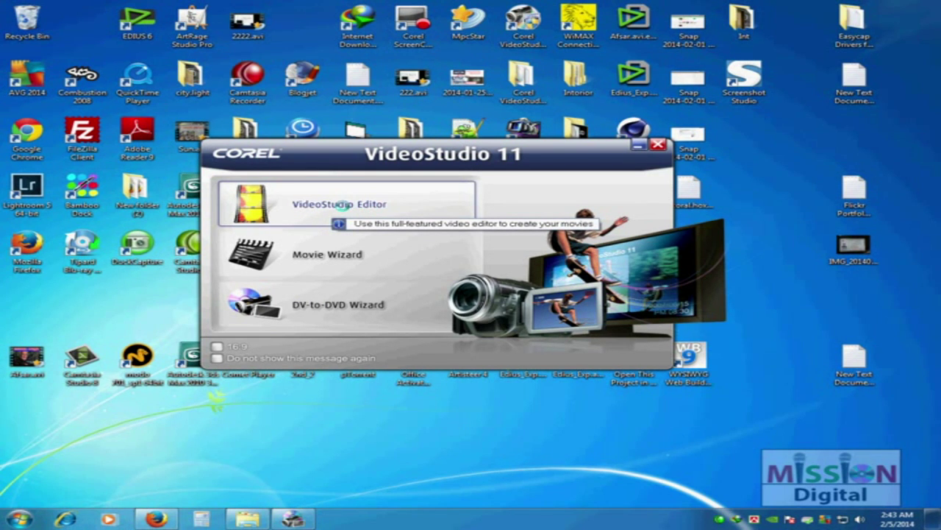
Step: Open the VideoStudio Editor and load the disc in drive <G:> Slimtype eTAU108 for DVD import
left_click(353, 256)
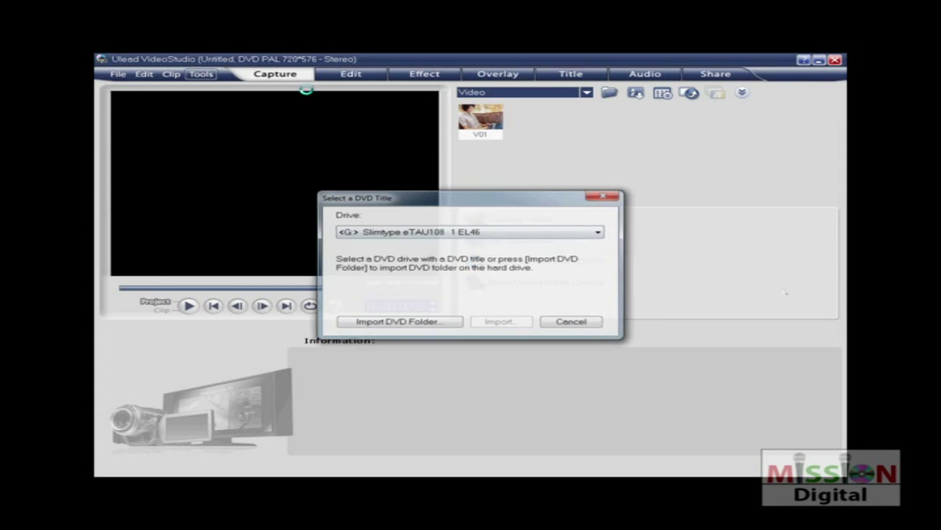
left_click(451, 231)
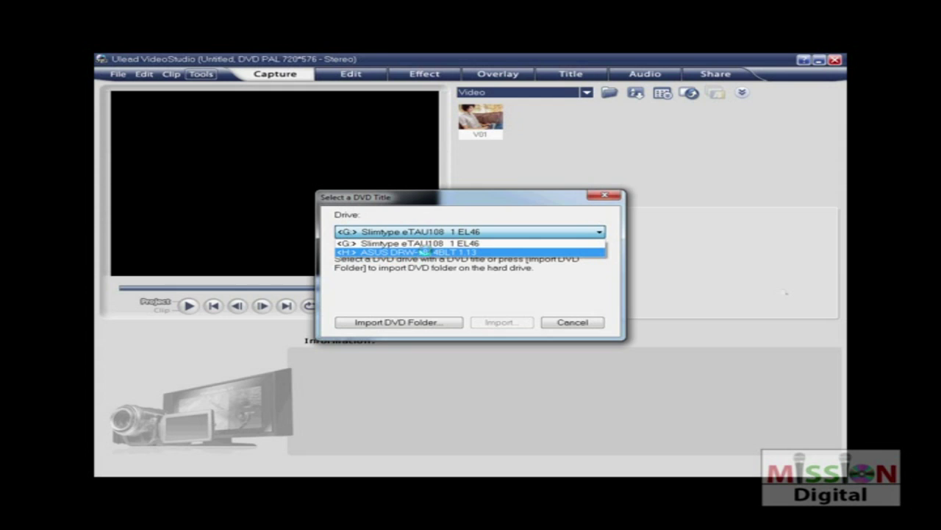
left_click(484, 211)
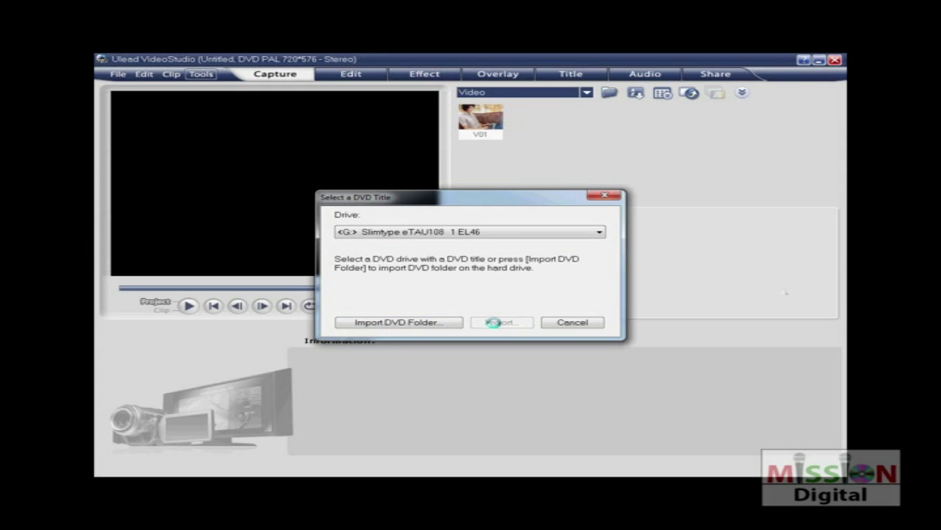
left_click(573, 321)
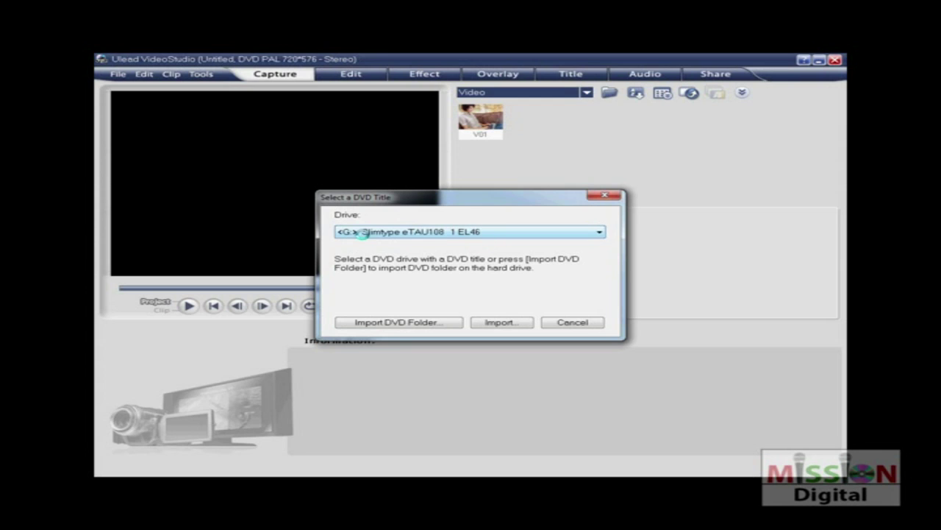
left_click(398, 231)
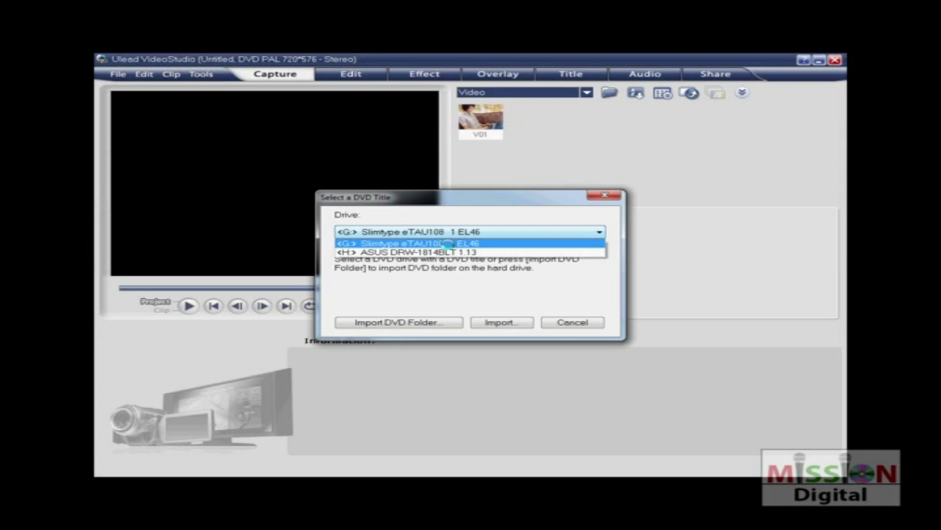
left_click(473, 243)
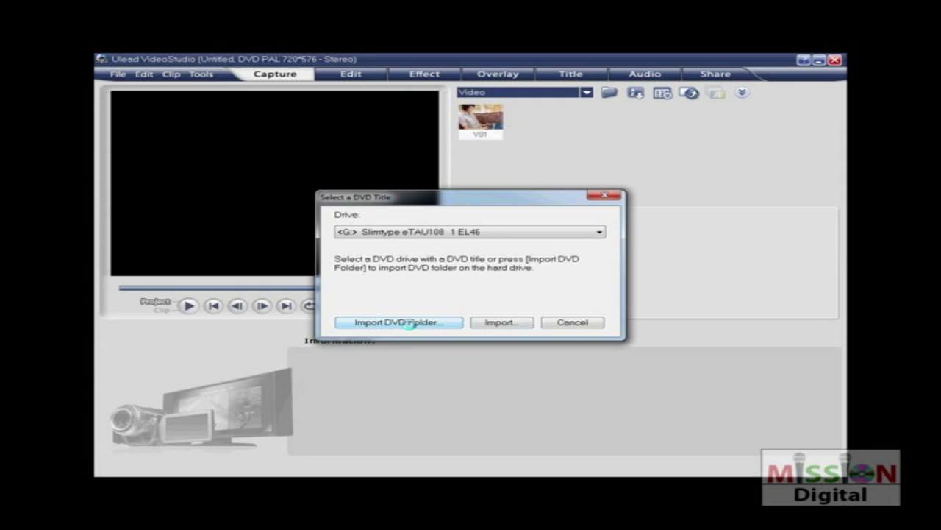
left_click(499, 322)
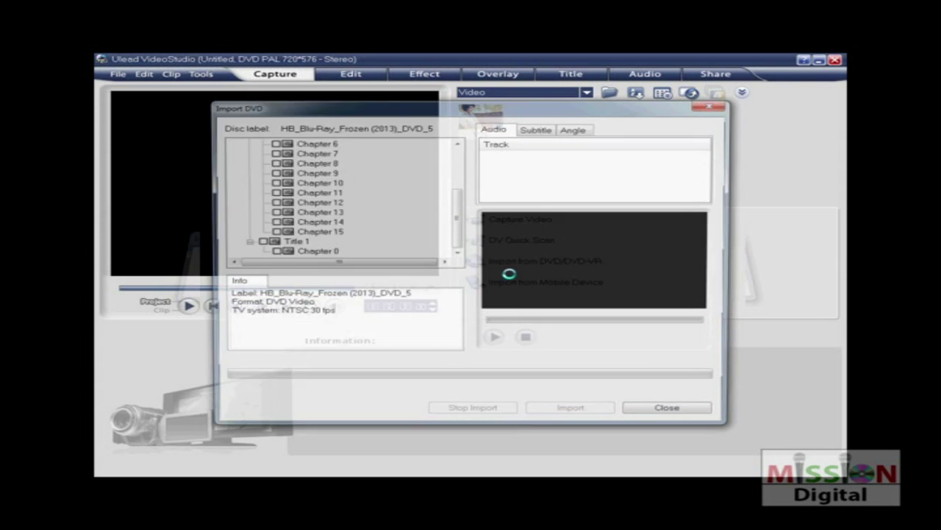
Step: Preview Chapter 1 of Title 0 on the DVD and import that chapter into the Video library
left_click_drag(456, 213, 456, 158)
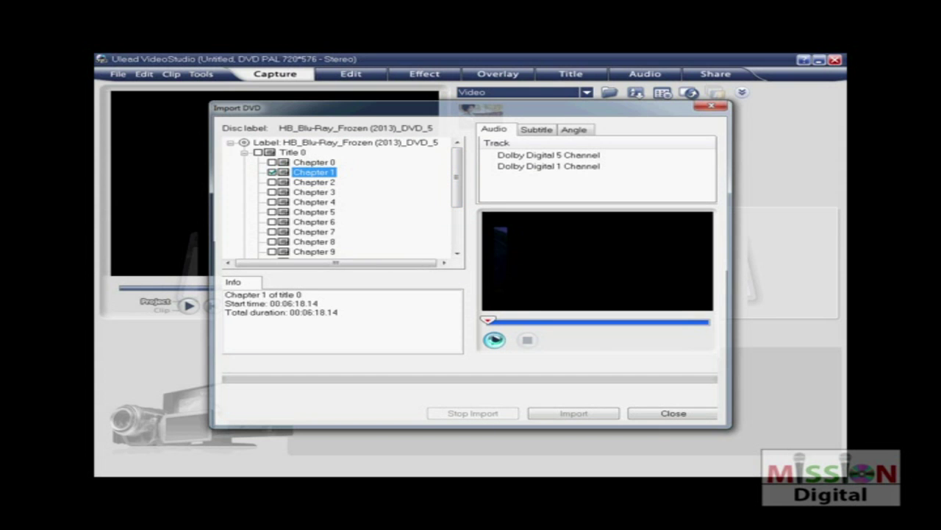
left_click(498, 339)
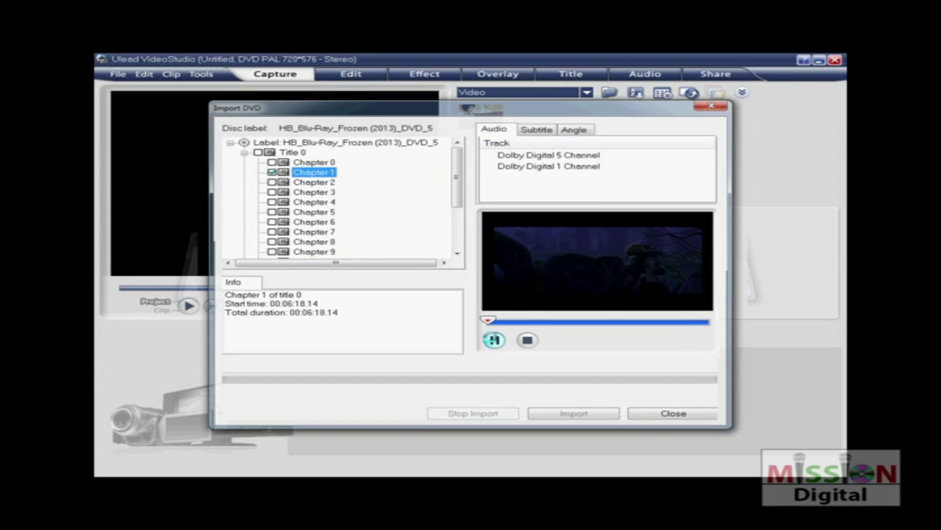
left_click(527, 339)
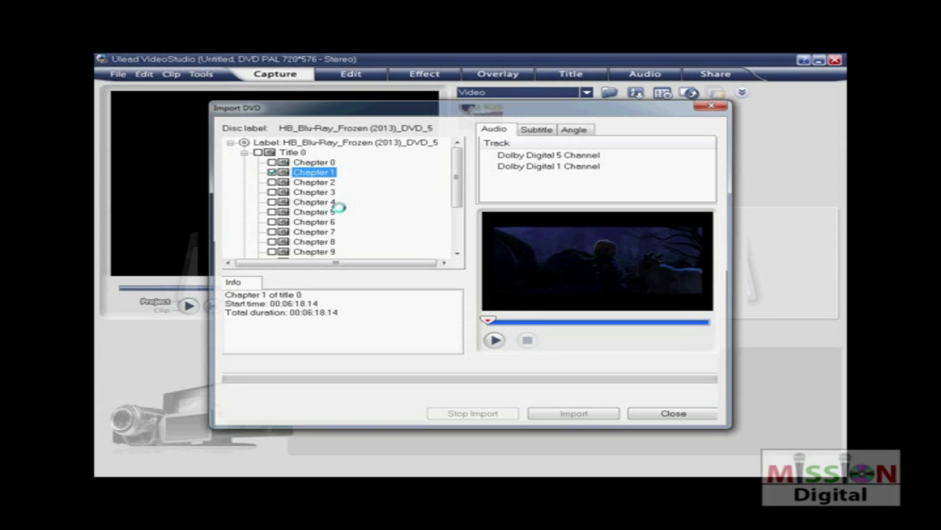
mouse_move(456, 184)
left_mouse_down()
mouse_move(452, 234)
mouse_move(451, 199)
left_mouse_up()
left_click(574, 414)
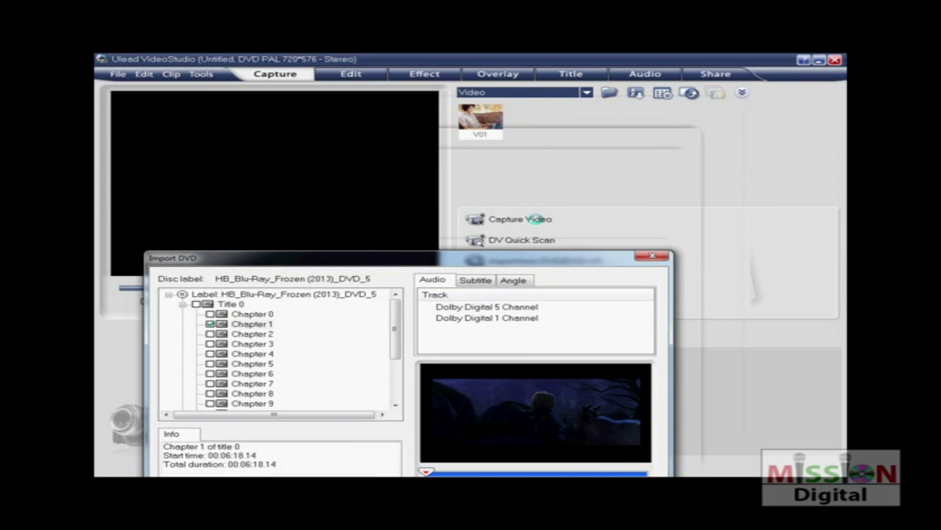
left_click_drag(534, 251, 576, 111)
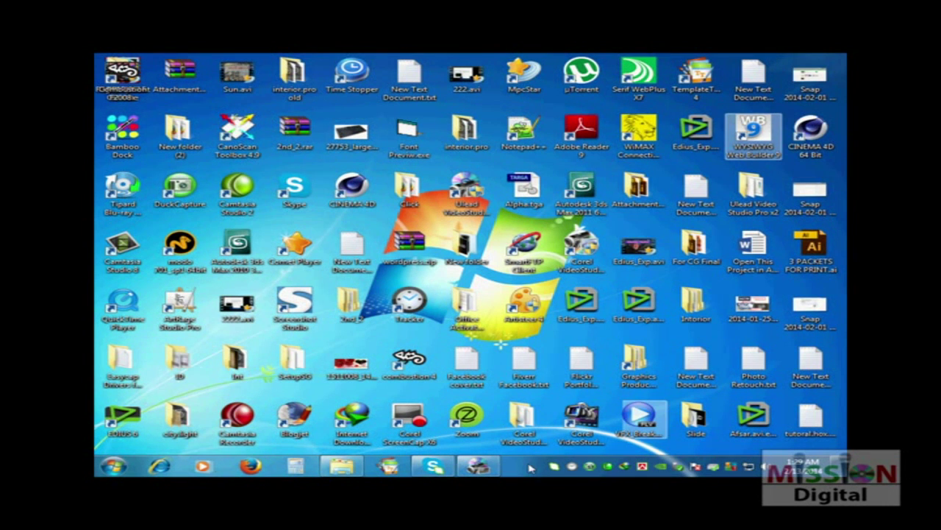
Step: Launch VideoStudio 11 from the desktop and open the VideoStudio Editor
double_click(546, 440)
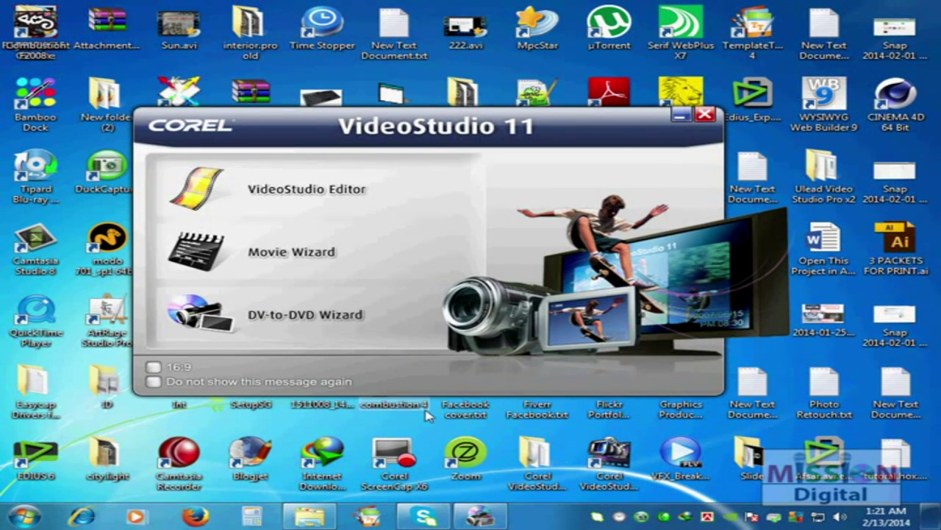
left_click(329, 207)
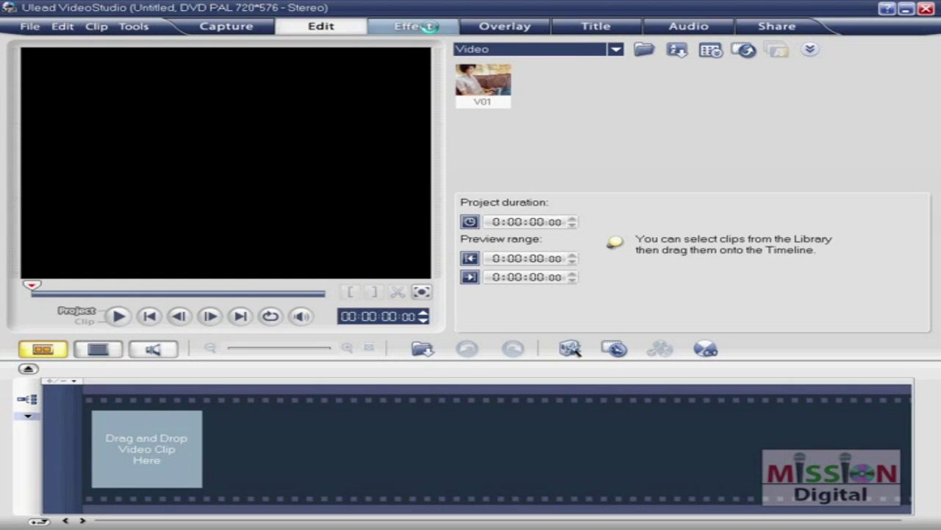
Step: Look through the Effect, Overlay, Title, Audio and Share workspaces and return to the Capture step
left_click(413, 26)
left_click(504, 26)
left_click(597, 27)
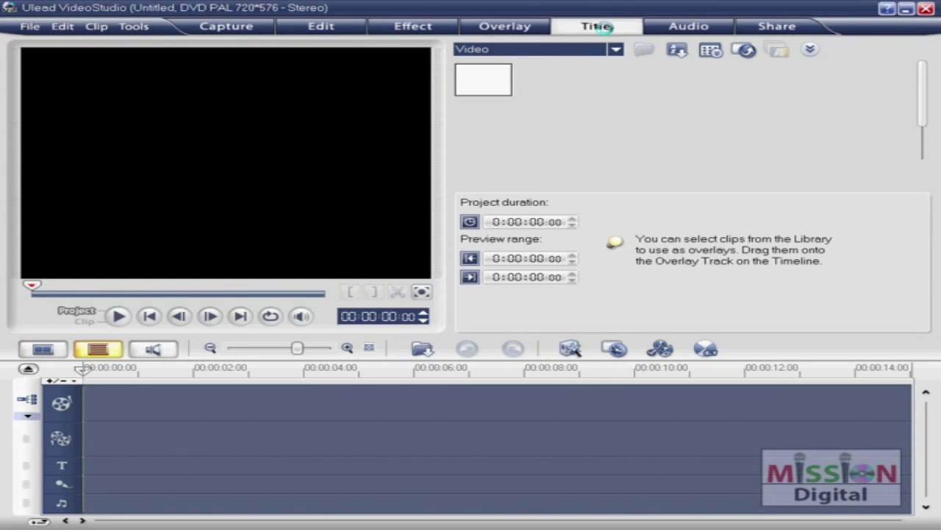
left_click(688, 27)
left_click(781, 25)
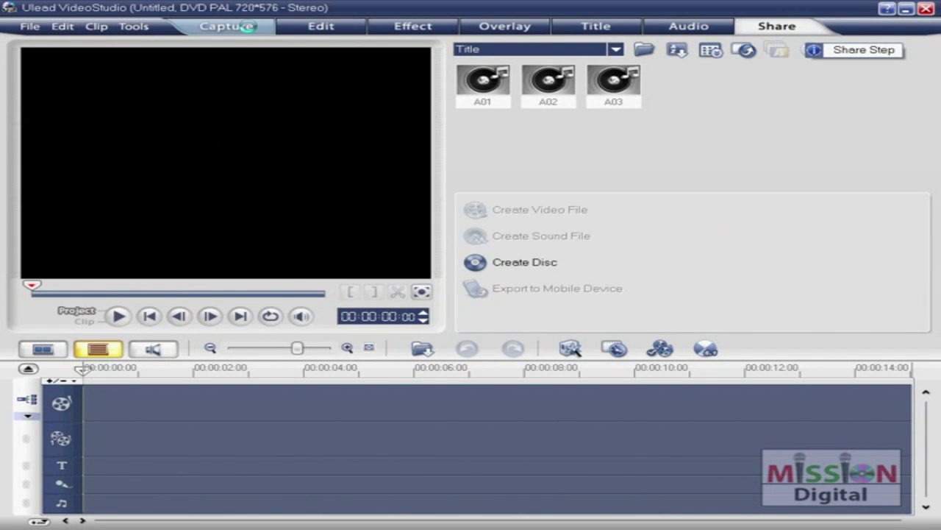
left_click(227, 27)
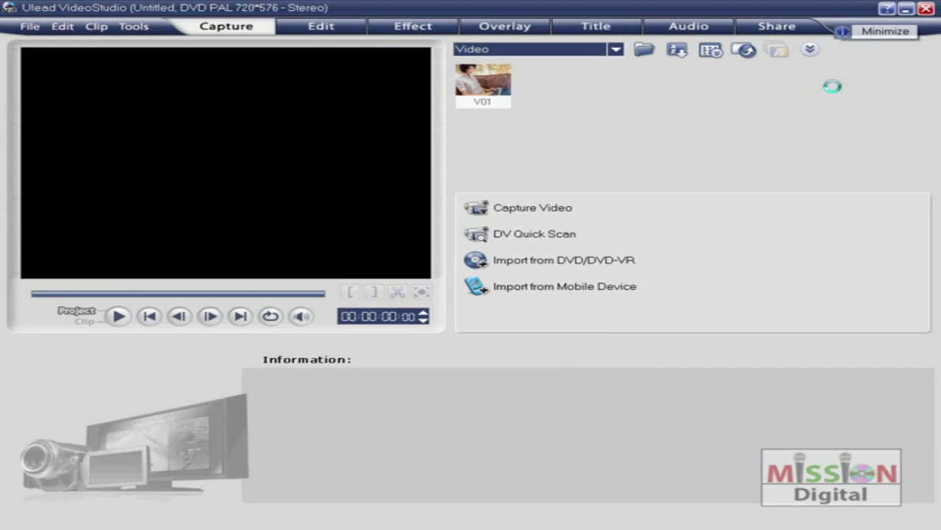
left_click(894, 9)
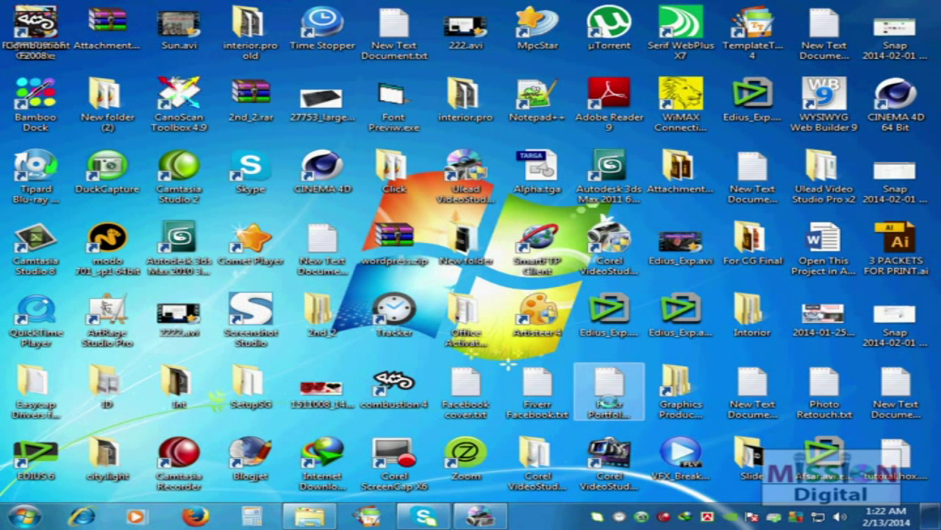
left_click(479, 518)
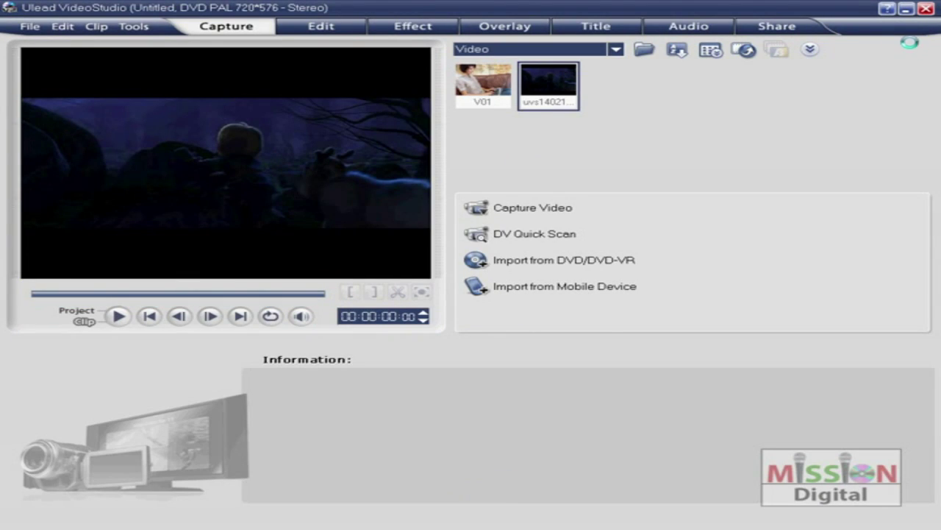
Step: Switch to the Edit step and place the imported clip uvs140213_012759~0.mpg in the first storyboard slot
left_click(318, 27)
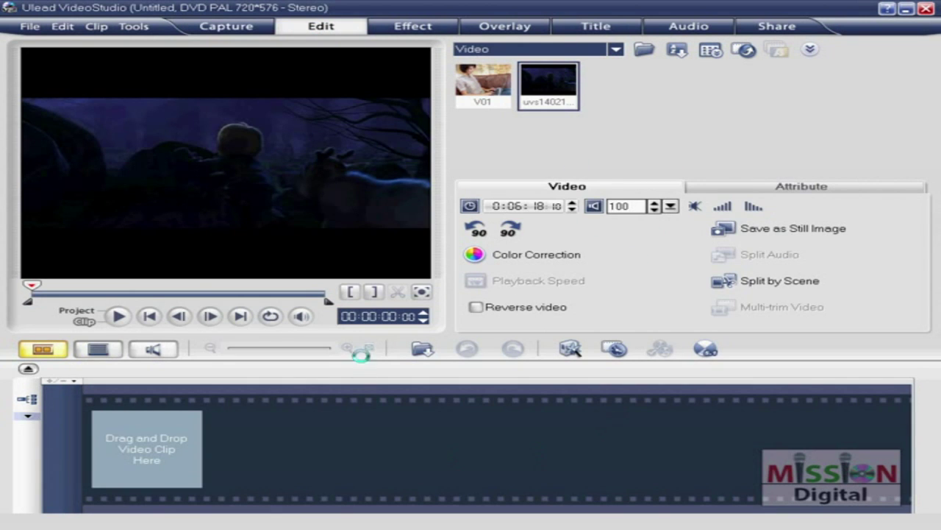
left_click(311, 419)
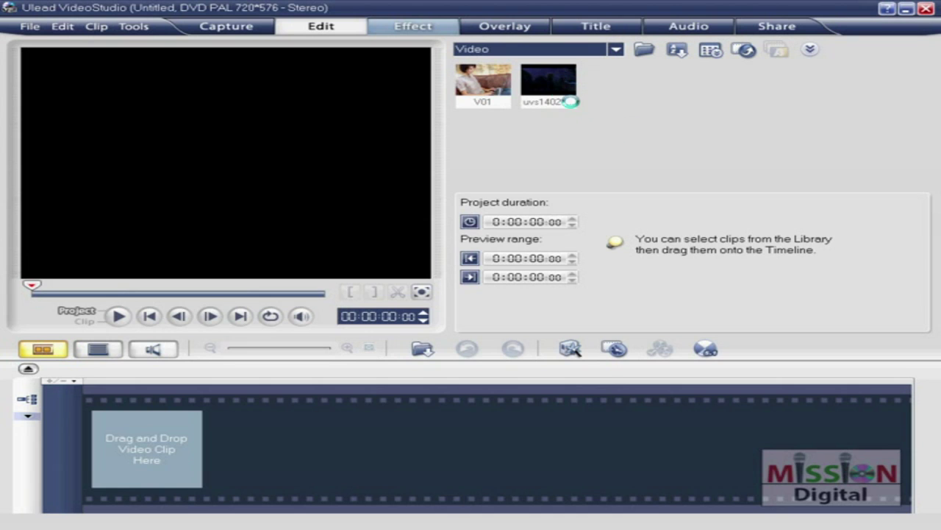
mouse_move(551, 93)
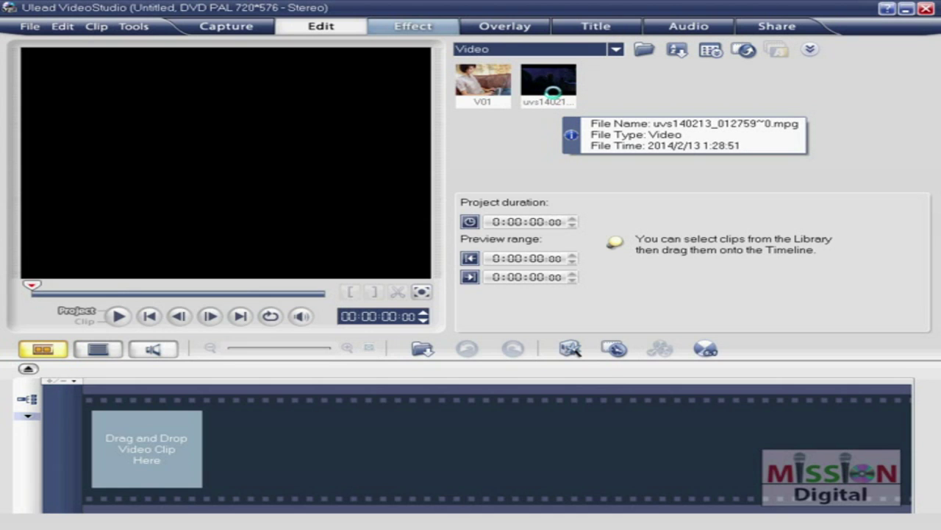
left_click_drag(545, 79, 402, 396)
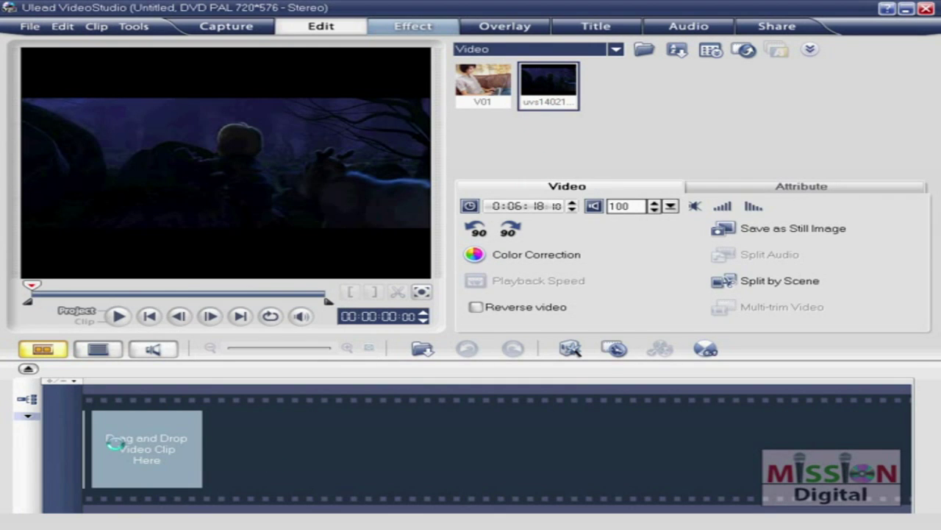
left_click_drag(115, 441, 116, 443)
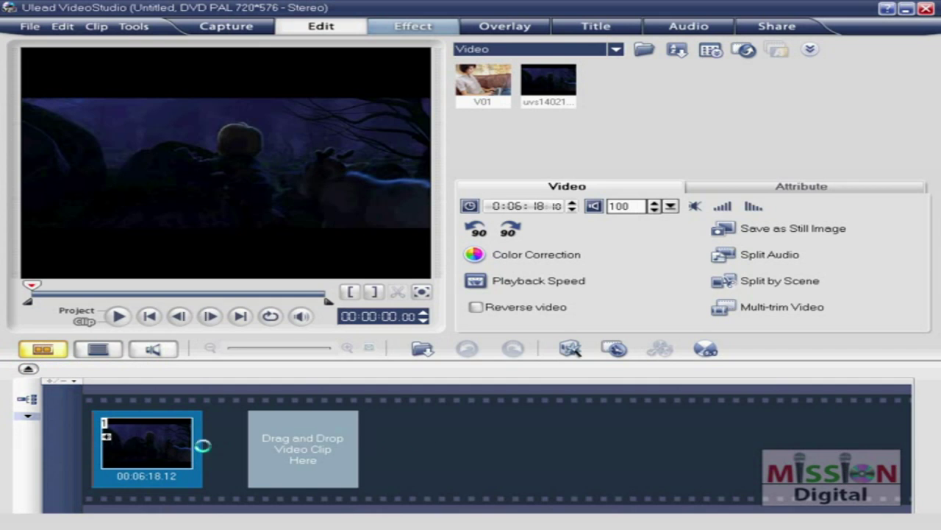
Step: View the added clip in Timeline view and return to Storyboard view
left_click(98, 348)
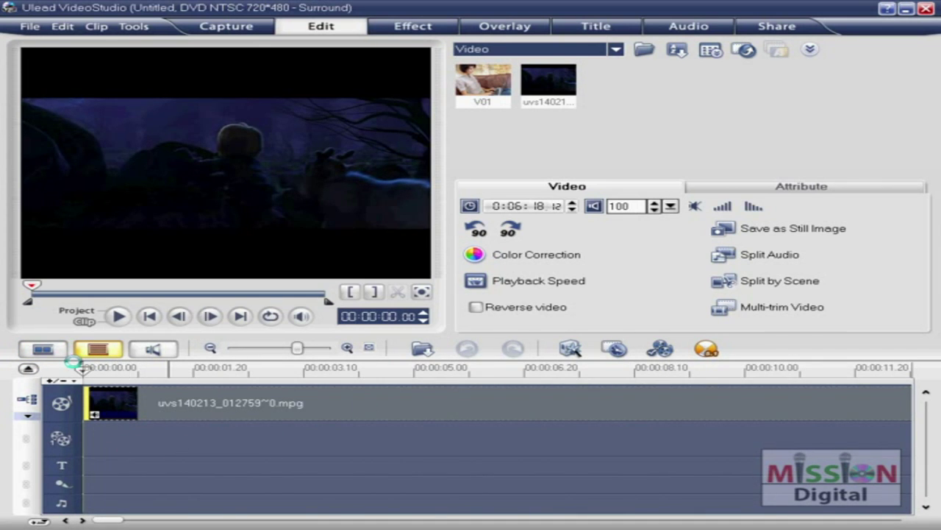
left_click(43, 348)
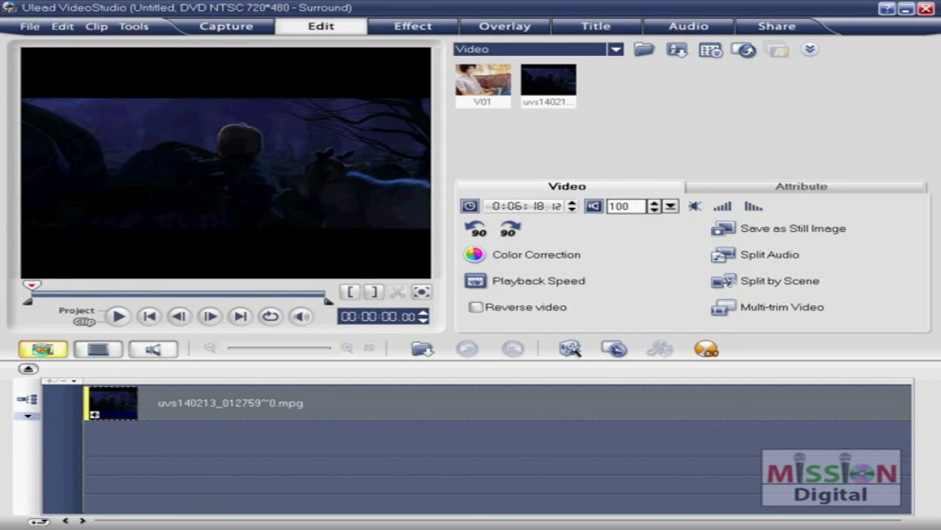
left_click(44, 349)
left_click(905, 8)
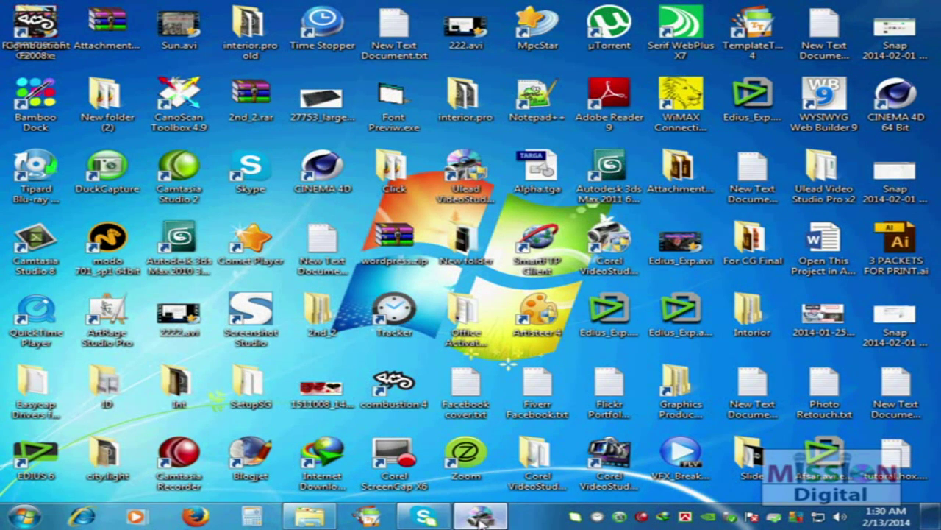
left_click(480, 515)
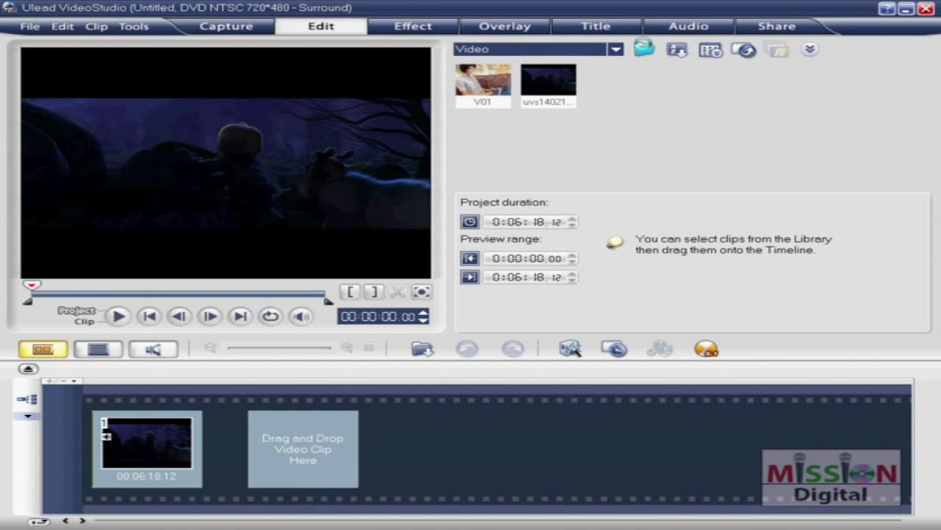
Step: Start loading a video file into the Video library and look through the files on Local Disk (D:)
left_click(677, 50)
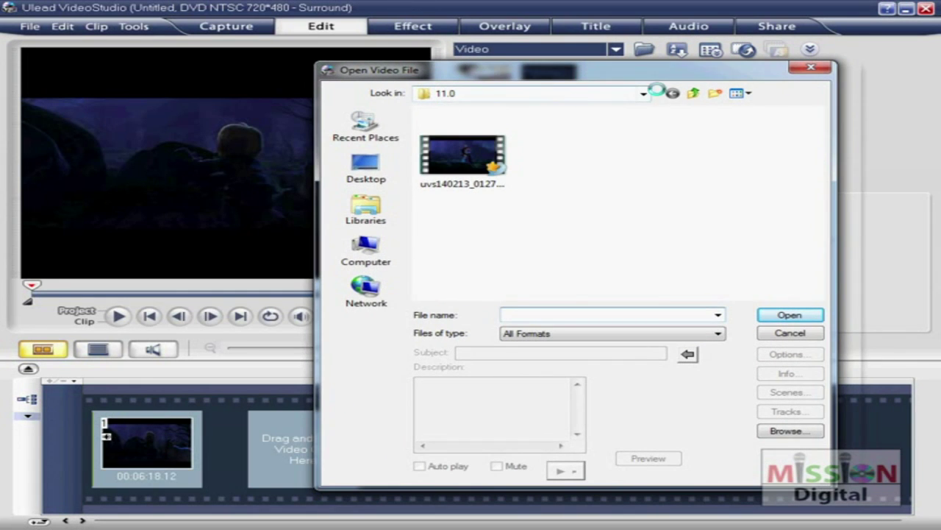
left_click(695, 92)
left_click(695, 91)
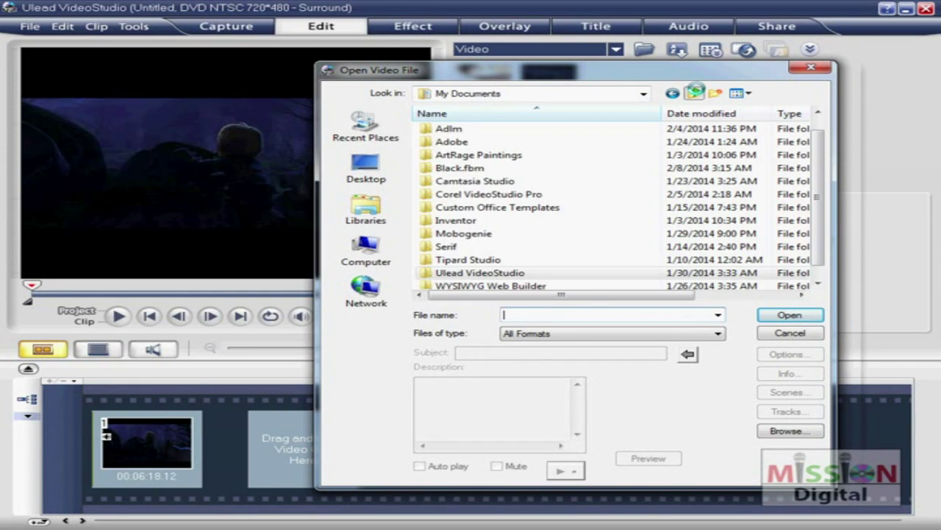
left_click(592, 95)
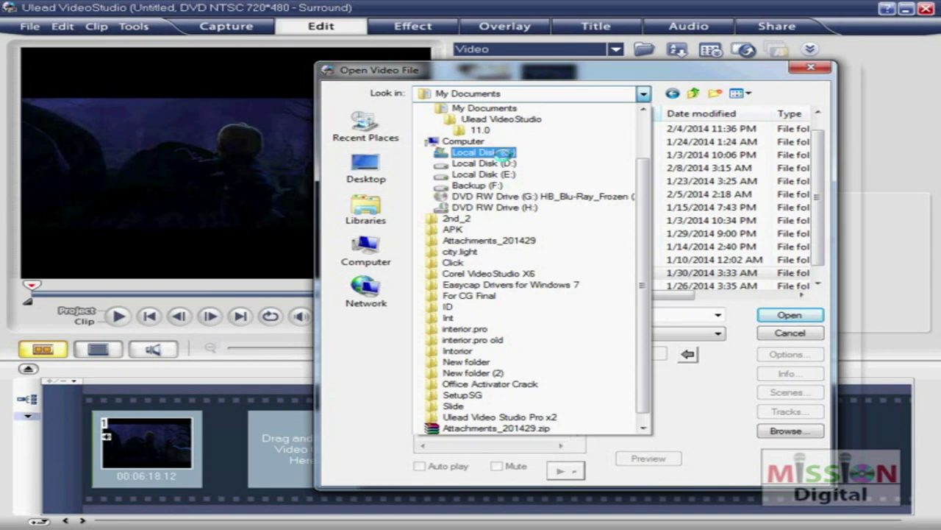
left_click(486, 162)
scroll(802, 203, "down", 5)
scroll(800, 203, "down", 5)
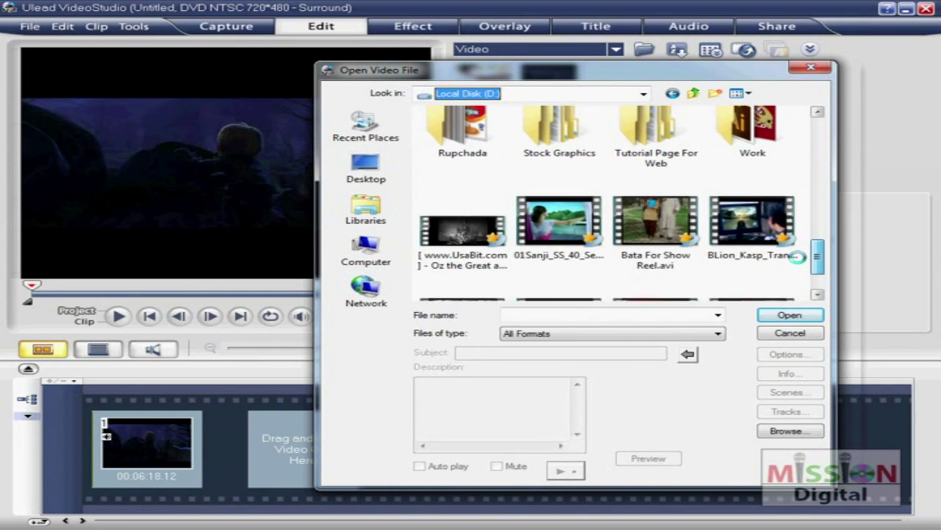
scroll(798, 257, "up", 5)
Step: Load an "Avatar - Creating the World of Pandora" video from Premire > Sample Project on Local Disk (E:) into the Video library
left_click(478, 95)
left_click(487, 165)
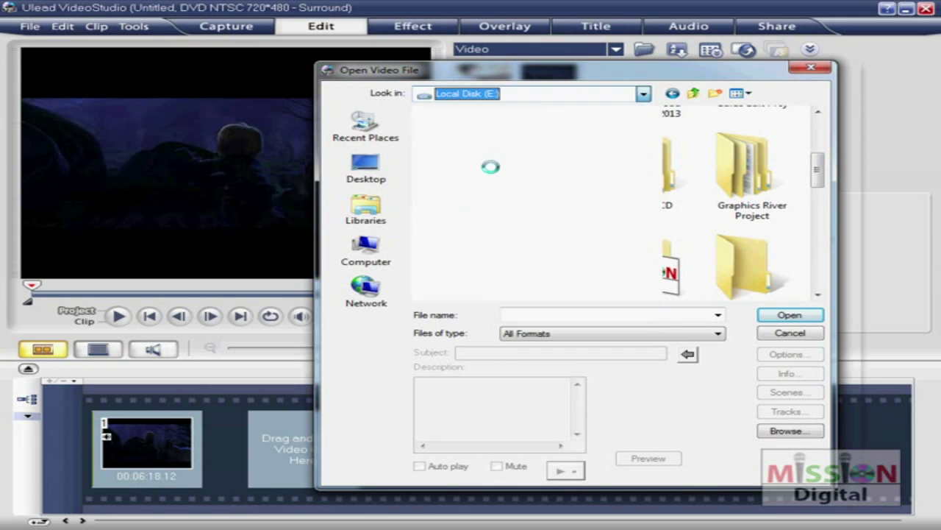
double_click(689, 234)
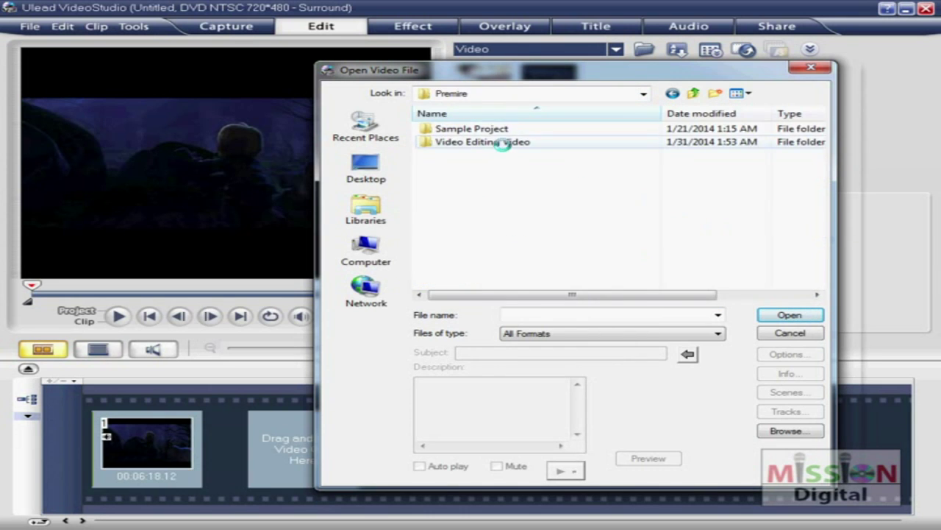
double_click(488, 129)
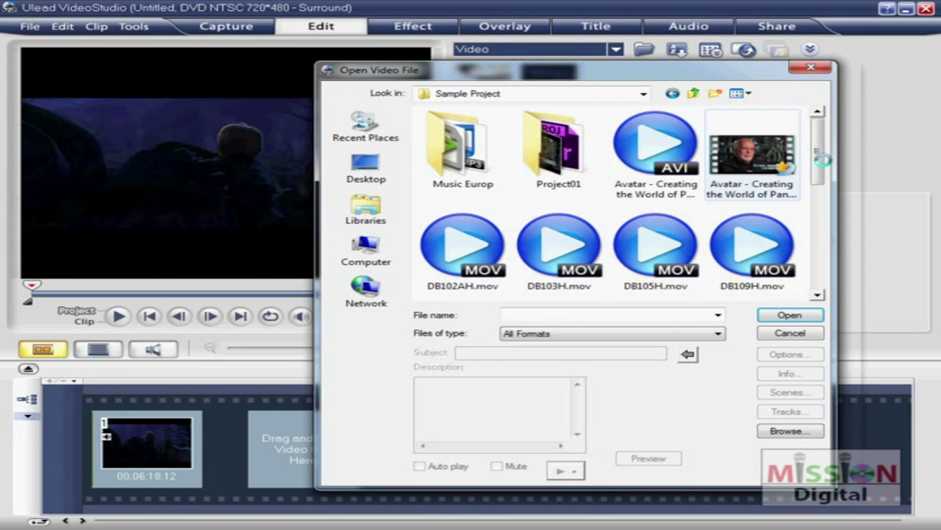
left_click(752, 159)
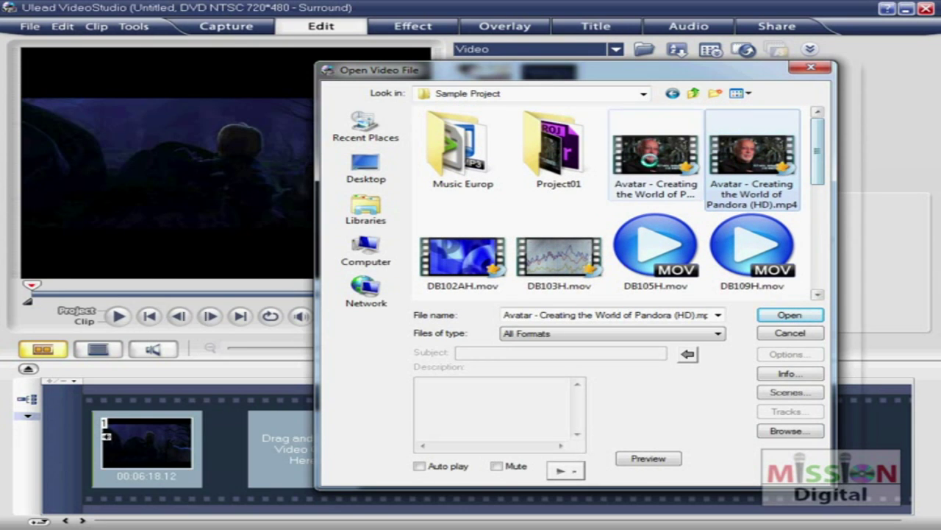
left_click(655, 158)
left_click(789, 314)
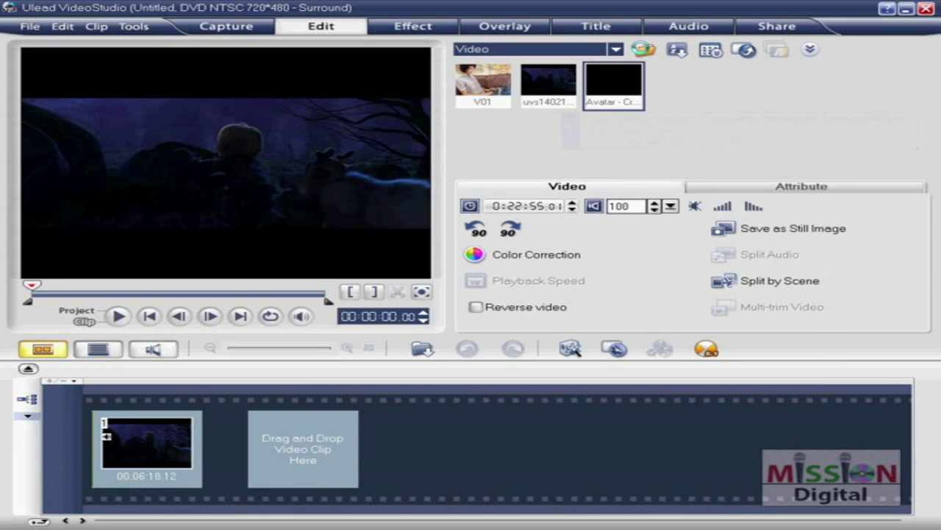
Step: Load DB105H.mov, DB109H.mov, RF101.MOV, RF102.MOV, RF103.MOV and RF107.MOV from Sample Project into the library, accepting the listed clip sequence
left_click(644, 48)
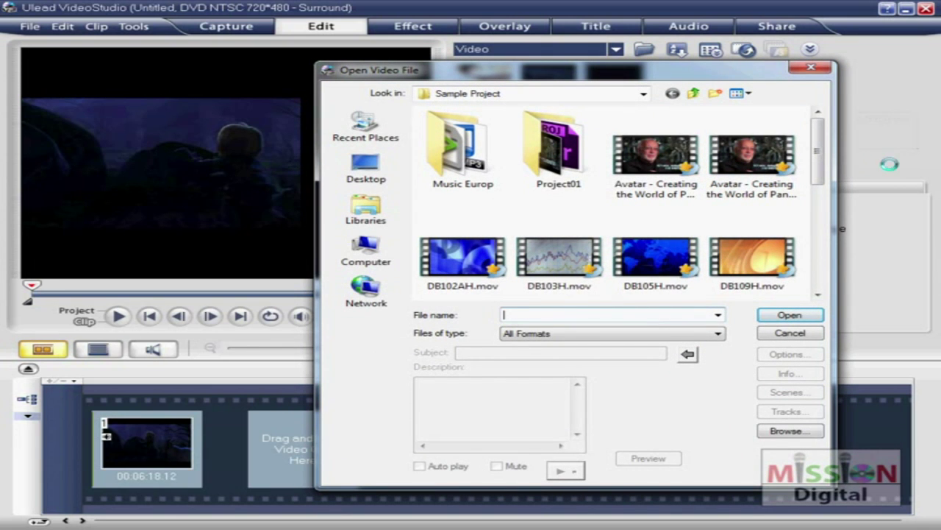
scroll(809, 191, "down", 1)
left_click(764, 172)
scroll(765, 221, "down", 1)
left_click(765, 235, "ctrl")
left_click(655, 239, "ctrl")
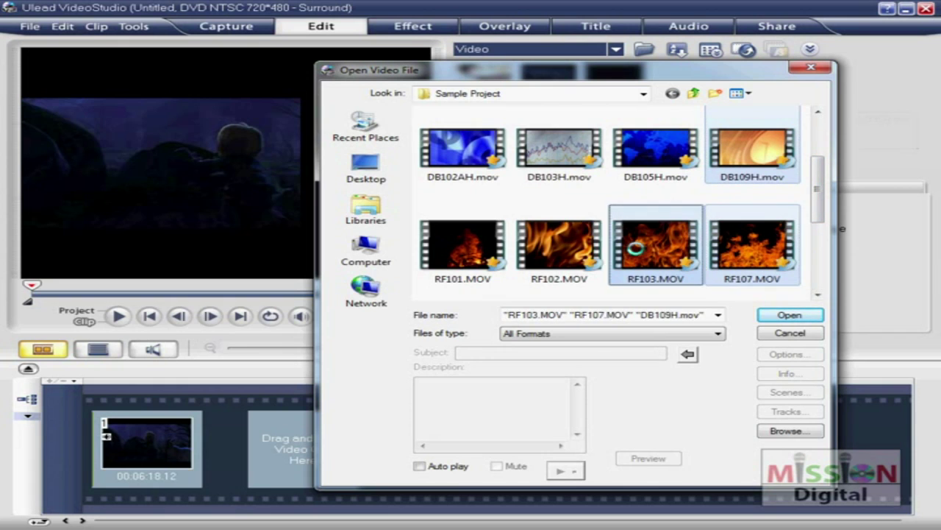
left_click(559, 239, "ctrl")
left_click(463, 239, "ctrl")
left_click(662, 147, "ctrl")
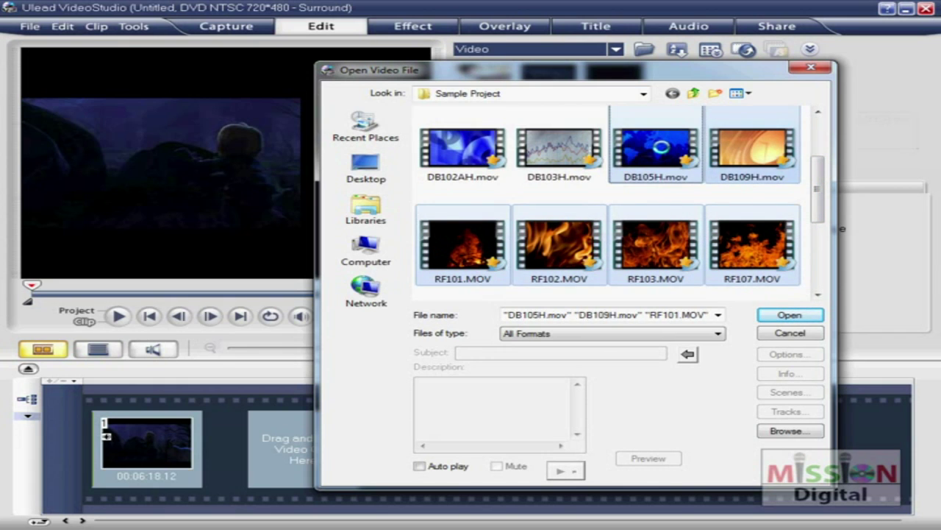
left_click(772, 154, "ctrl")
left_click(760, 165, "ctrl")
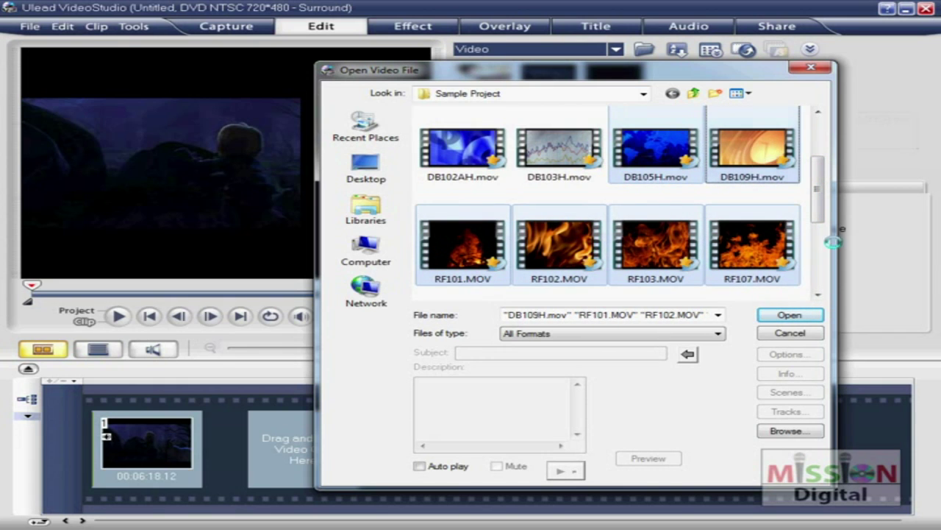
left_click(788, 316)
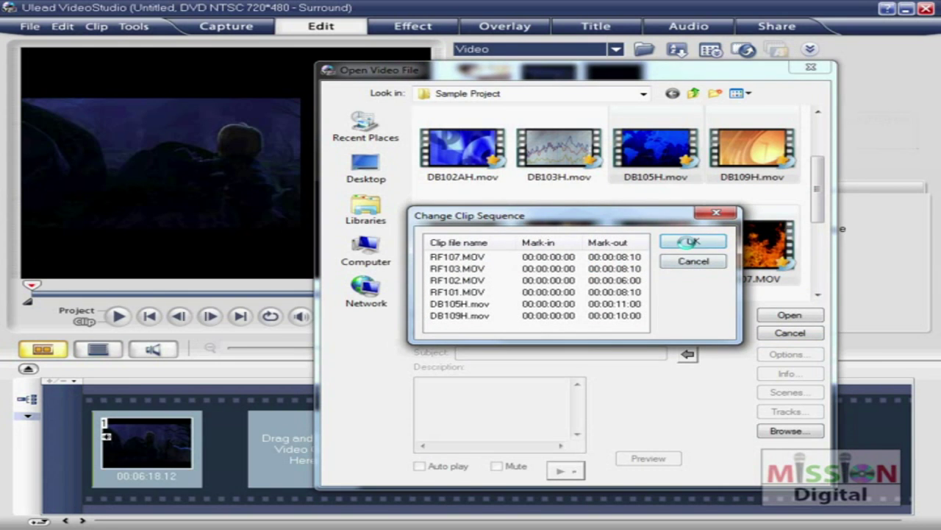
left_click(691, 243)
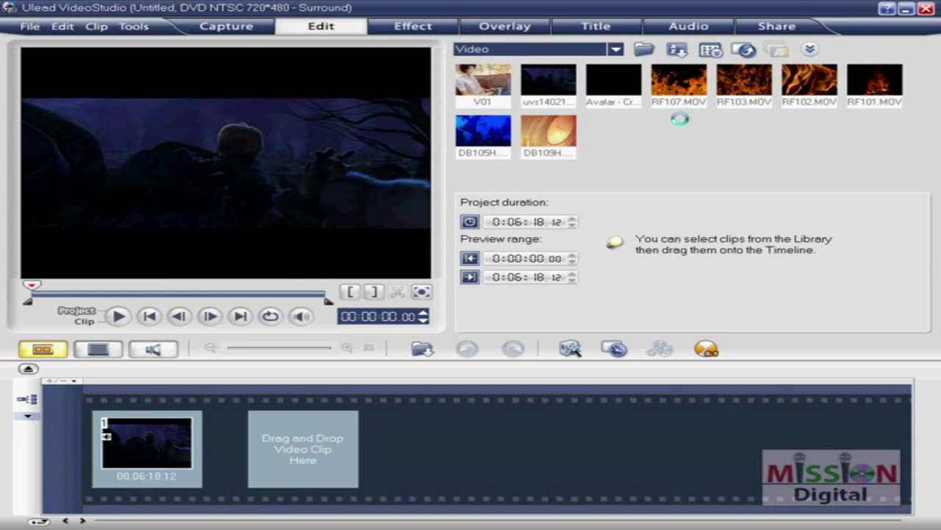
Step: Place the RF107.MOV clip in the second storyboard slot
left_click_drag(674, 82, 285, 446)
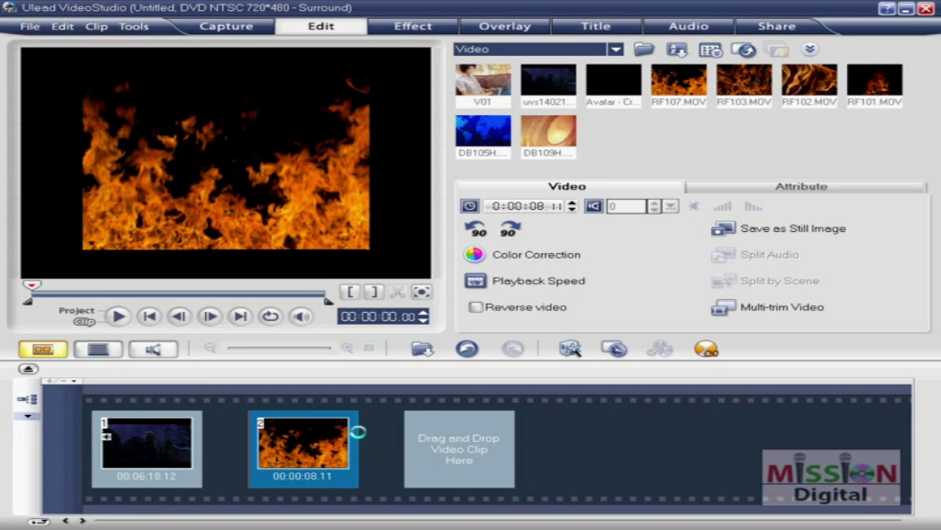
left_click_drag(318, 446, 382, 431)
Step: Preview the RF107.MOV, DB105H.mov and DB109H.mov clips from the library and play DB109H.mov
left_click(689, 82)
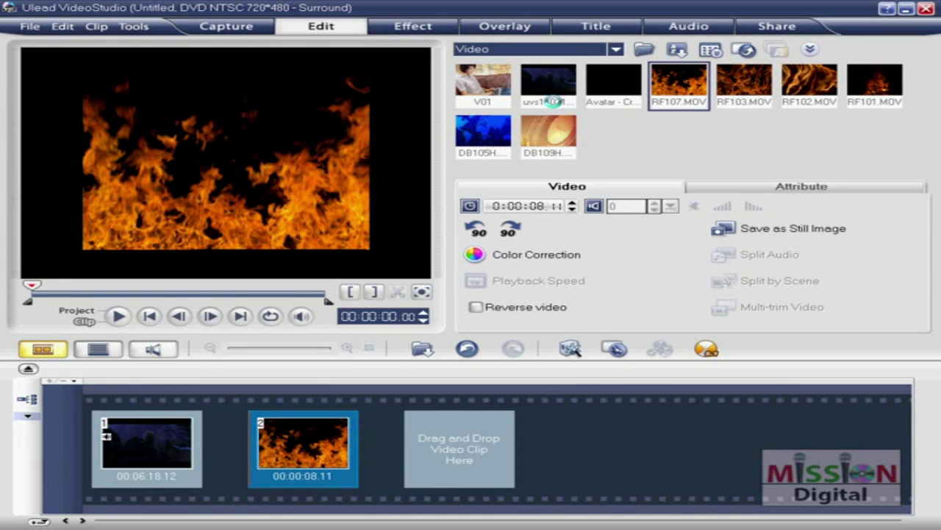
left_click(486, 134)
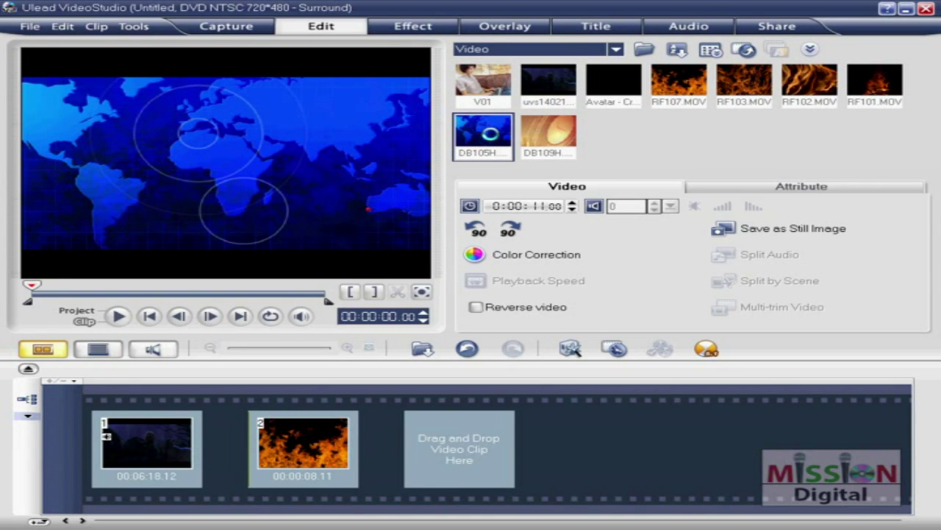
left_click(557, 132)
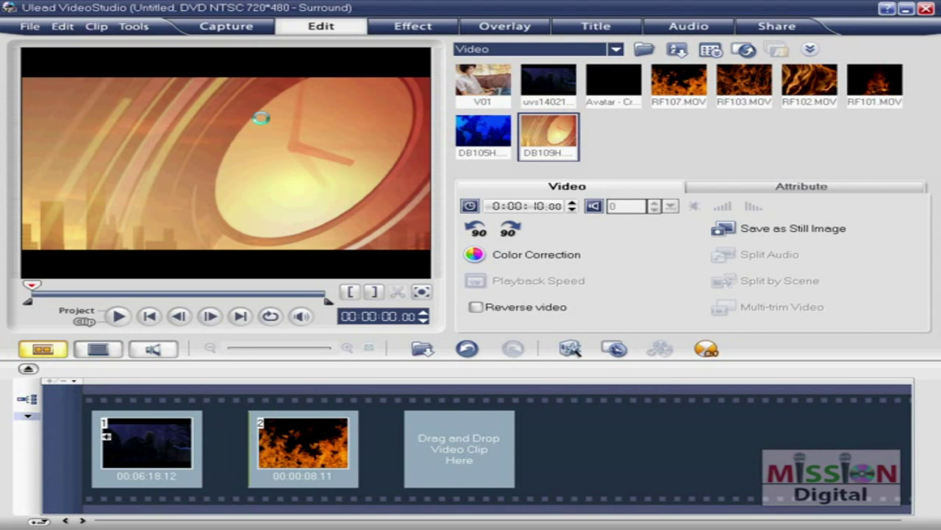
left_click(118, 316)
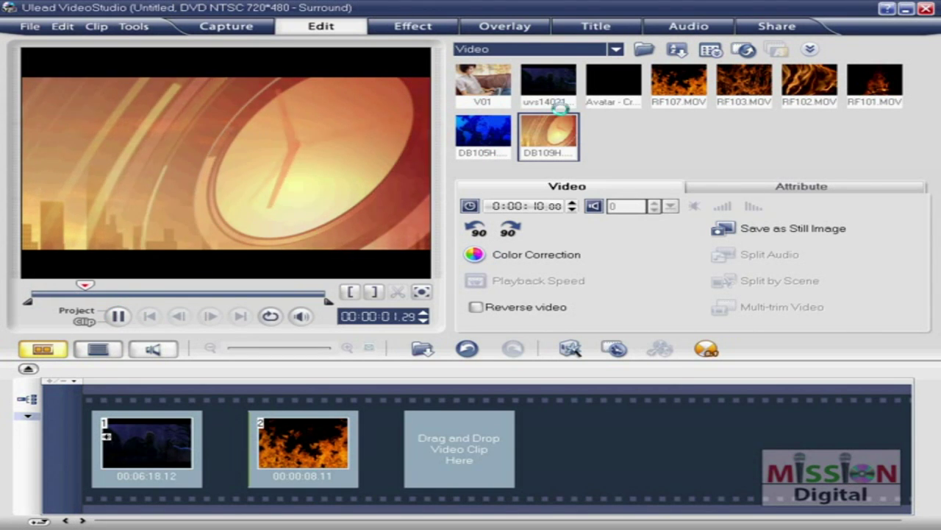
Step: Trim the uvs140213_012759~0.mpg library clip with the mark-in at 00:00:57.06 and the mark-out at 00:01:44.29
left_click(548, 80)
left_click(118, 315)
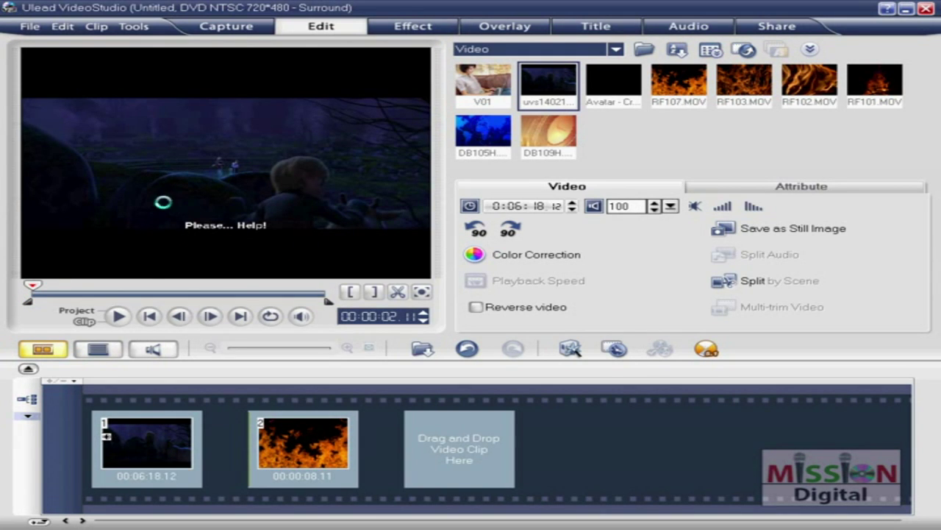
left_click_drag(32, 285, 76, 285)
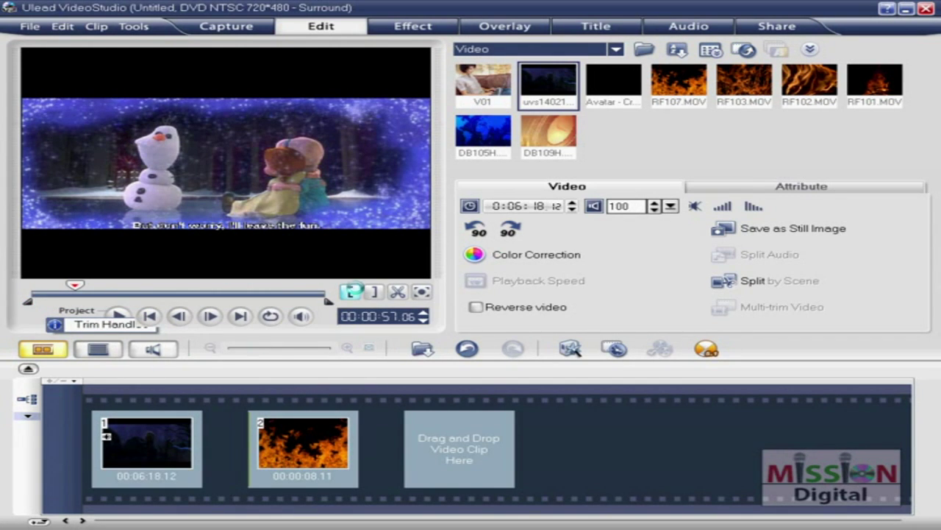
left_click(351, 291)
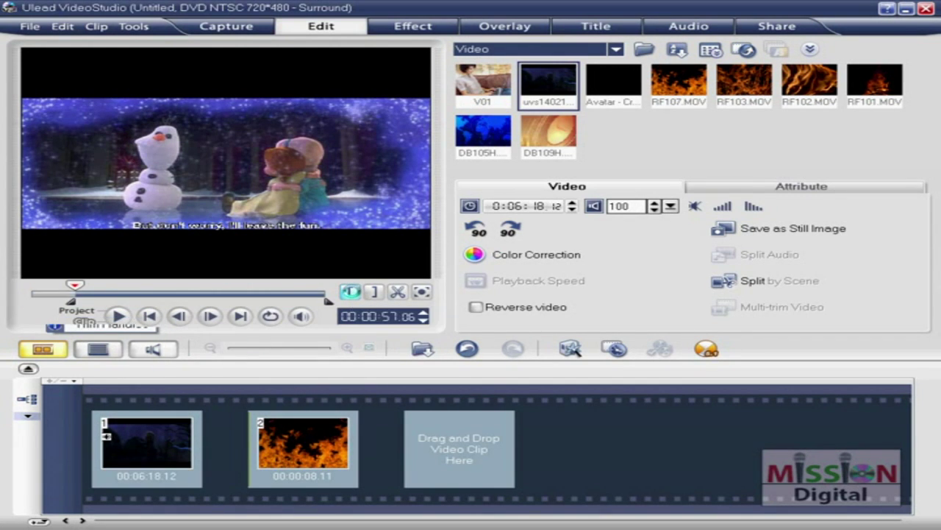
left_click_drag(75, 283, 113, 283)
left_click(374, 291)
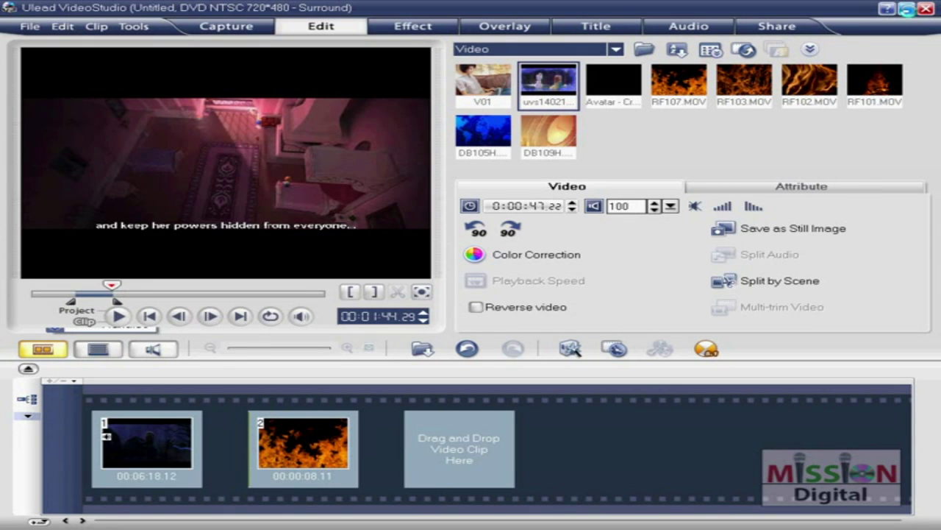
Step: Play the trimmed library clip, pause at 00:00:58.12 and cut it in two there
left_click(118, 316)
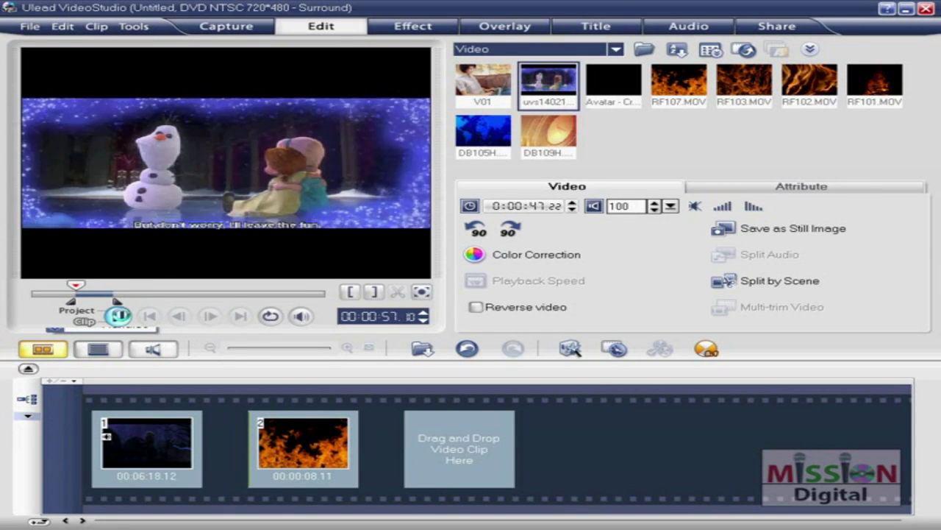
left_click(117, 316)
left_click(118, 316)
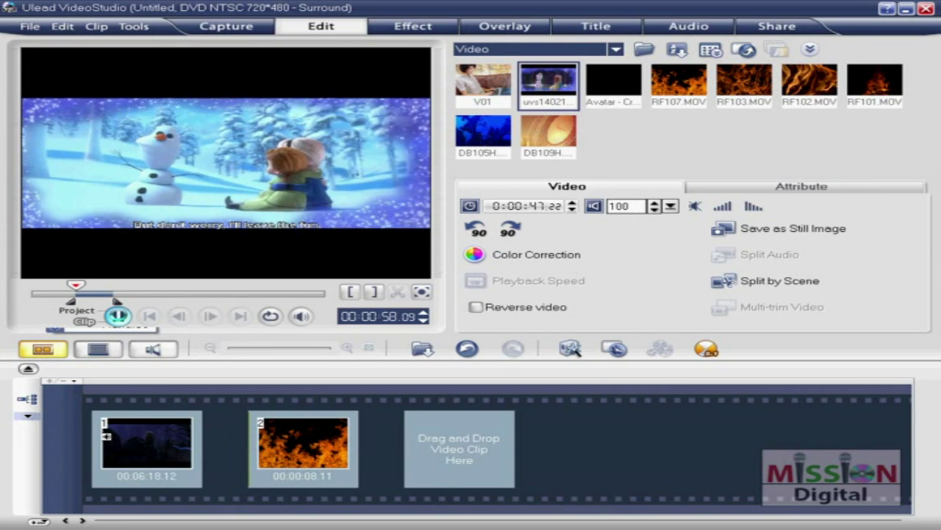
left_click(117, 315)
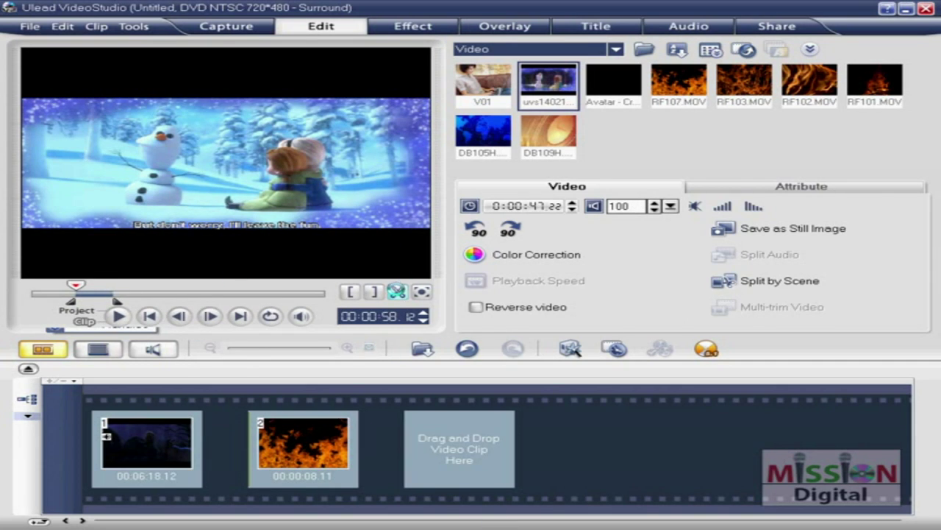
left_click(398, 292)
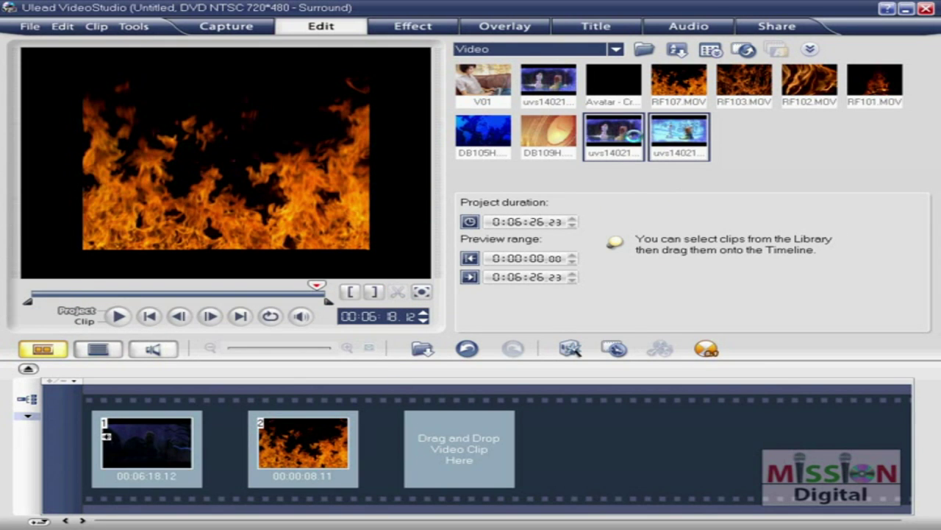
Step: Preview the two cut parts in the library and place the second part in the third storyboard slot
left_click(679, 135)
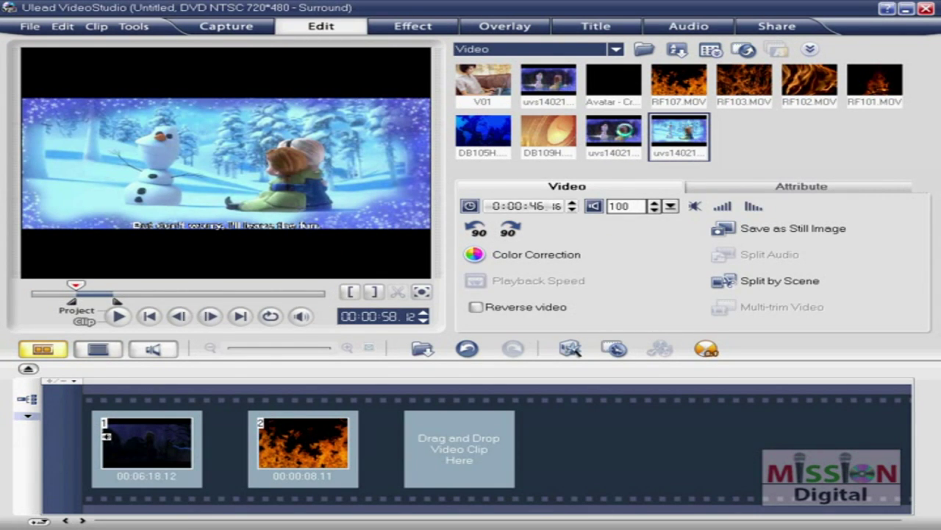
left_click(615, 132)
left_click(684, 138)
left_click_drag(598, 326, 456, 425)
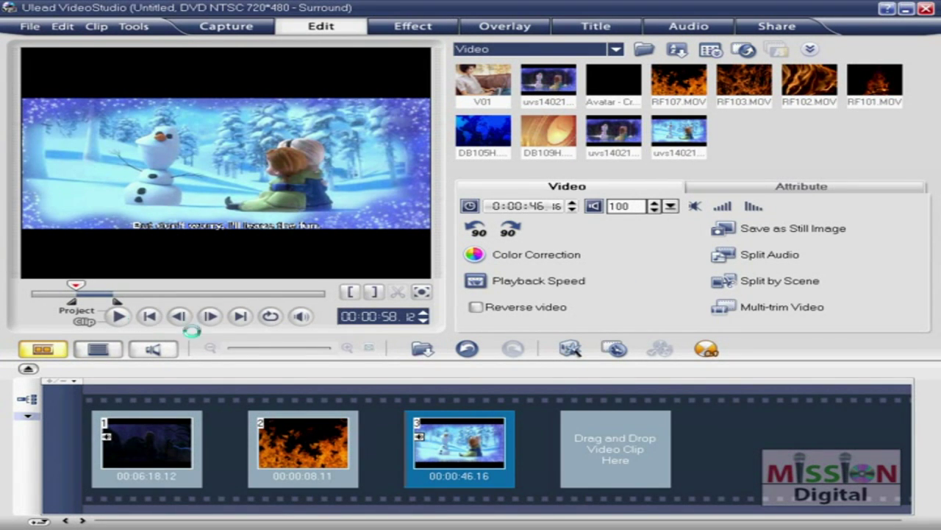
Step: Play the first storyboard clip briefly and delete it from the storyboard
left_click(130, 431)
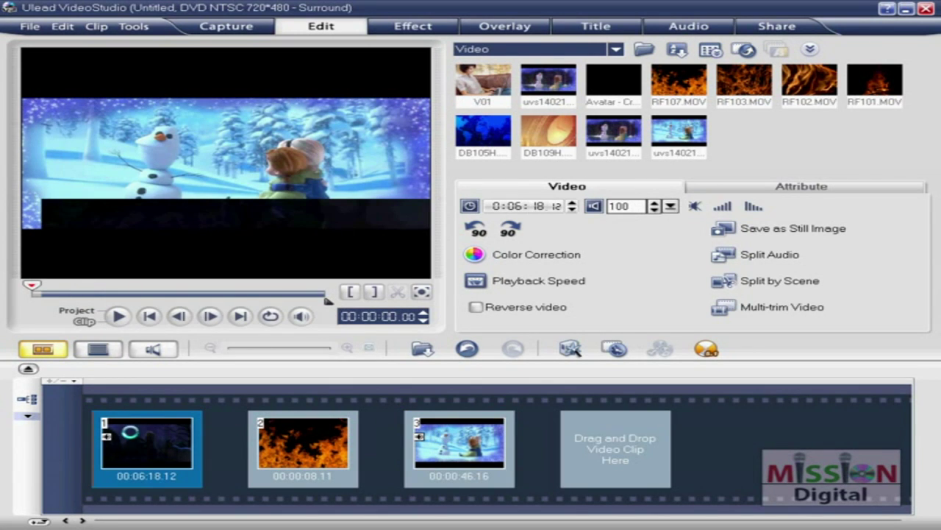
left_click(119, 315)
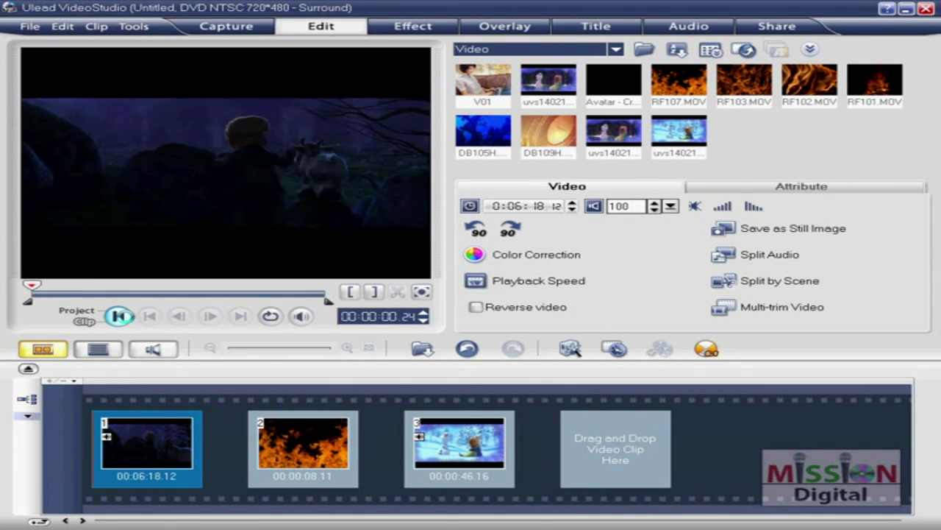
left_click(136, 421)
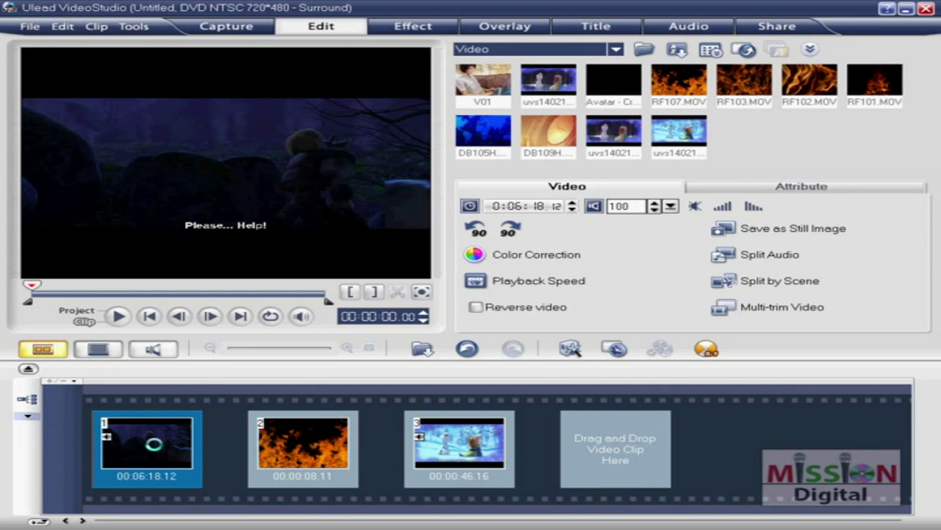
key("Delete")
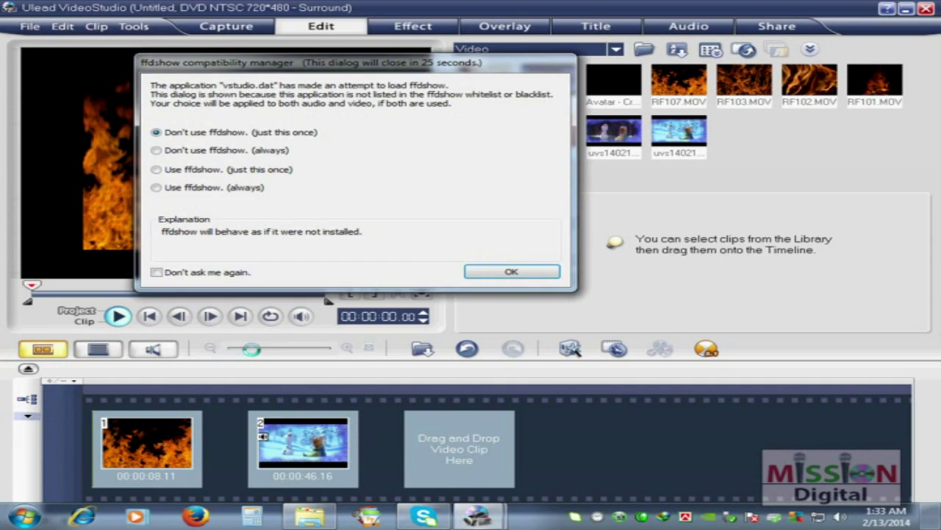
Step: Play the whole project with the "Don't use ffdshow. (just this once)" option and pause at 00:00:13.12
left_click(511, 272)
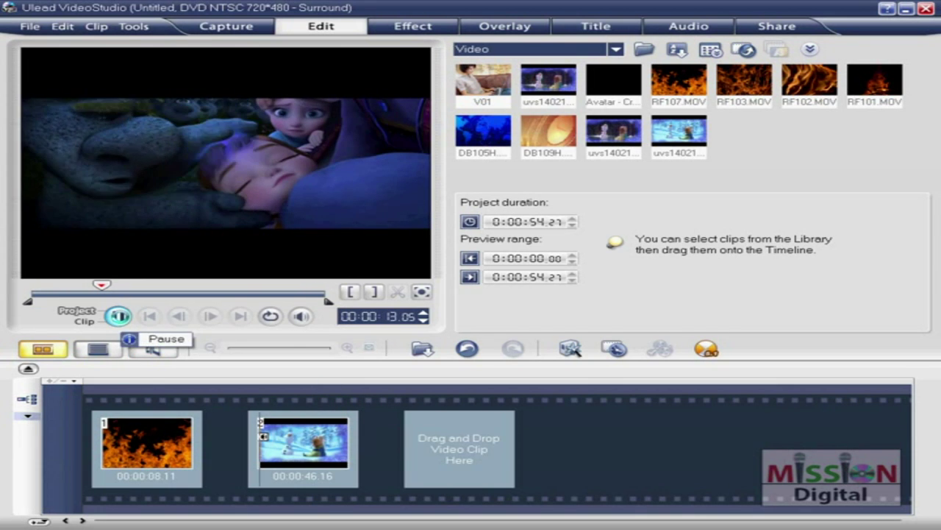
left_click(119, 315)
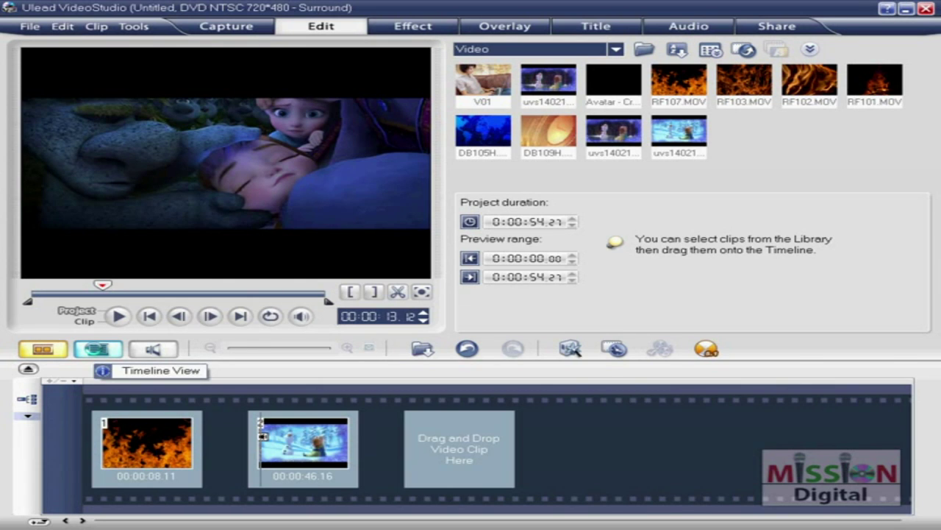
Step: Switch to Timeline view, select the uvs140213_012759~0.mpg clip on the video track and move the playhead further along it
left_click(96, 348)
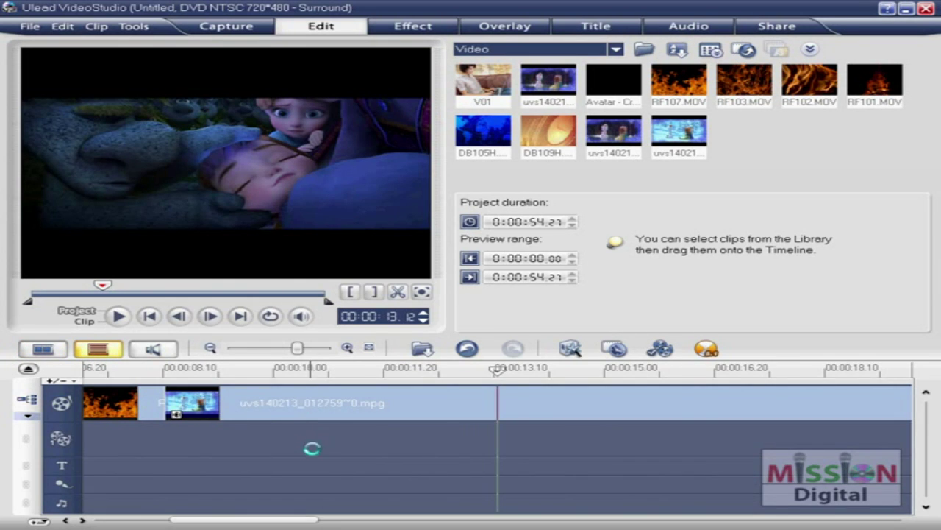
left_click(311, 448)
left_click(247, 405)
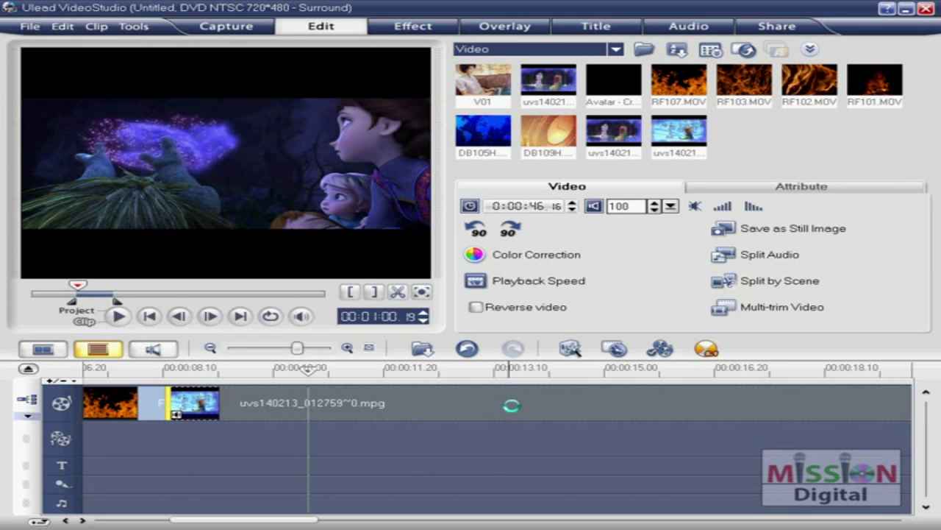
left_click_drag(226, 523, 178, 402)
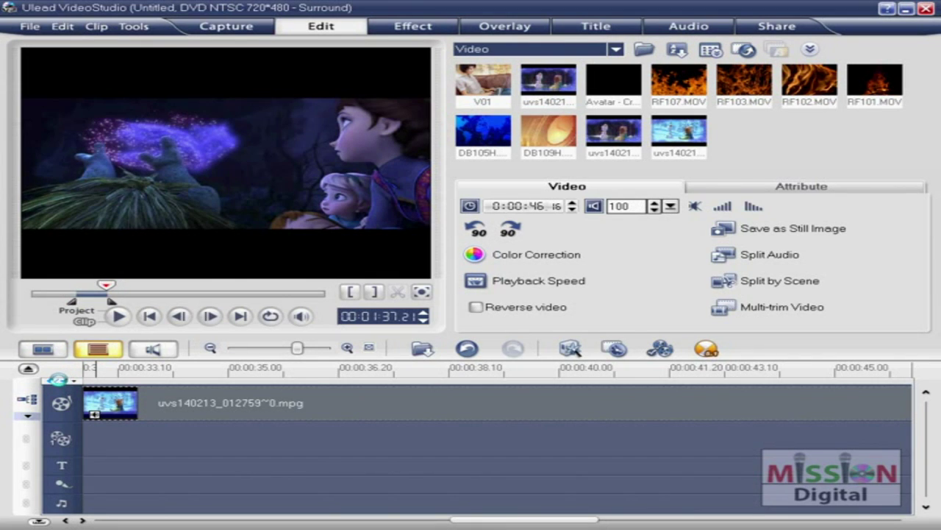
Step: Look at the chapter and cue point choices and zoom the timeline out to examine the whole project
left_click(72, 380)
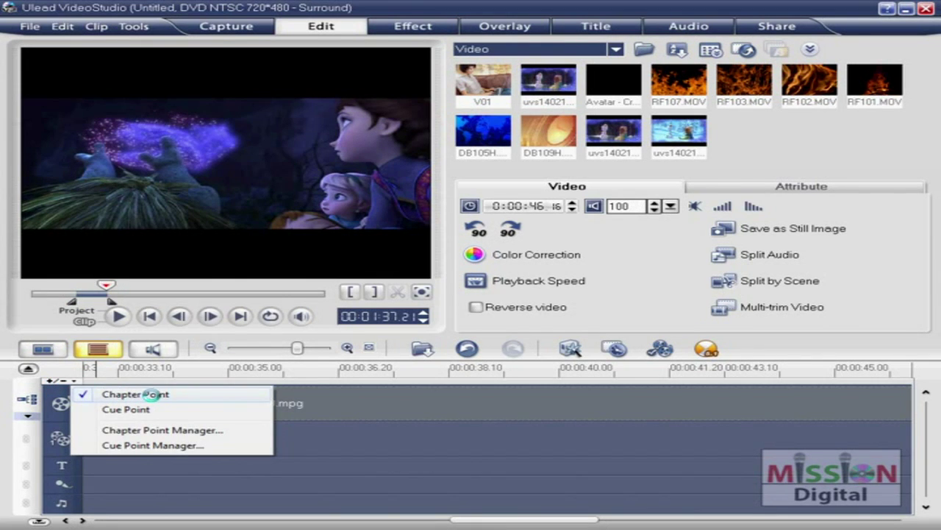
left_click(49, 380)
left_click_drag(297, 348, 275, 347)
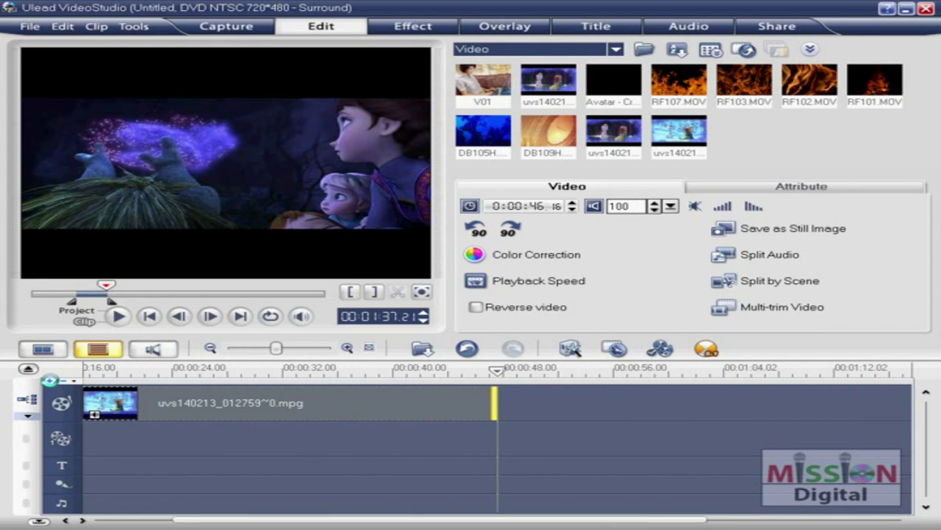
scroll(180, 420, "down", 3)
scroll(176, 420, "up", 7)
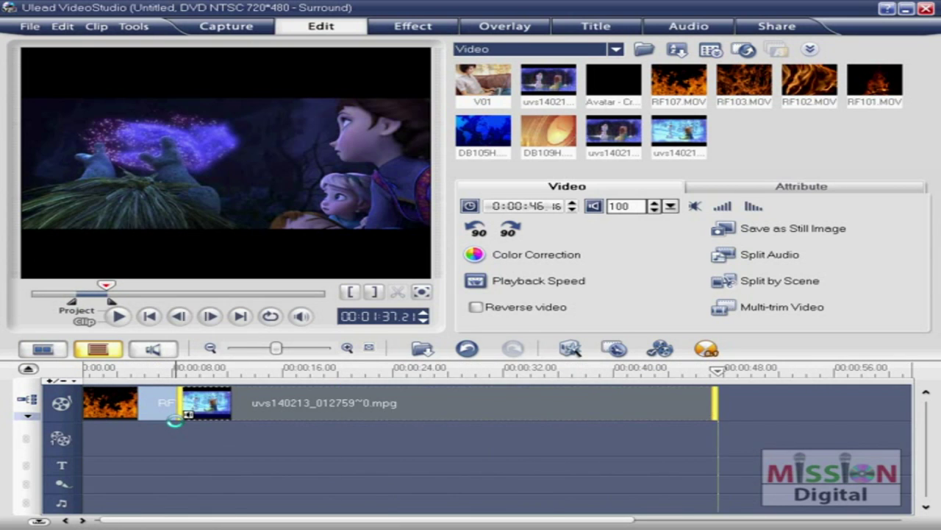
scroll(175, 418, "down", 3)
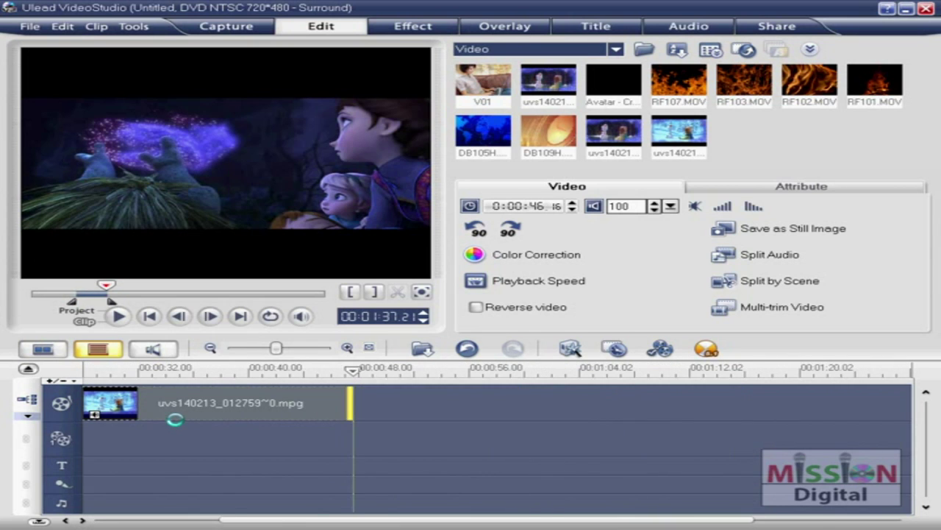
scroll(174, 412, "up", 3)
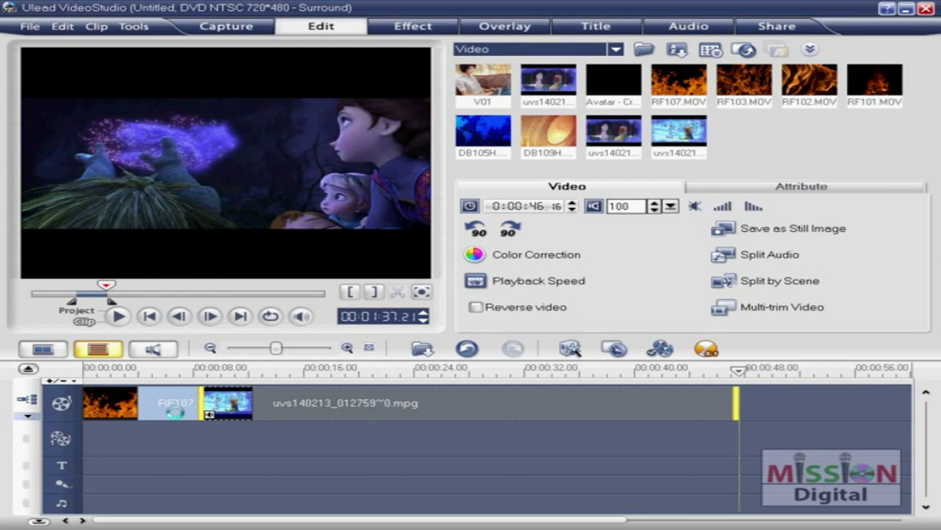
Step: Trim the end of the uvs140213_012759~0.mpg clip on the video track to a duration of 0:00:06.21
left_click(318, 405)
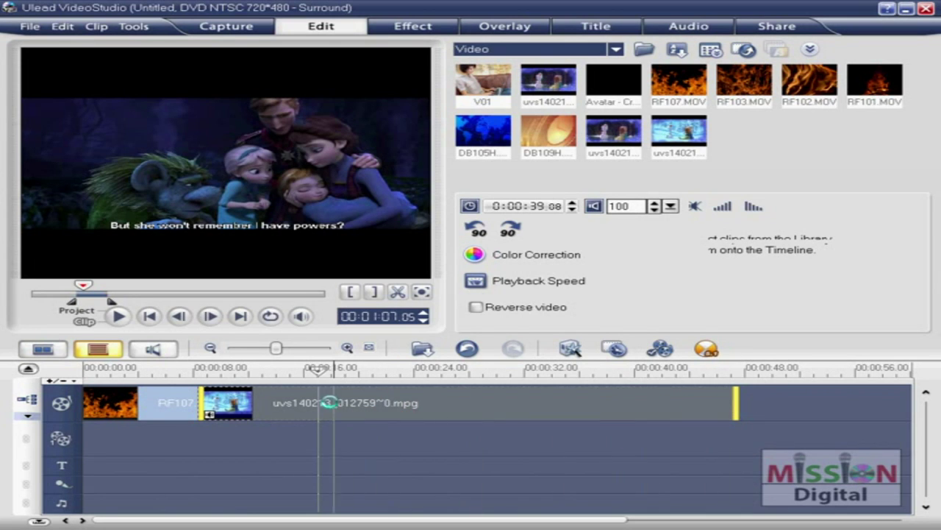
left_click(287, 402)
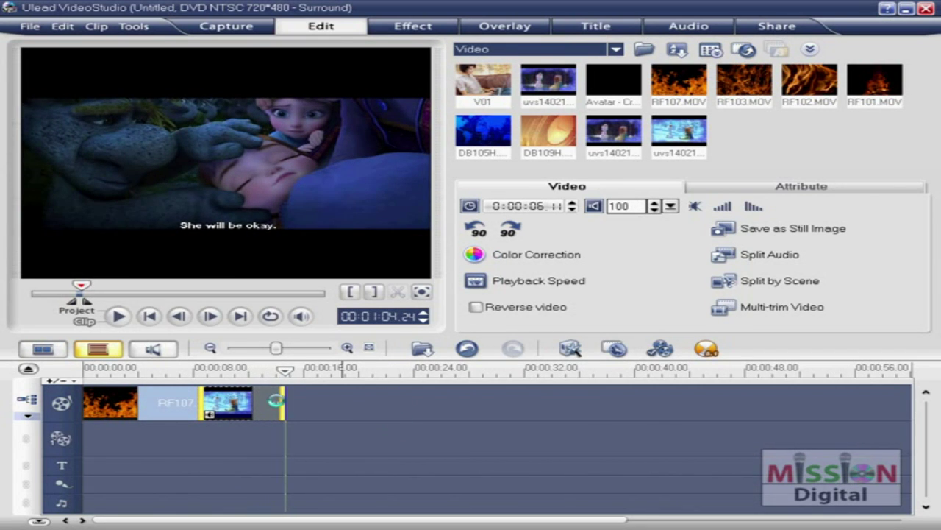
left_click_drag(282, 403, 302, 402)
left_click_drag(485, 408, 289, 403)
Step: Add RF102.MOV from the library after the last clip on the video track and move the playhead to 00:00:06.04
left_click(157, 437)
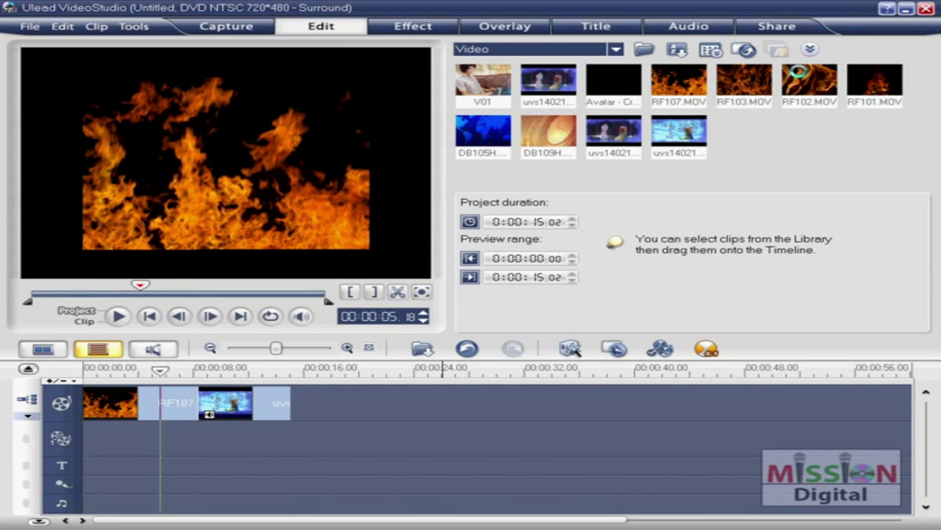
left_click_drag(806, 76, 295, 397)
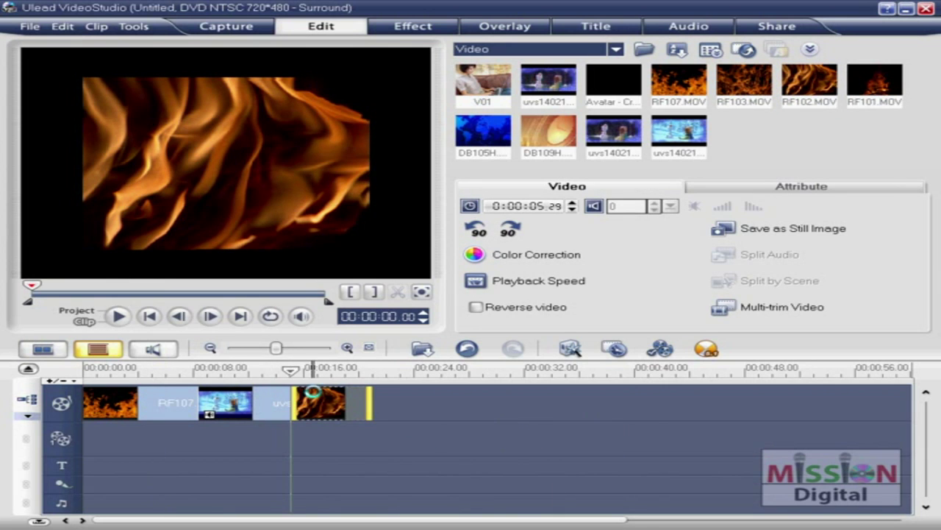
left_click_drag(280, 368, 167, 368)
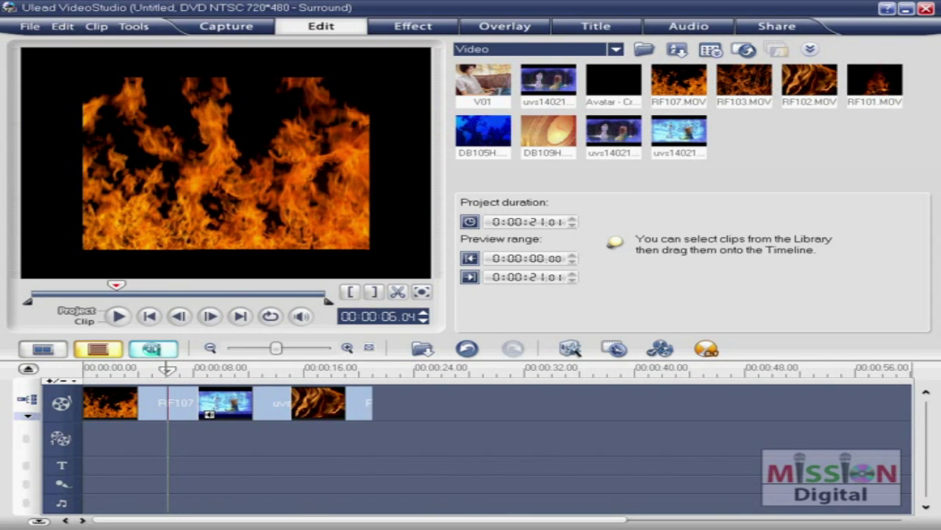
Step: Switch to Audio View and select the uvs140213_012759~0.mpg clip on the video track
left_click(152, 349)
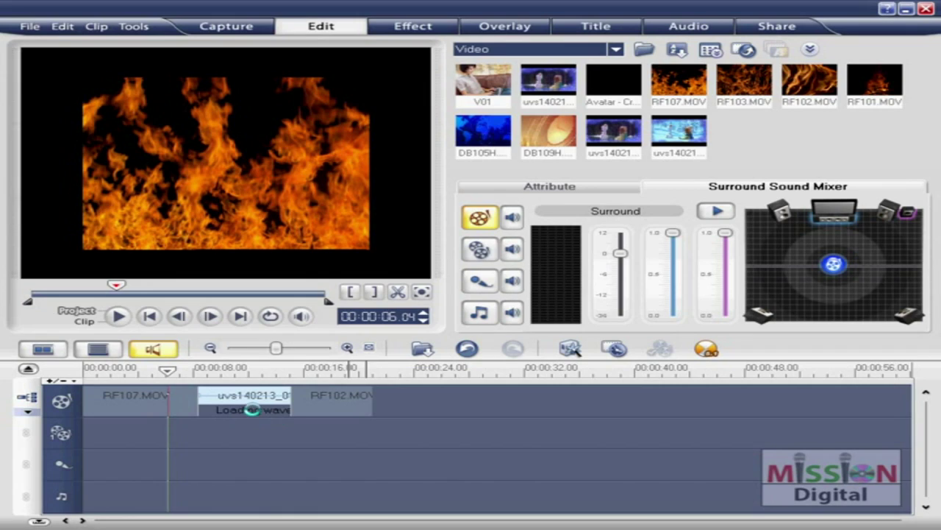
left_click(907, 9)
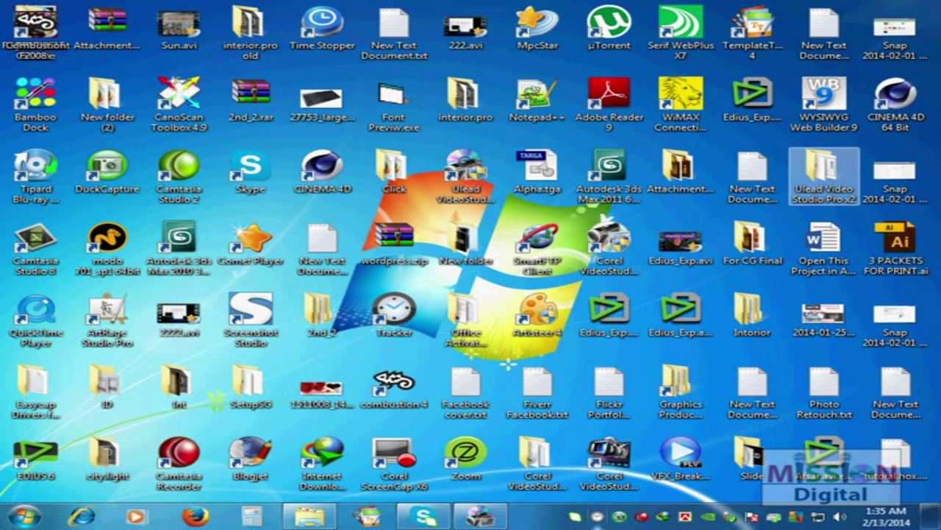
left_click(479, 516)
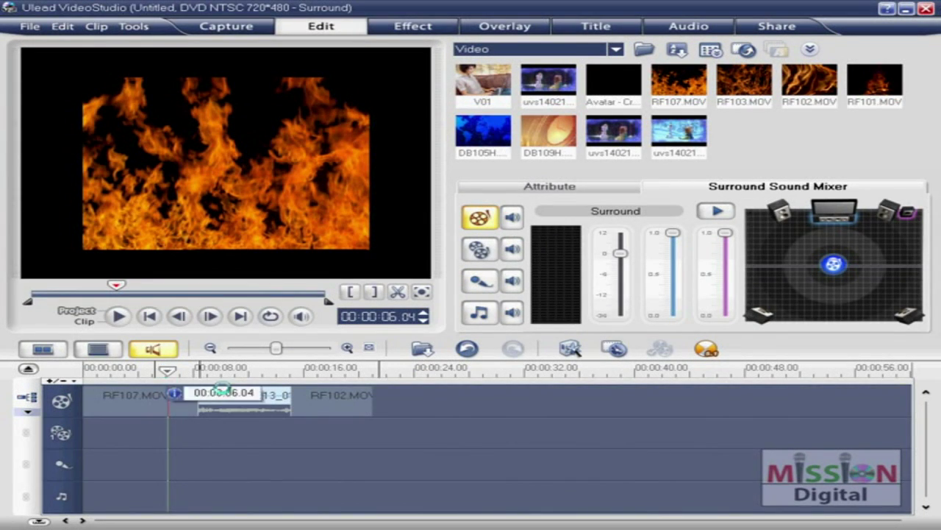
left_click(332, 399)
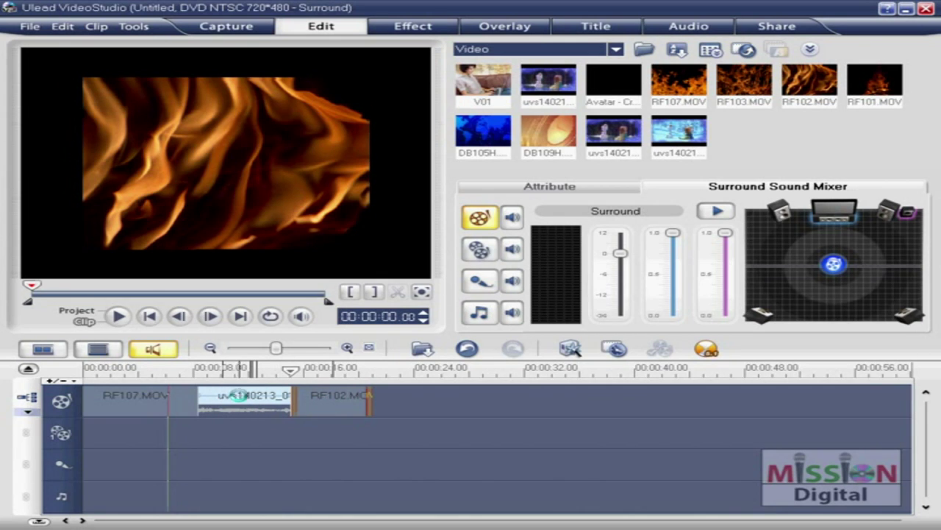
left_click(239, 395)
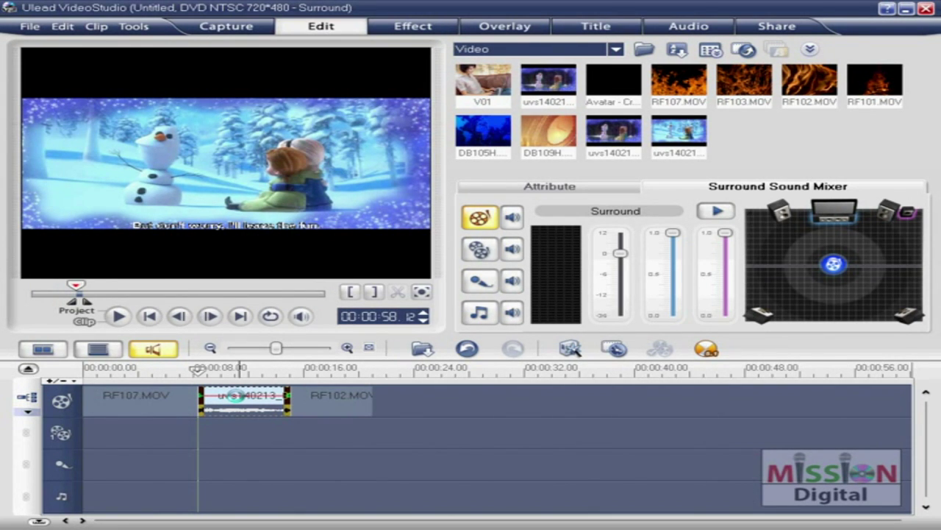
Step: Try raising and lowering the middle of the selected clip's volume line, undoing the change
left_click_drag(235, 395, 237, 389)
key("ctrl+z")
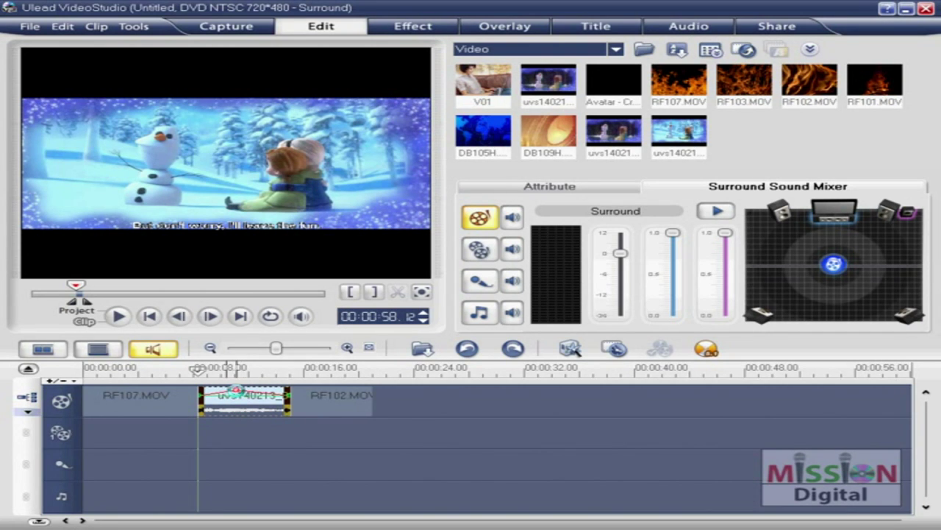
left_click_drag(235, 396, 232, 409)
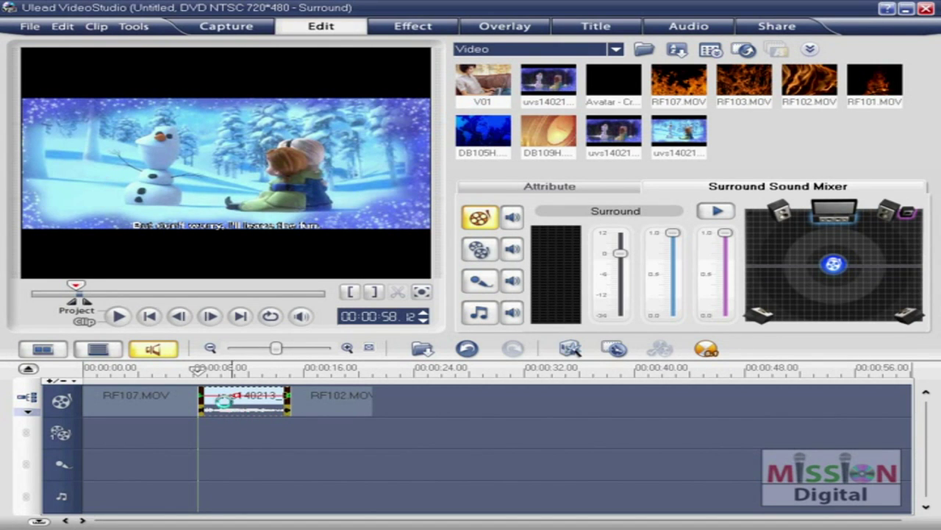
Step: Return to Storyboard View and show the attribute settings and video filters for the second clip
left_click(42, 348)
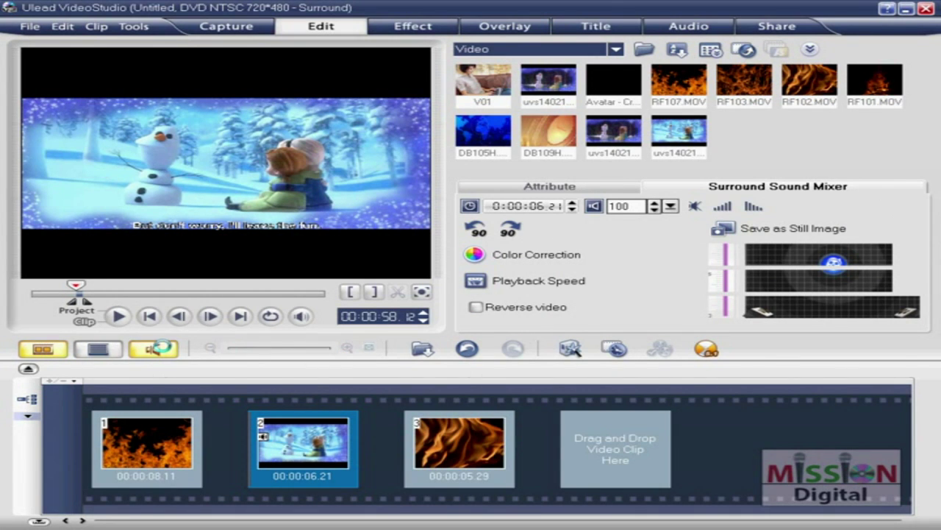
left_click(153, 349)
mouse_move(273, 348)
left_mouse_down()
mouse_move(297, 348)
mouse_move(274, 348)
left_mouse_up()
left_click(42, 348)
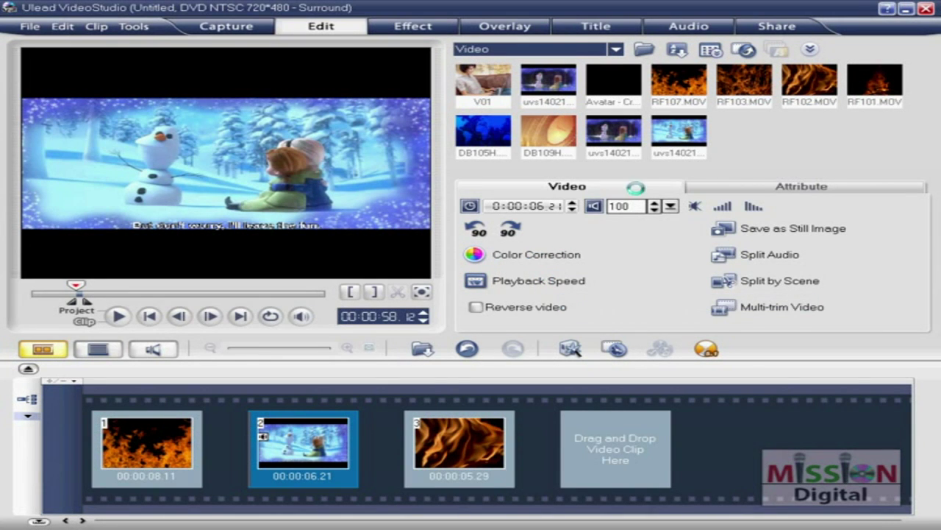
left_click(775, 187)
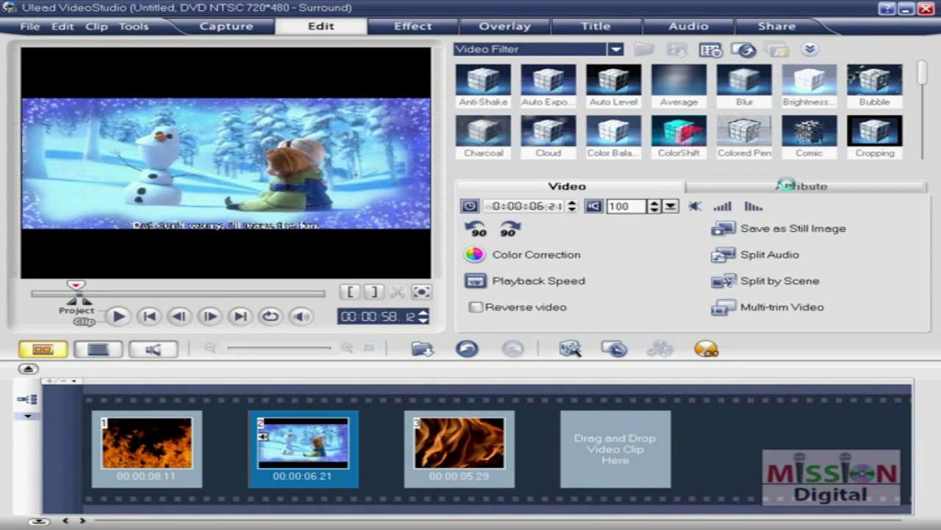
left_click(792, 187)
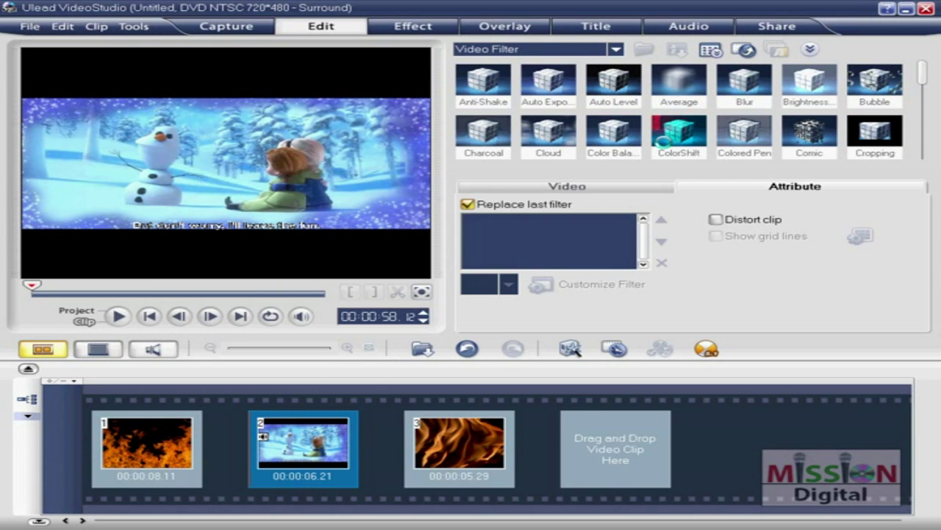
Step: Test the ColorShift video filter on the first storyboard clip with a short preview and remove it again
left_click(166, 444)
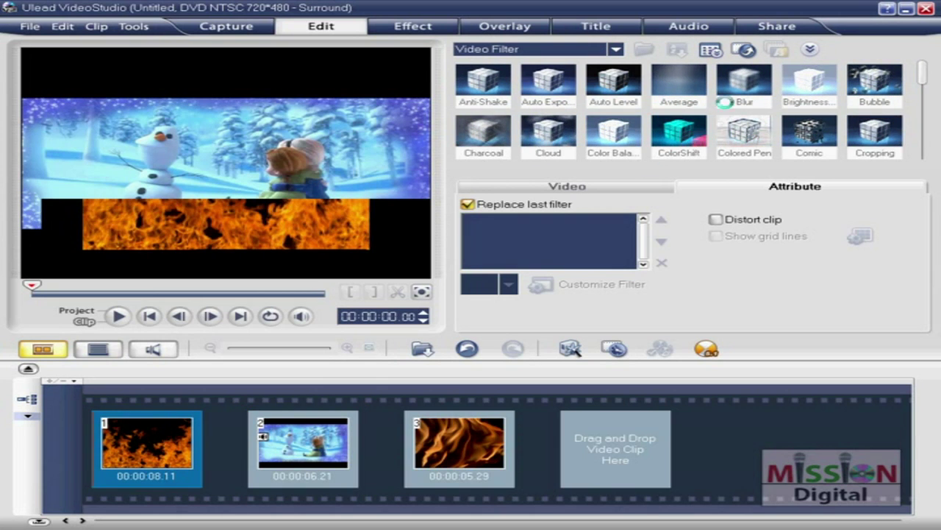
left_click(684, 133)
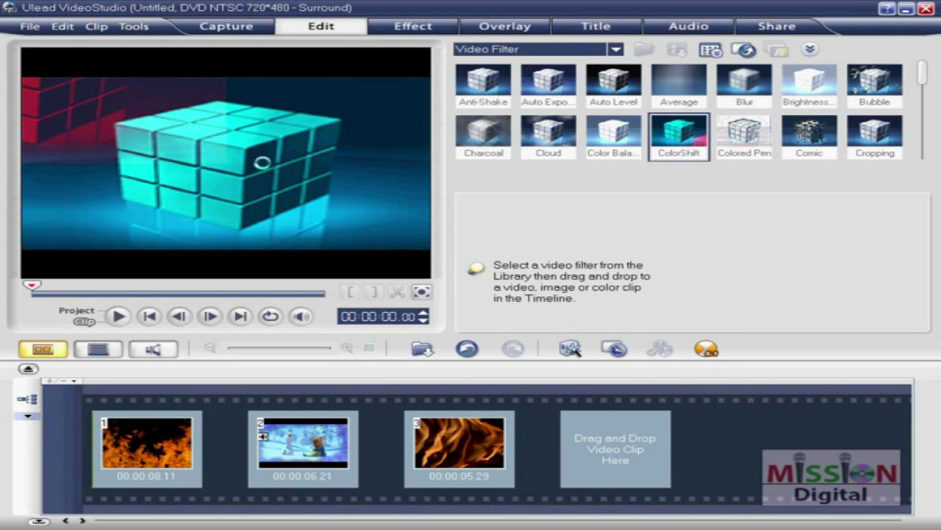
left_click_drag(642, 144, 162, 443)
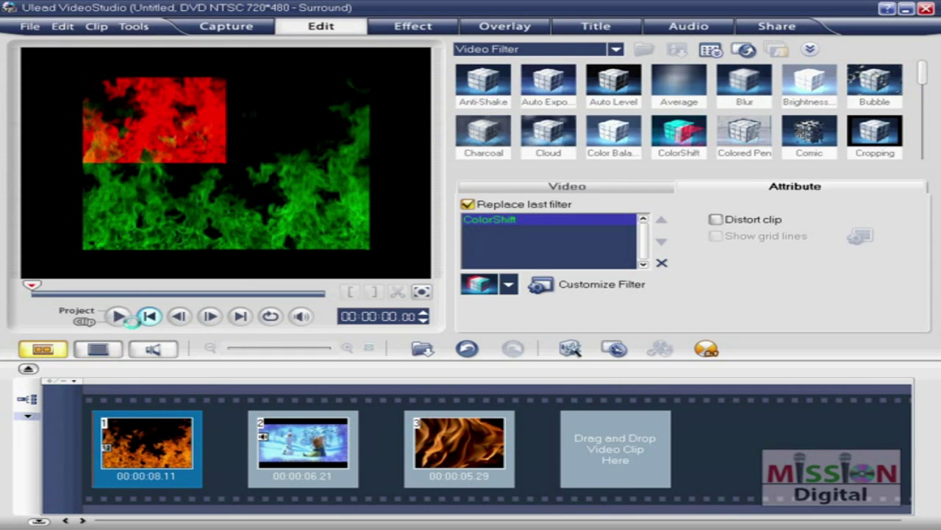
left_click(118, 315)
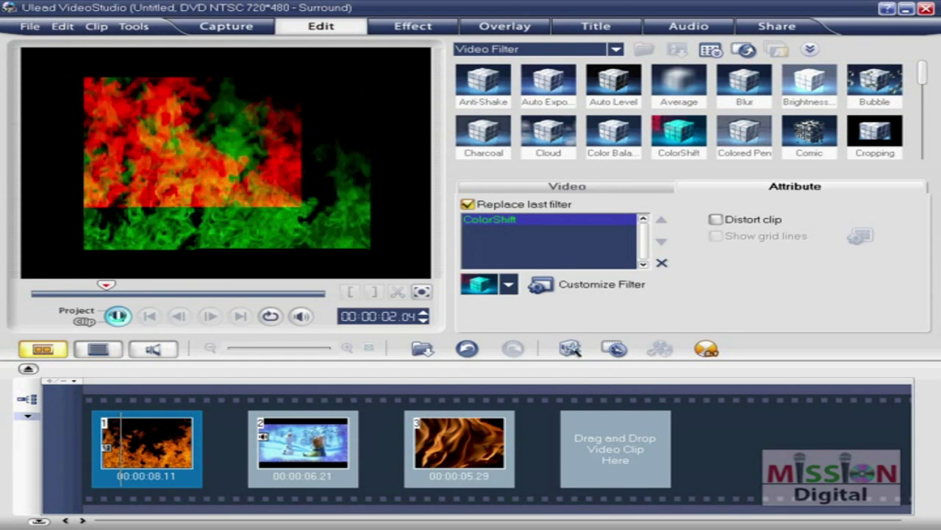
left_click(117, 316)
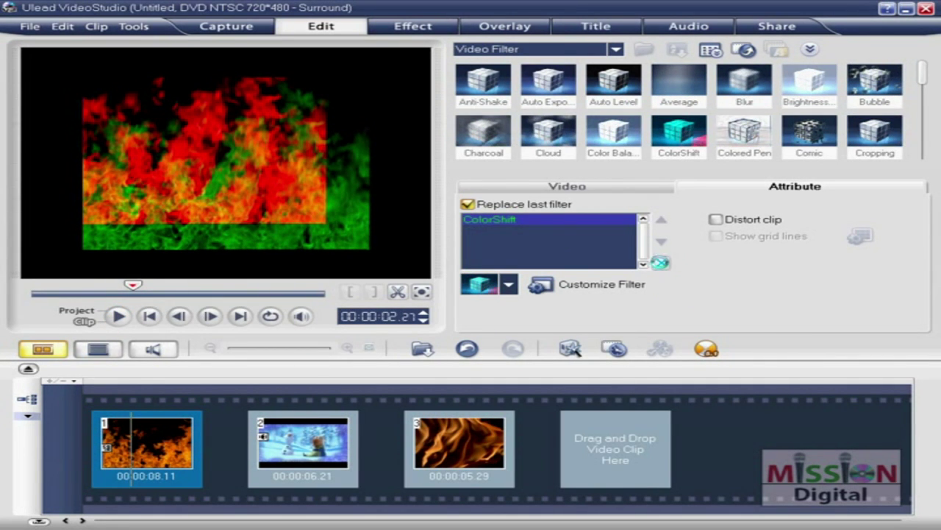
left_click(662, 263)
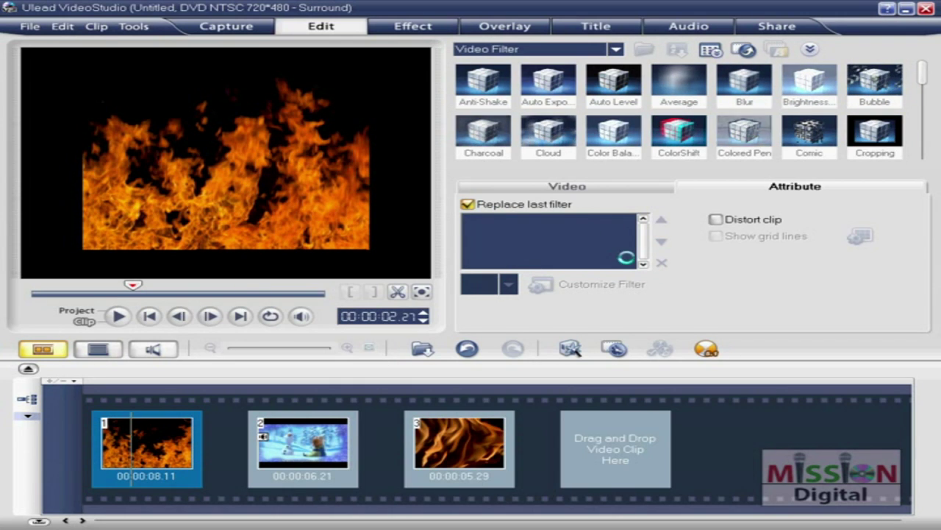
Step: Test the Oil Paint video filter on the first storyboard clip with a short preview and remove it again
scroll(912, 103, "down", 3)
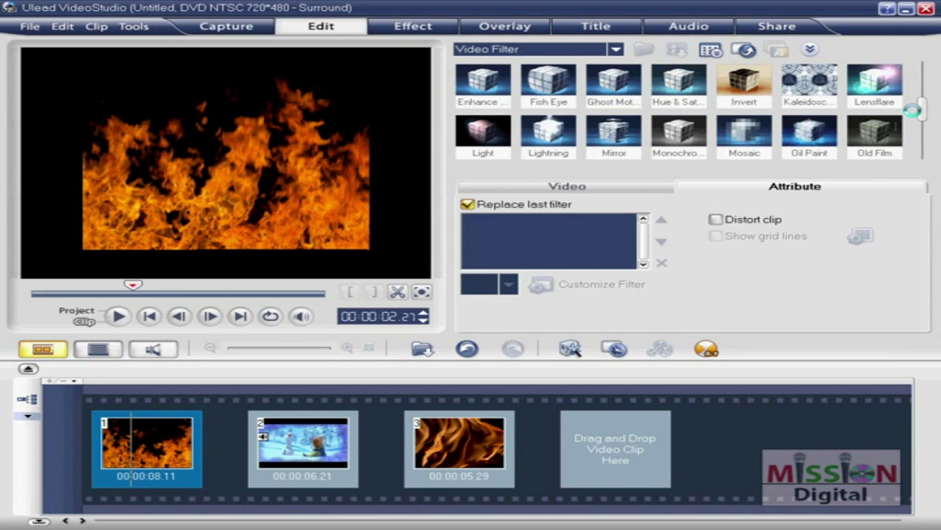
left_click_drag(769, 157, 150, 439)
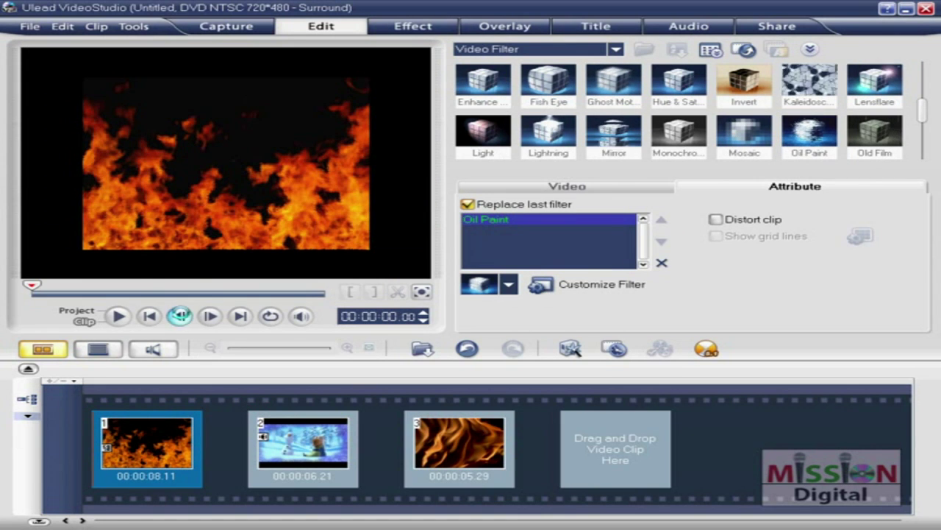
left_click(120, 315)
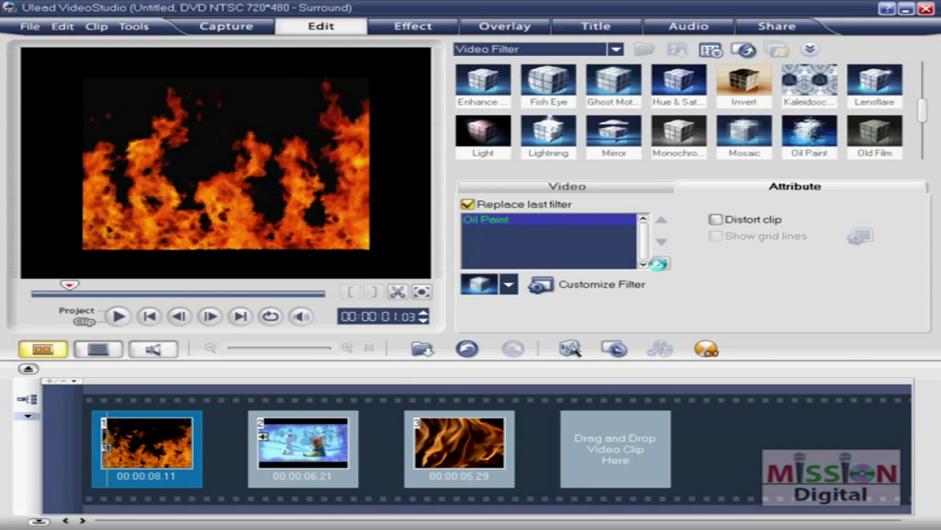
left_click(660, 263)
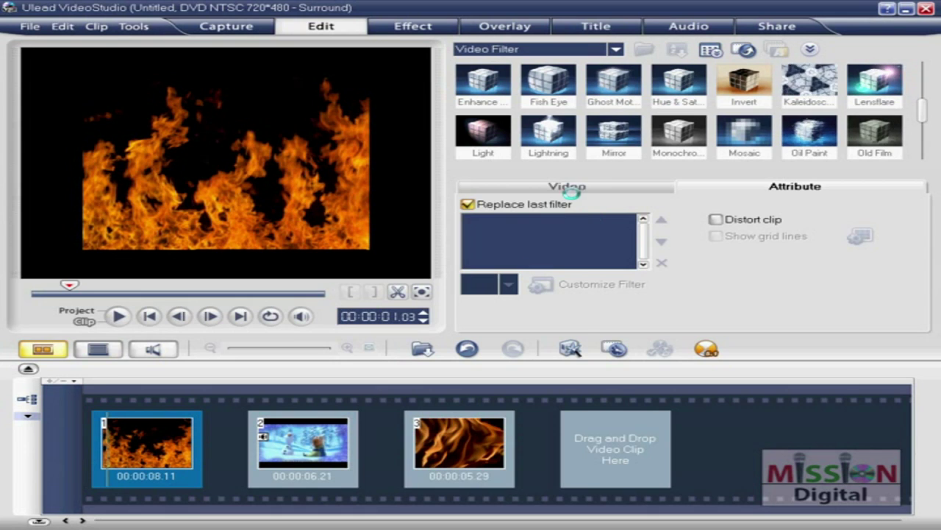
Step: Apply Color Correction to the first storyboard clip with Hue 6, Saturation 4 and Contrast -7
left_click(548, 187)
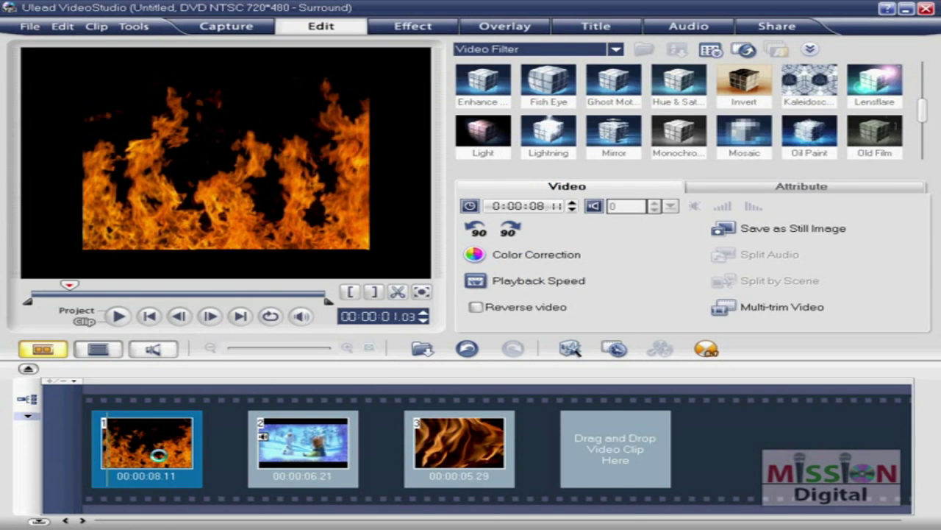
left_click(509, 255)
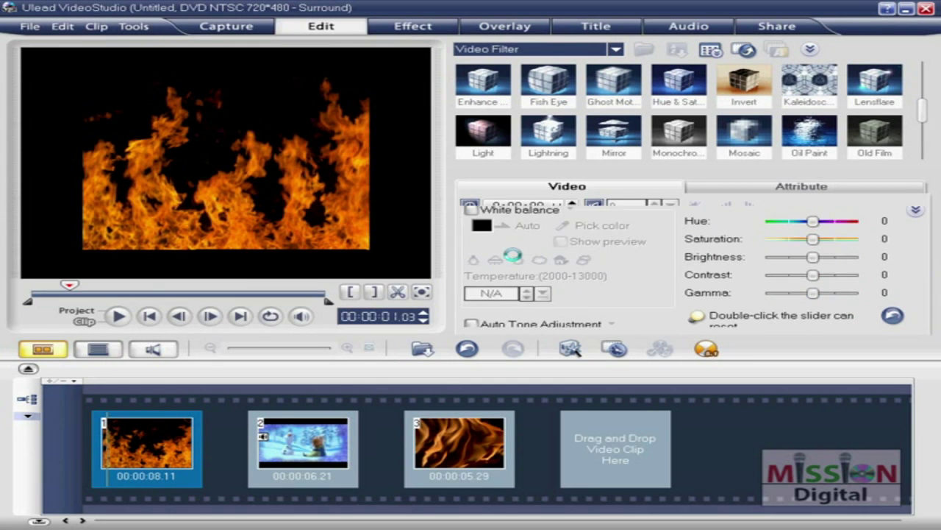
left_click_drag(812, 214, 786, 215)
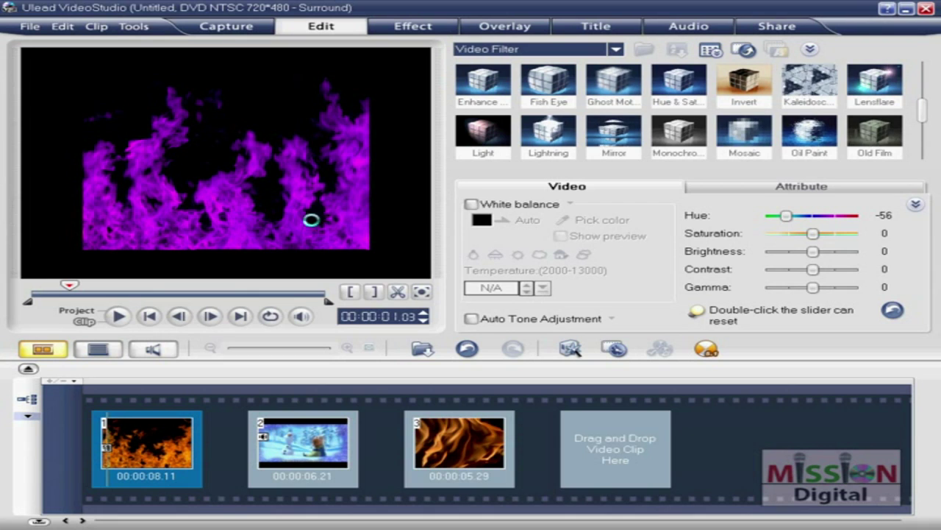
left_click_drag(788, 215, 809, 269)
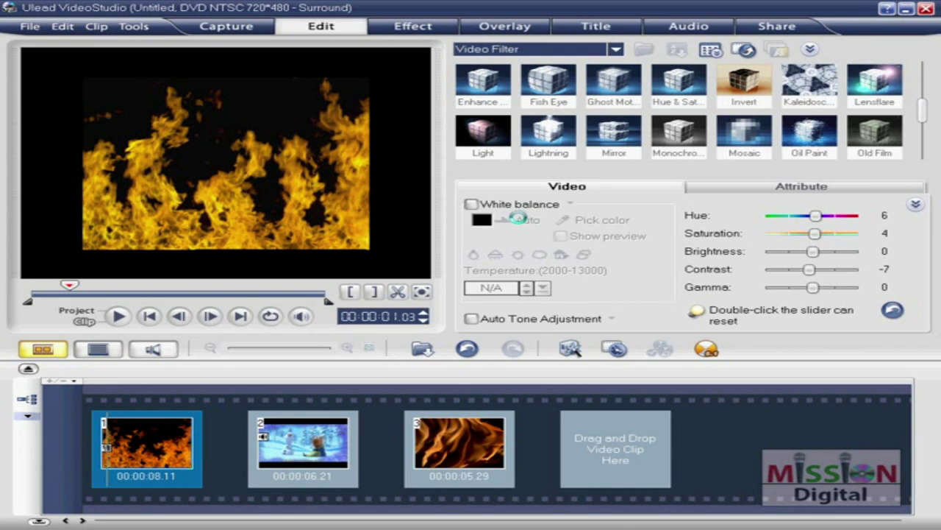
Step: Test White Balance on the first storyboard clip, turn it off again and close the Color Correction options
left_click(502, 206)
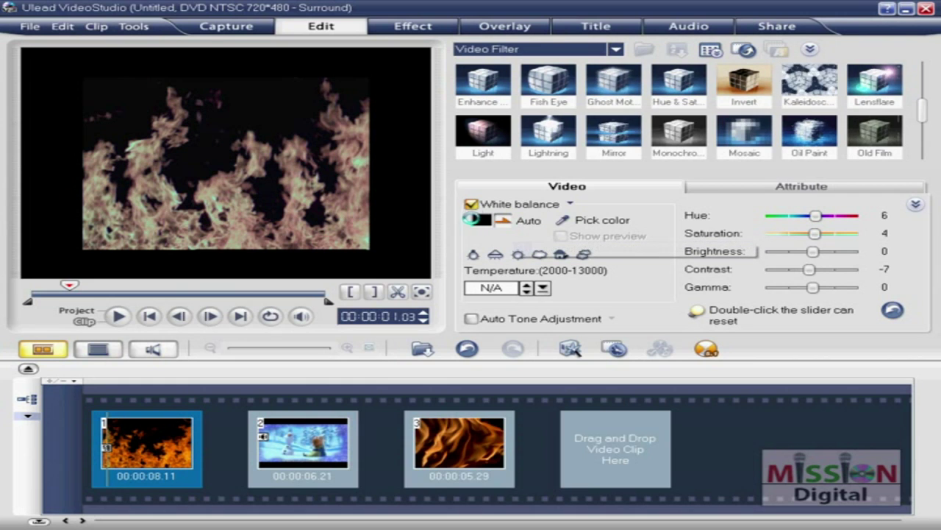
left_click(471, 204)
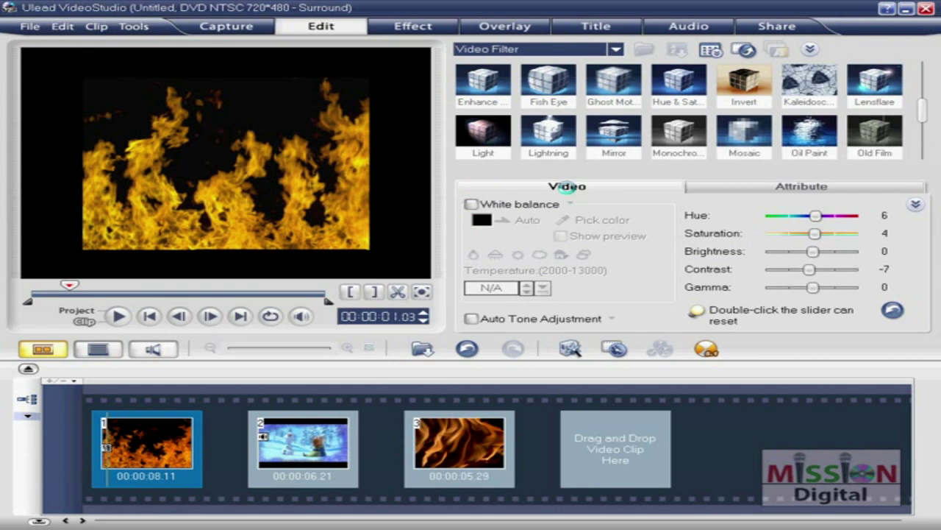
left_click(916, 204)
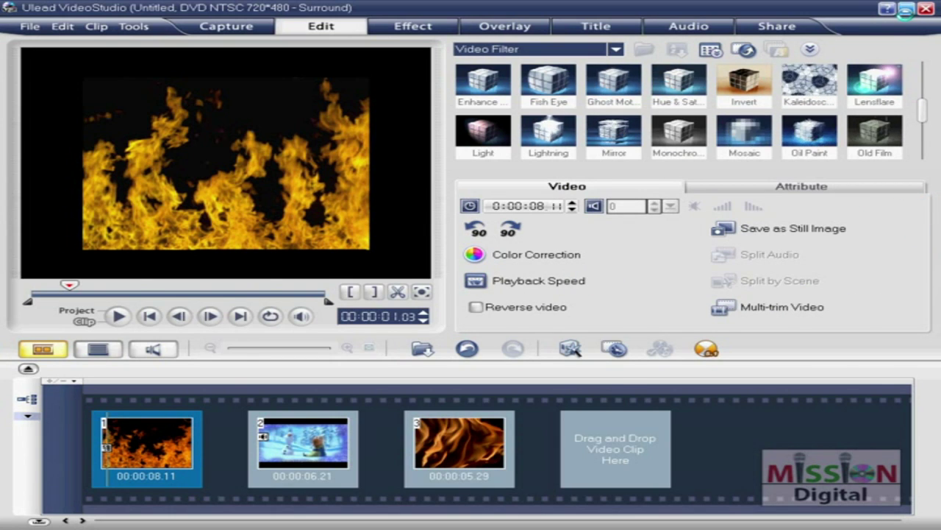
left_click(905, 9)
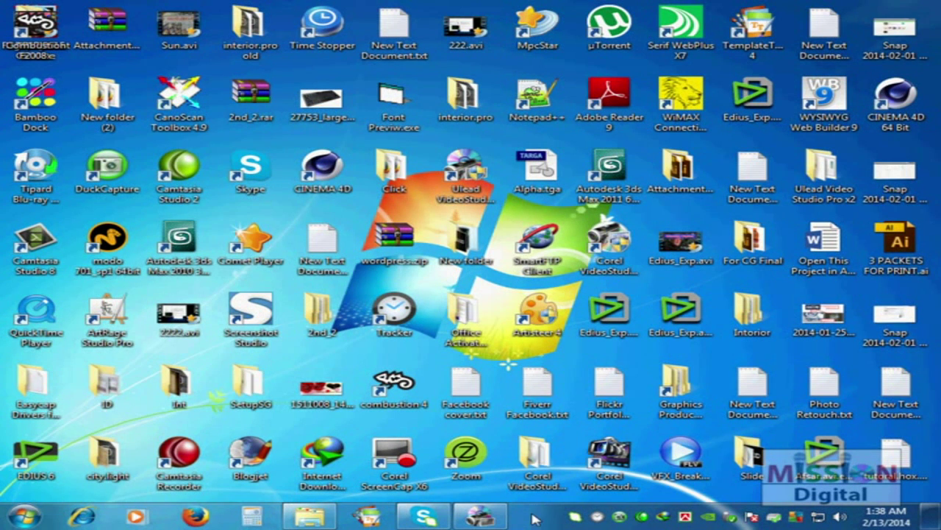
left_click(480, 515)
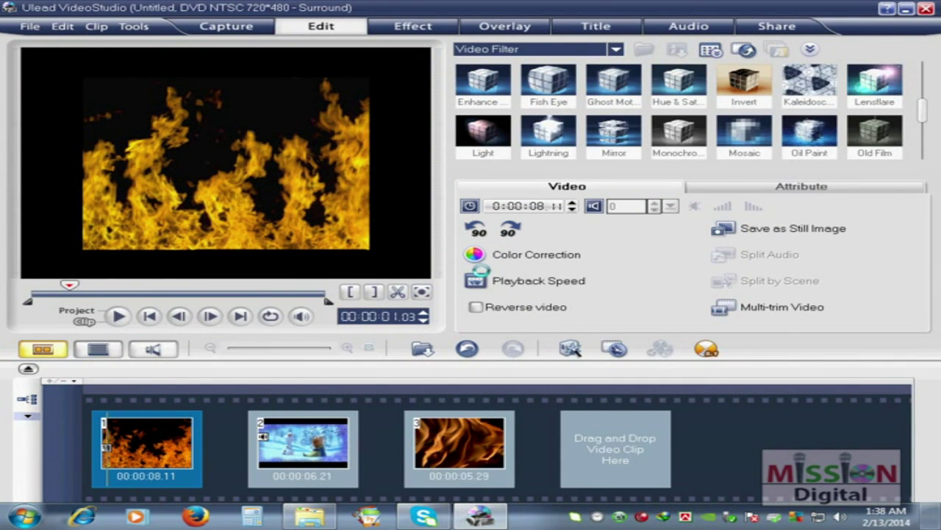
Step: Dismiss the first clip's Playback Speed settings and try a speed of 200% on the second storyboard clip
left_click(509, 280)
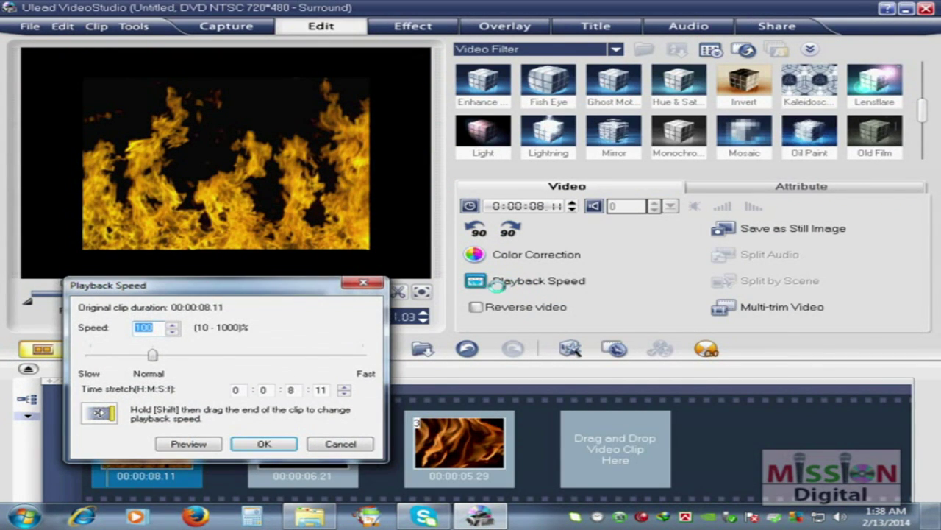
left_click(363, 282)
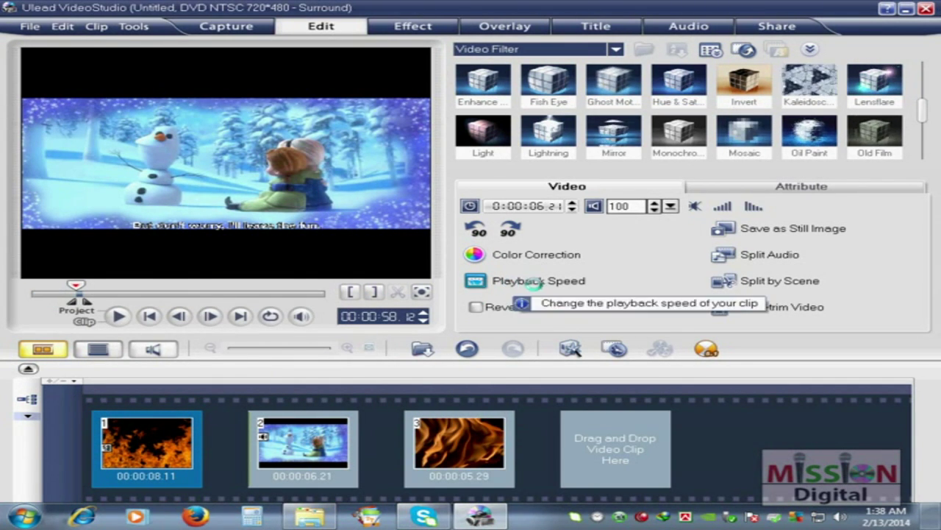
left_click(539, 282)
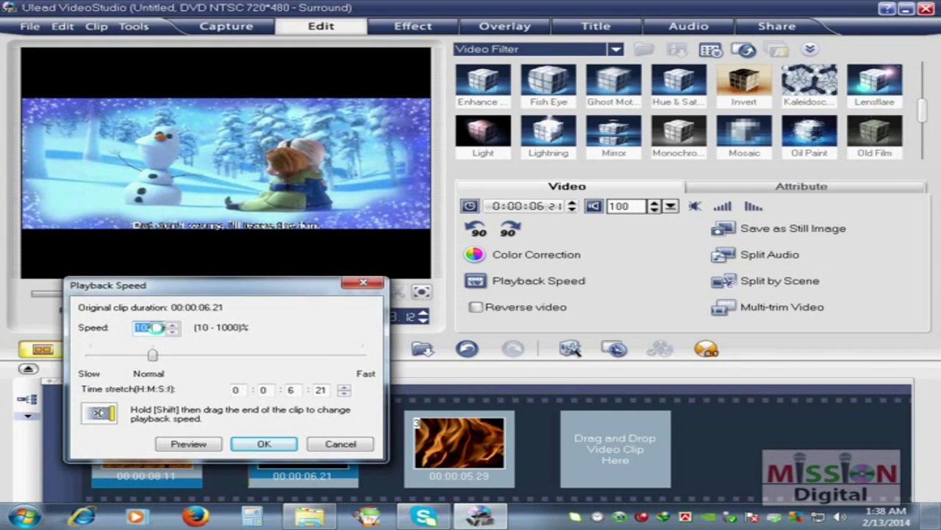
type("200")
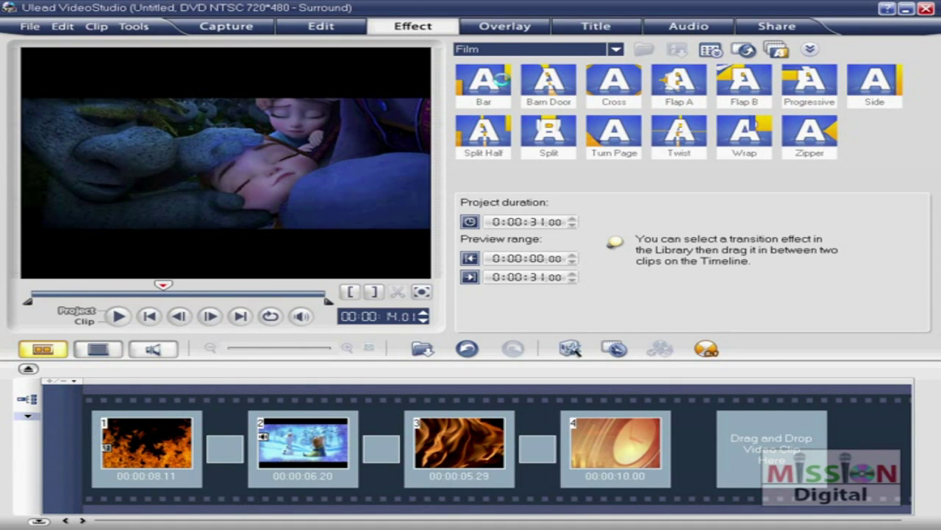
Step: Place the Bar transition from the Film collection between the first and second storyboard clips
left_click_drag(501, 79, 225, 447)
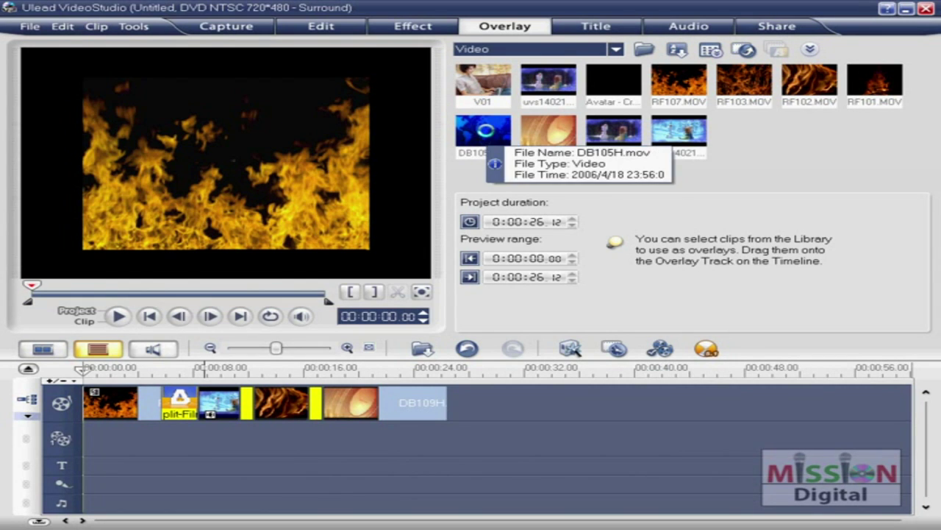
Step: Add the DB105H.mov world map clip at the start of the Overlay Track and shift it slightly within the preview
left_click_drag(485, 130, 86, 440)
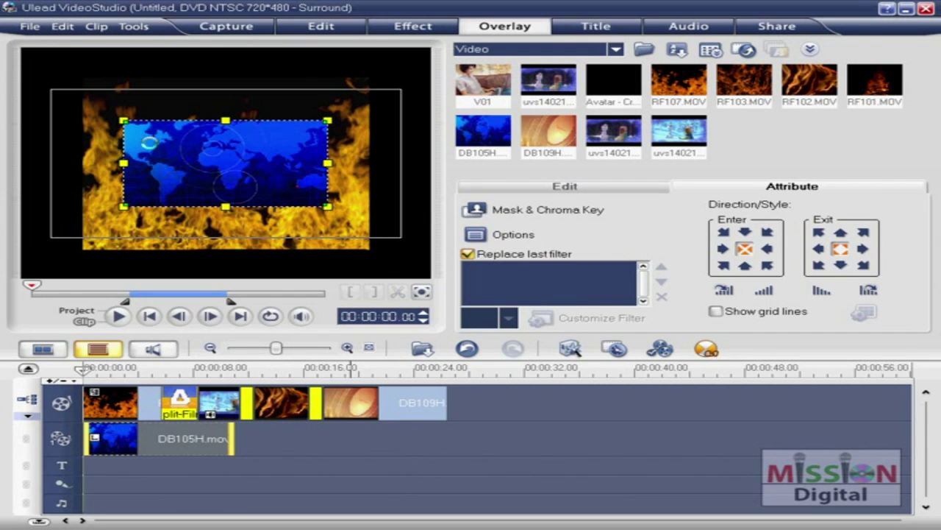
mouse_move(217, 161)
left_mouse_down()
mouse_move(228, 160)
mouse_move(213, 167)
left_mouse_up()
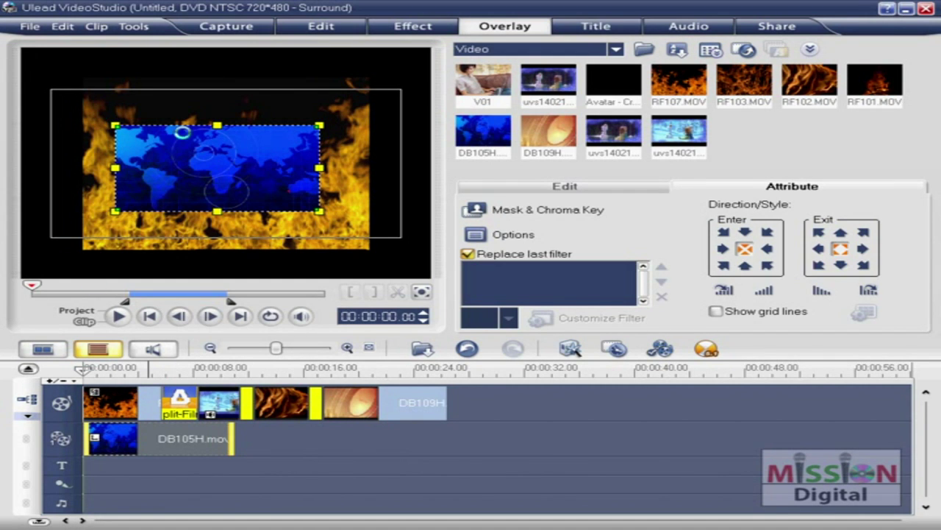
left_click_drag(205, 170, 211, 170)
Step: Distort the corners of the world map overlay into an irregular four-sided shape that is wider along its upper edge
left_click_drag(327, 213, 311, 201)
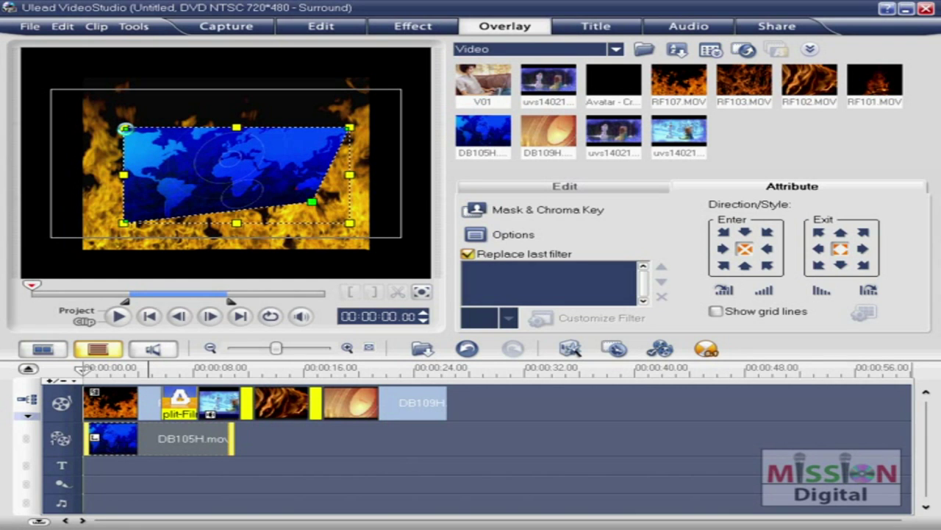
left_click_drag(125, 128, 81, 109)
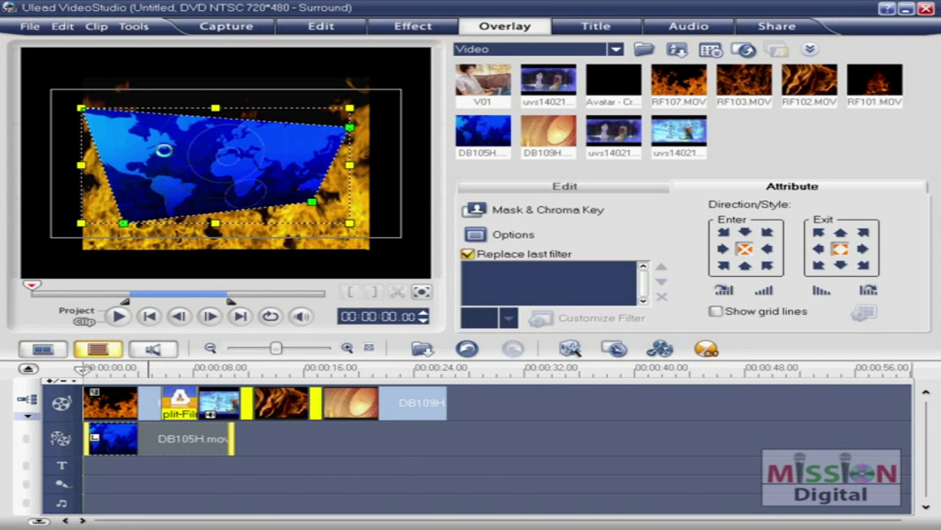
left_click_drag(349, 127, 362, 111)
left_click_drag(314, 203, 318, 206)
left_click_drag(123, 225, 112, 231)
left_click_drag(79, 108, 101, 118)
left_click_drag(272, 182, 265, 177)
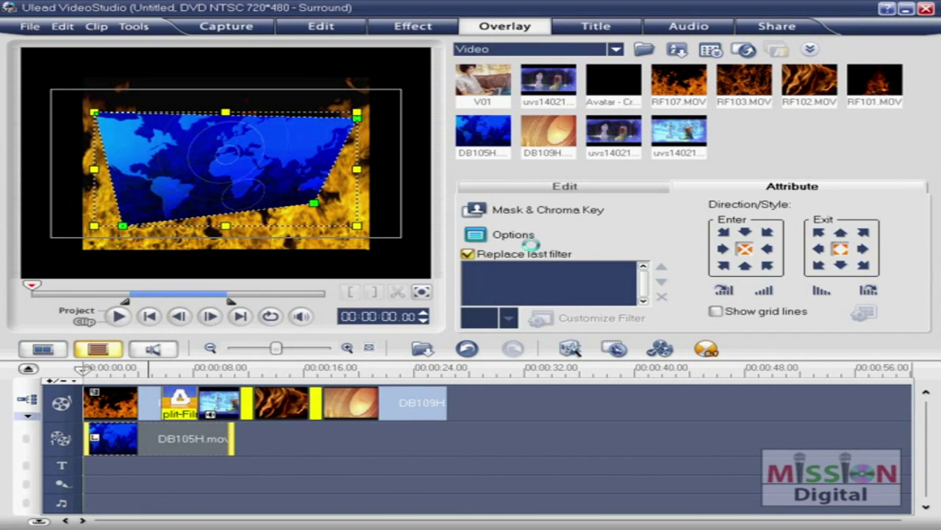
Step: Set the world map overlay to enter from the upper left with a static exit
left_click(838, 251)
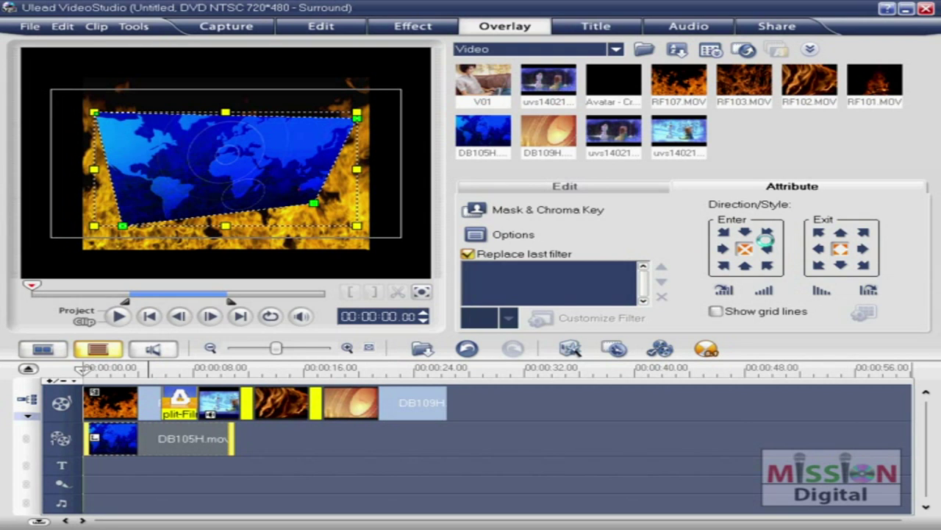
left_click(725, 232)
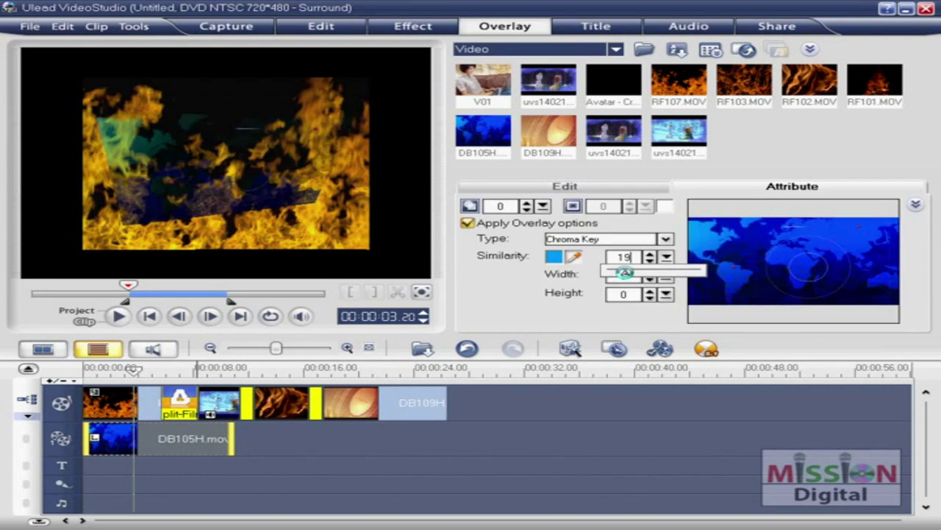
Step: Set the world map overlay's Chroma Key similarity to 14 and sample a deep blue from the map as key color
left_click_drag(622, 272, 620, 274)
left_click(575, 256)
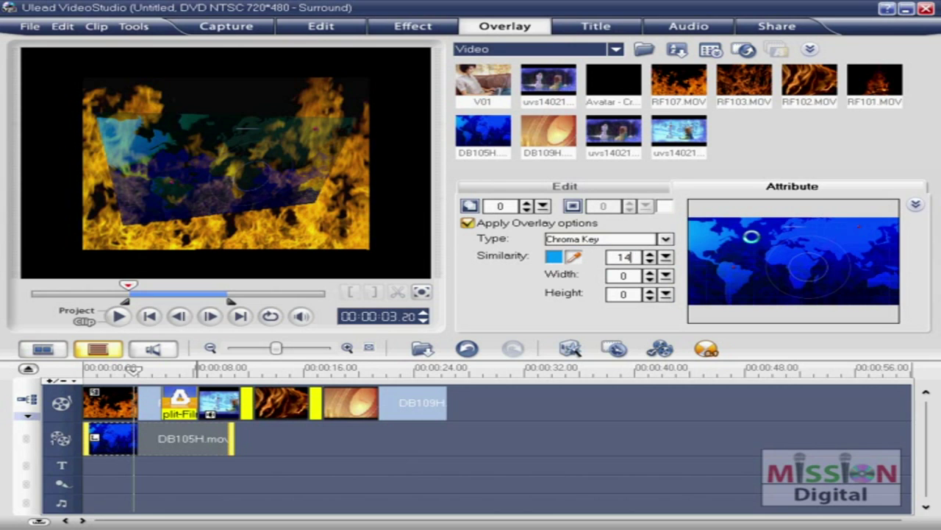
left_click(749, 236)
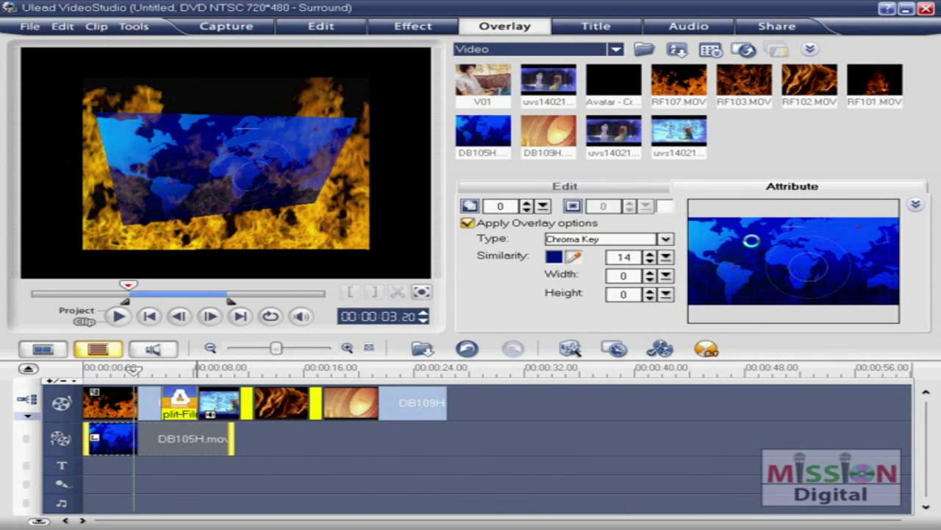
left_click(756, 236)
mouse_move(666, 257)
left_mouse_down()
mouse_move(669, 272)
mouse_move(694, 270)
mouse_move(662, 274)
left_mouse_up()
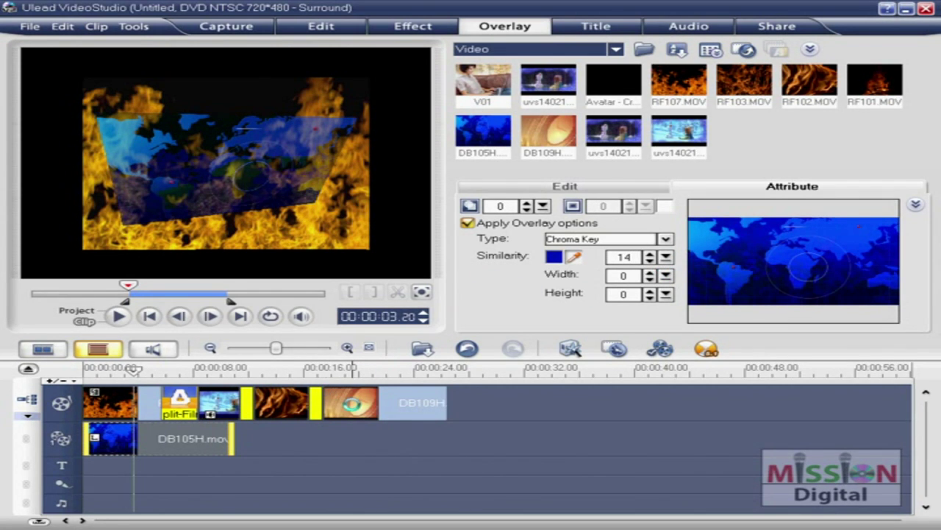
Step: Add the V01 library video to the Overlay Track beneath the third clip and move the playhead over it
left_click(272, 403)
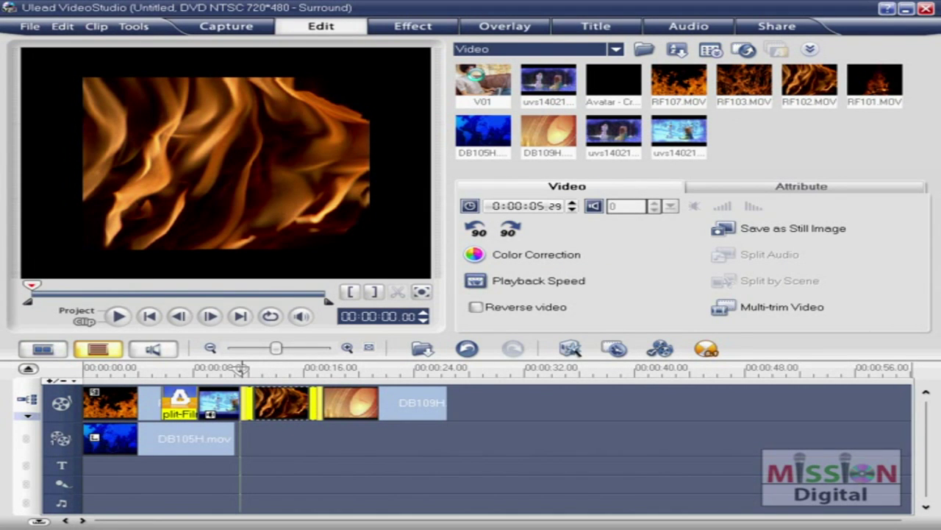
left_click(477, 75)
left_click_drag(480, 360, 243, 434)
left_click(271, 367)
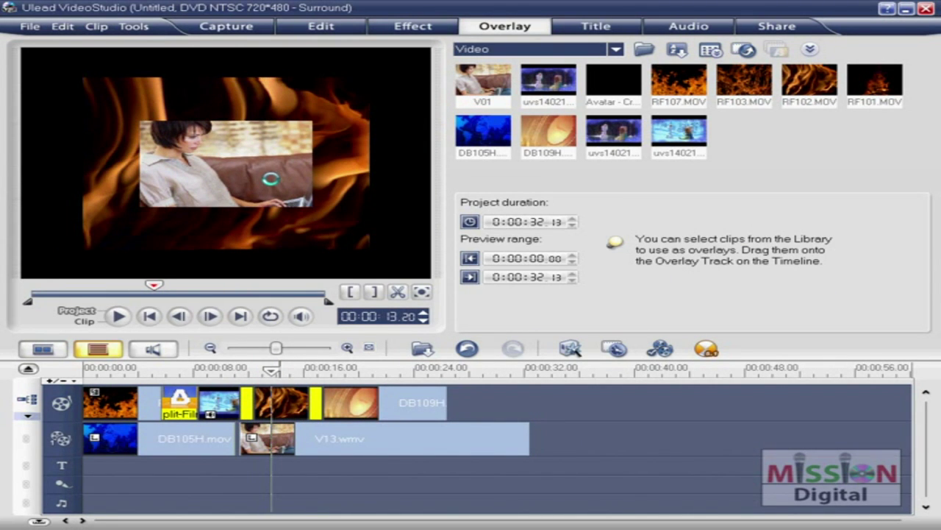
Step: Enlarge the V13.wmv overlay and center it over the background video in the preview
left_click(307, 439)
left_click_drag(312, 206, 384, 231)
left_click_drag(311, 189, 275, 165)
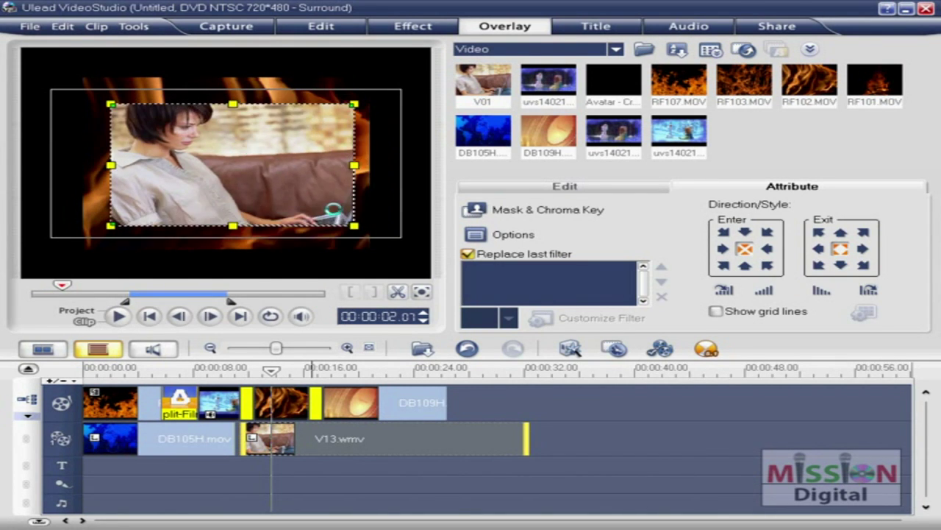
Step: Apply a Chroma Key to the V13.wmv overlay using the sofa's brown with Similarity 89, and preview the result
left_click(539, 211)
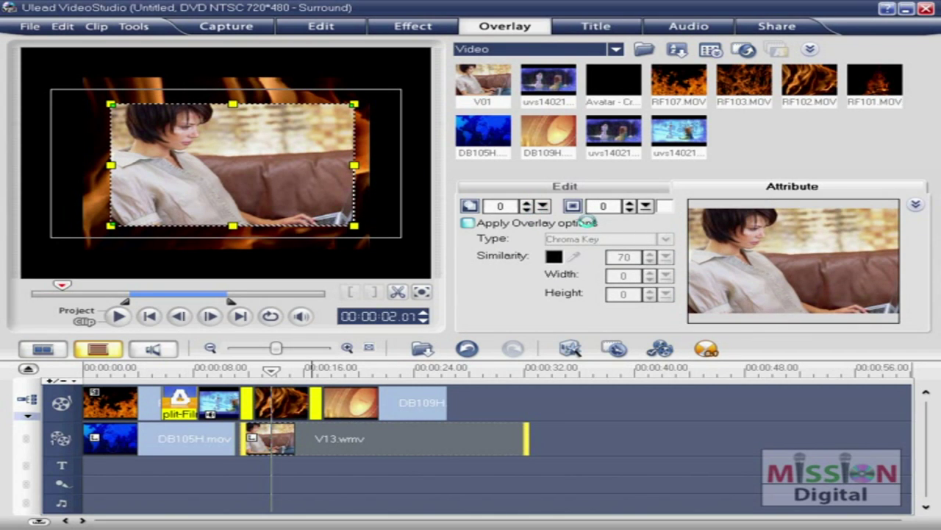
left_click(485, 224)
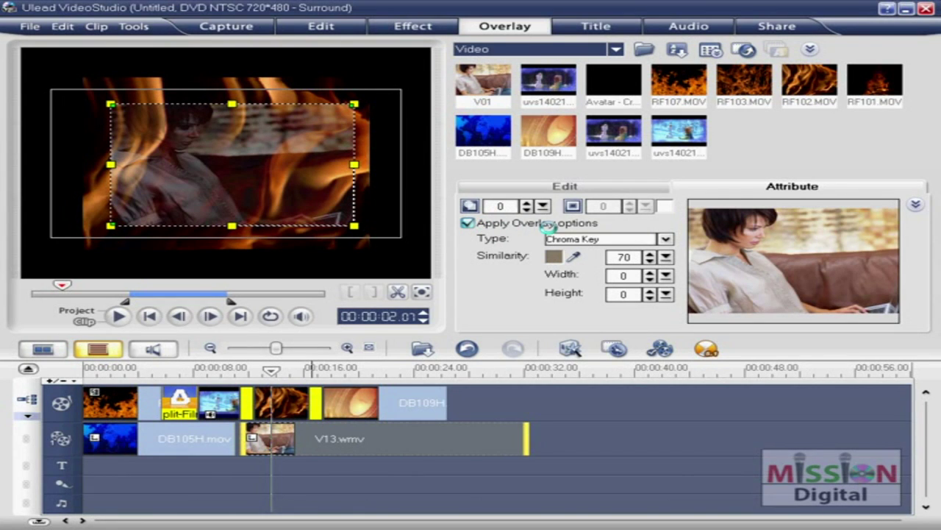
left_click(604, 238)
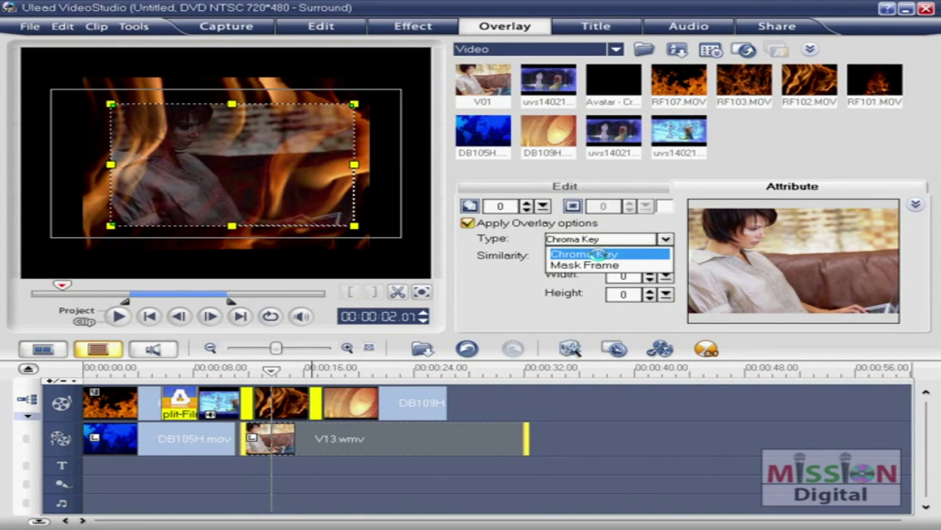
left_click(581, 248)
left_click(578, 257)
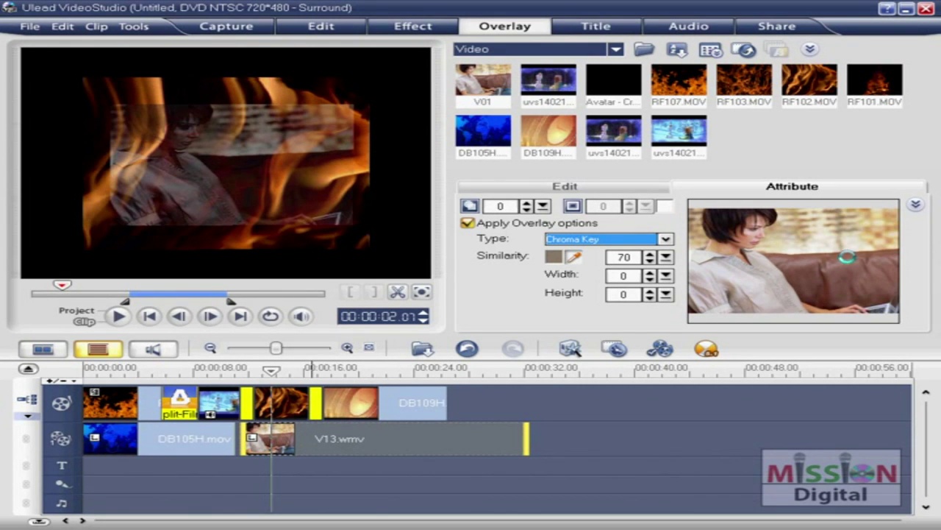
left_click(835, 272)
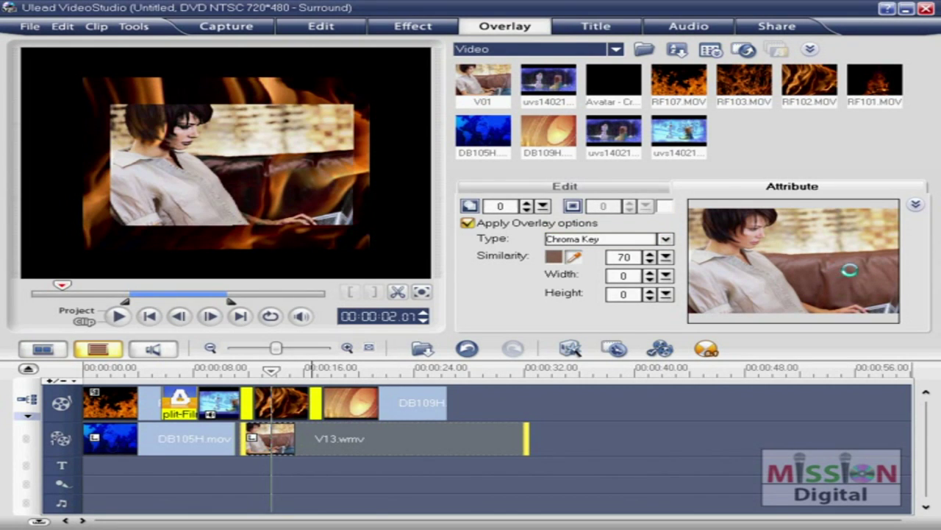
left_click_drag(664, 256, 680, 272)
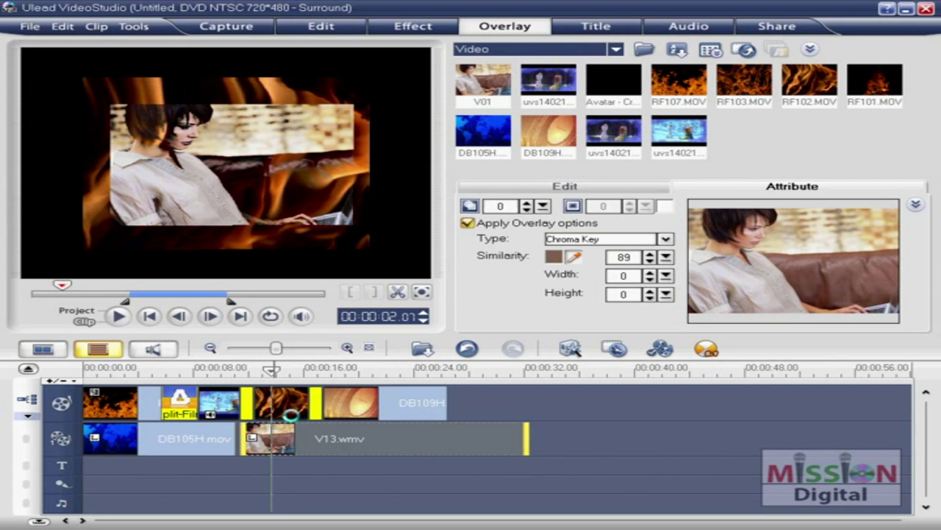
left_click(118, 316)
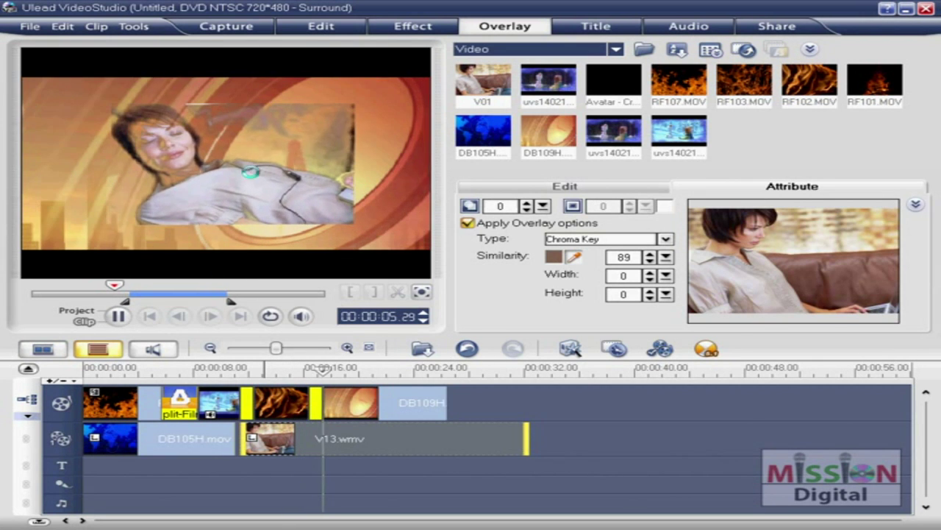
left_click(118, 316)
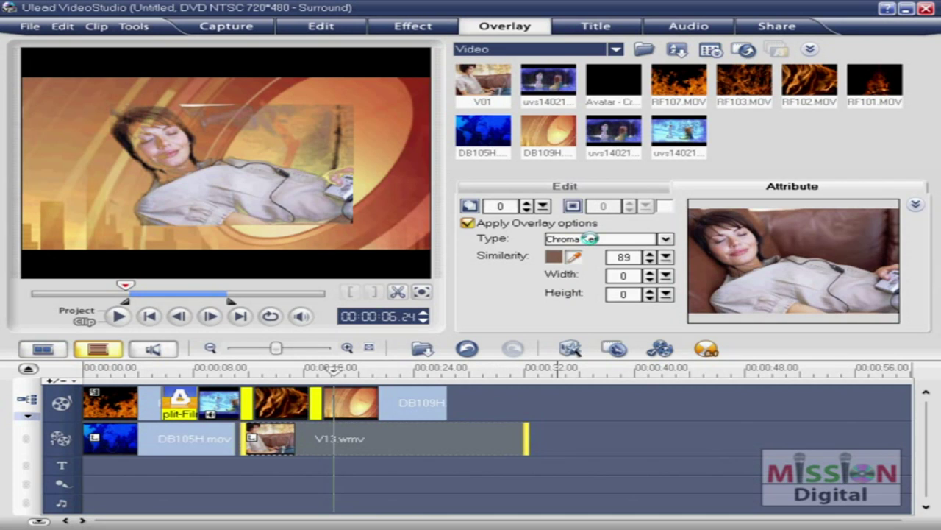
Step: Switch the V13.wmv overlay to a Mask Frame with the rounded rectangle shape, and delete the overlay clip
left_click(588, 238)
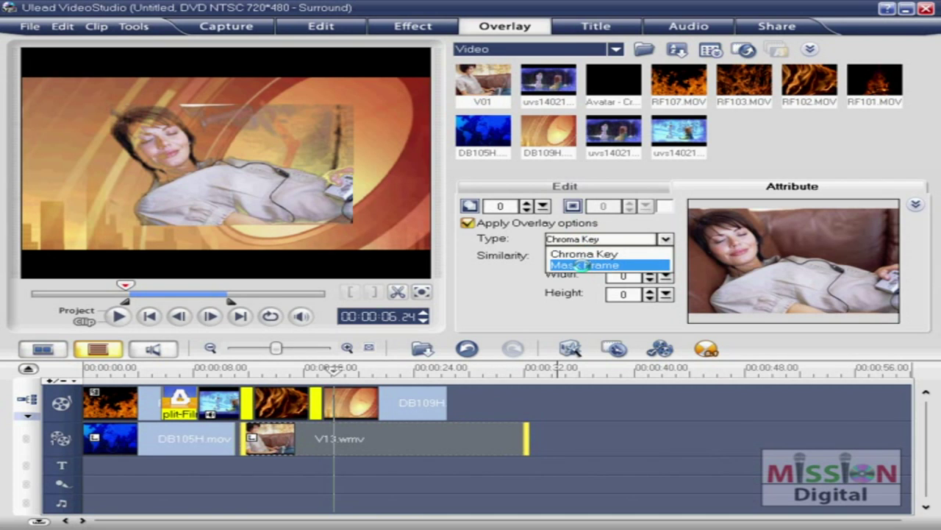
left_click(584, 265)
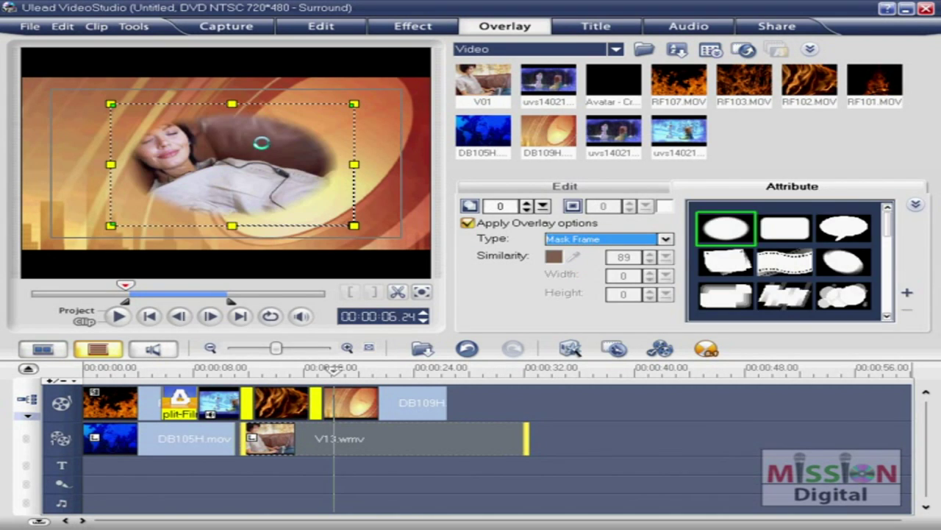
left_click(787, 230)
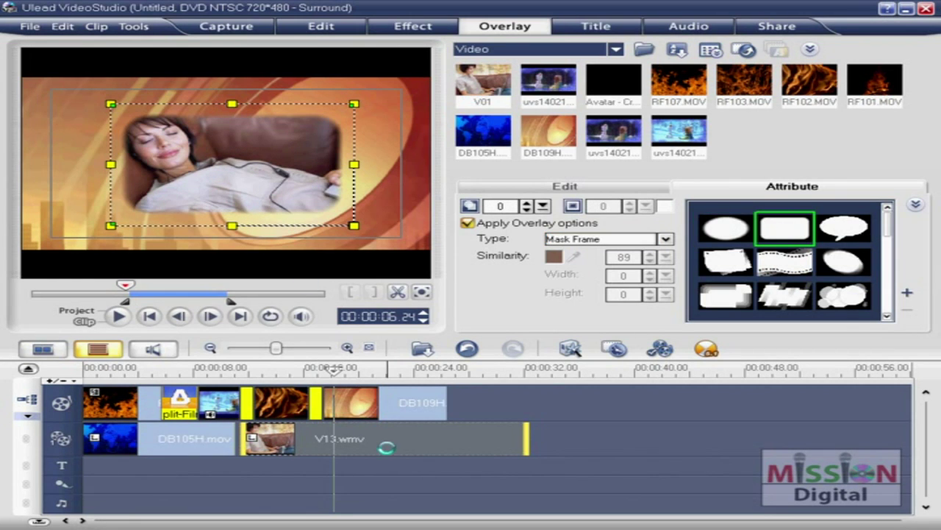
key("Delete")
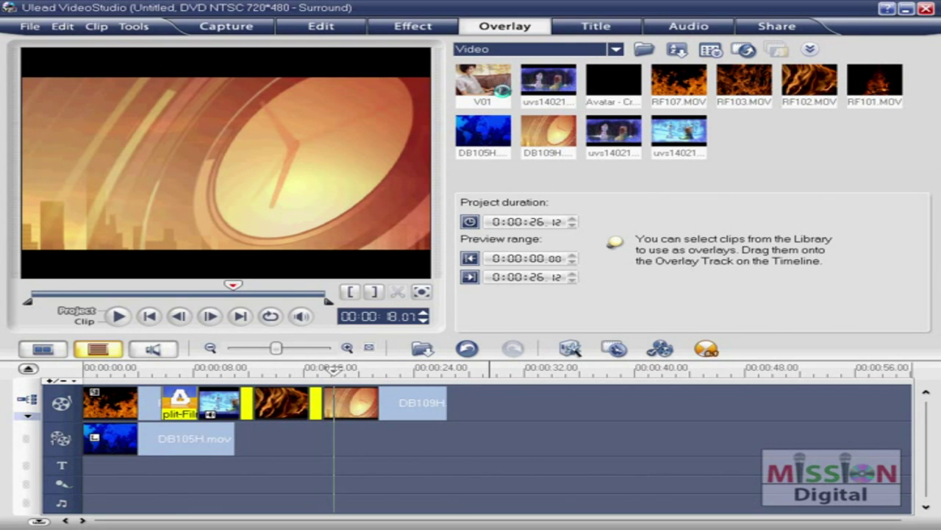
Step: Add the V01 library video to the Overlay Track after DB105H.mov and enable its overlay options with type Mask Frame
left_click_drag(474, 76, 239, 441)
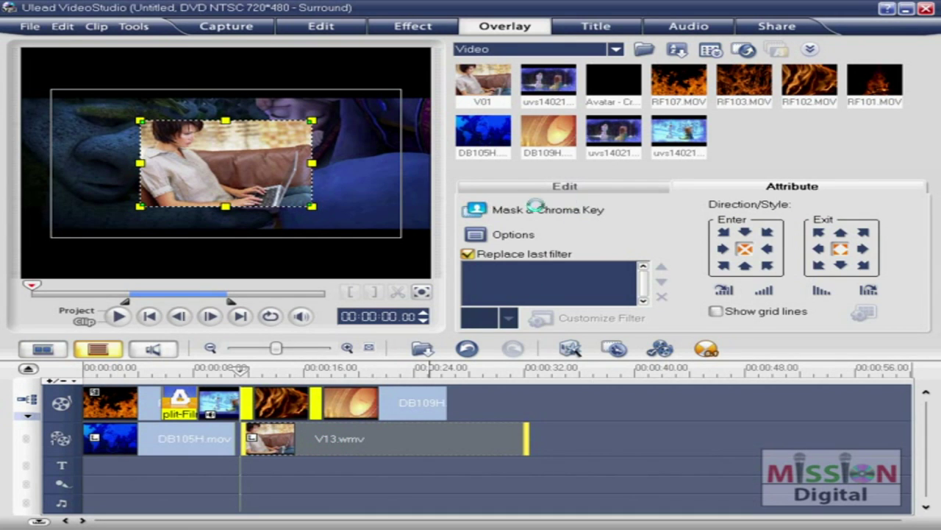
left_click(568, 210)
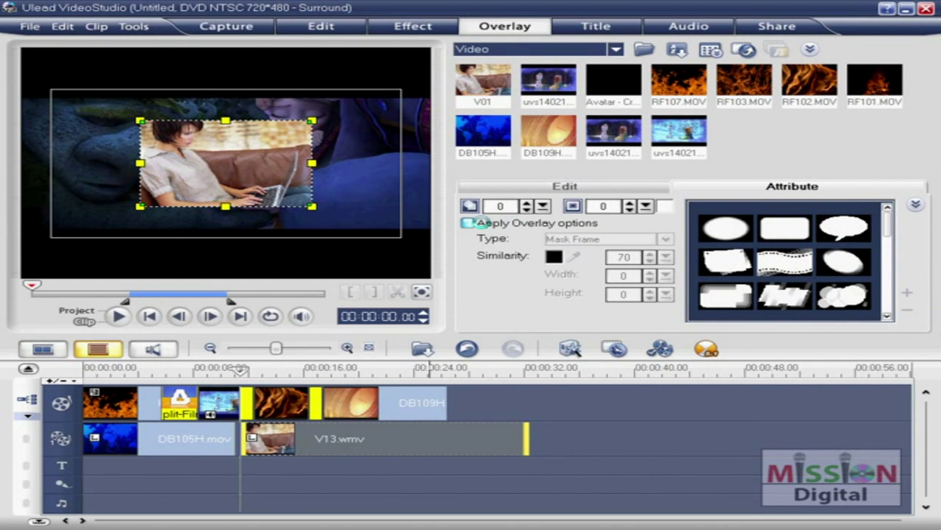
left_click(504, 223)
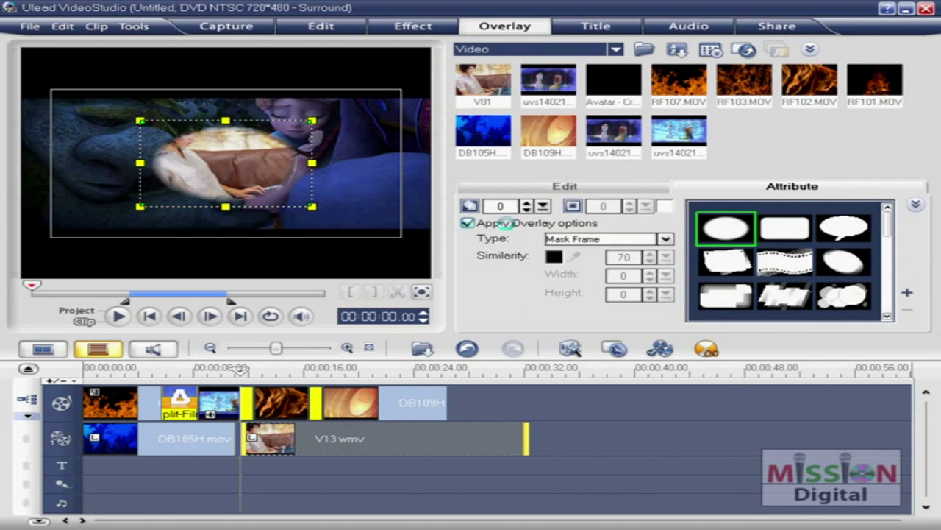
left_click(634, 239)
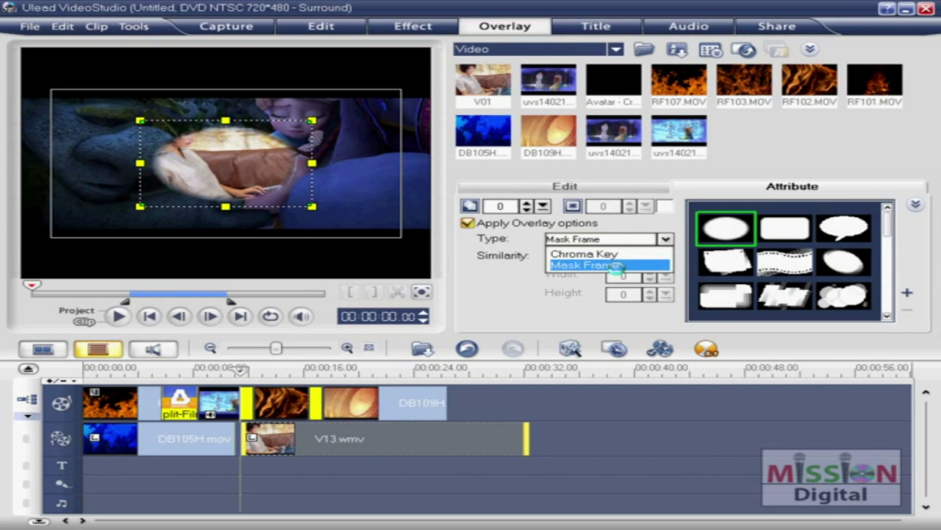
left_click(615, 266)
Step: Try several mask shapes on the V13.wmv overlay, settle on the double-heart mask, and shift the overlay slightly in the preview
mouse_move(884, 225)
left_mouse_down()
mouse_move(886, 301)
mouse_move(888, 213)
left_mouse_up()
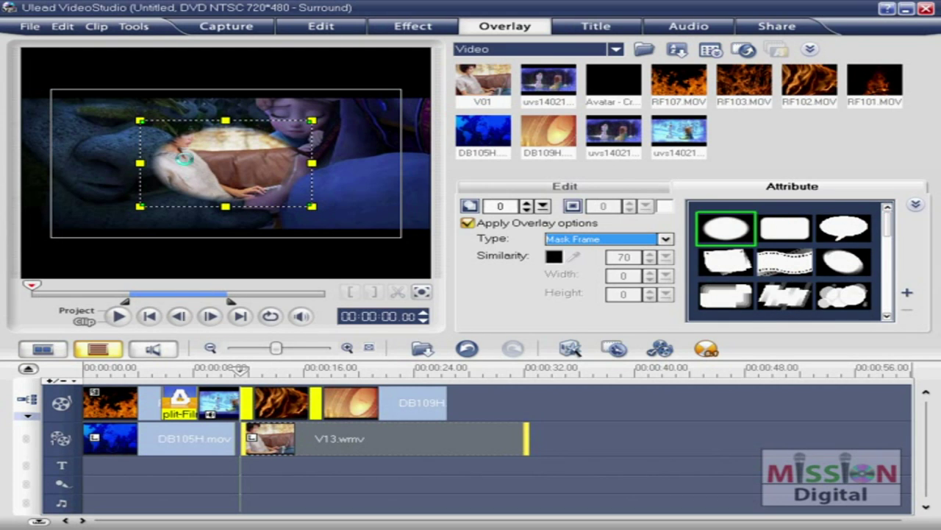
left_click(855, 234)
left_click(842, 260)
left_click(852, 294)
left_click_drag(886, 230, 888, 307)
left_click(725, 261)
mouse_move(221, 153)
left_mouse_down()
mouse_move(204, 155)
mouse_move(221, 154)
left_mouse_up()
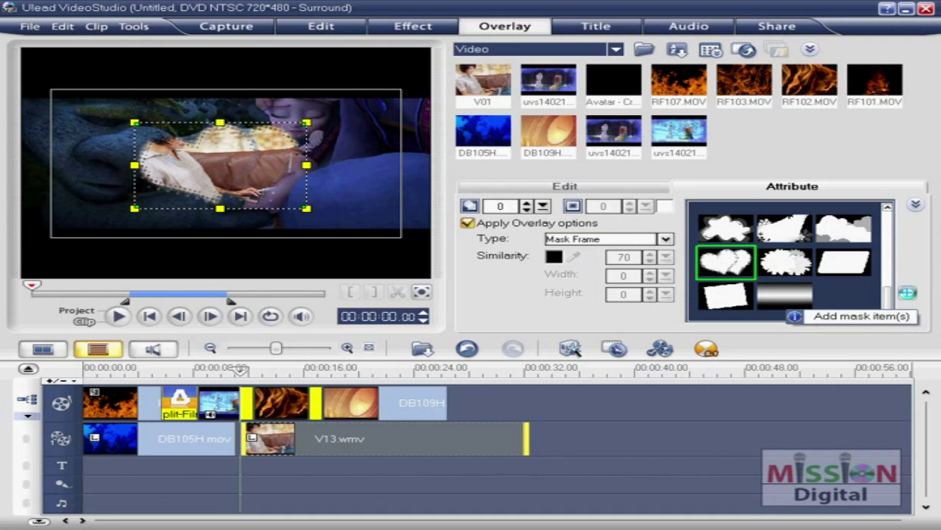
Step: Browse the title presets and add the KIDS PARTY! title to the start of the Title Track
left_click(595, 25)
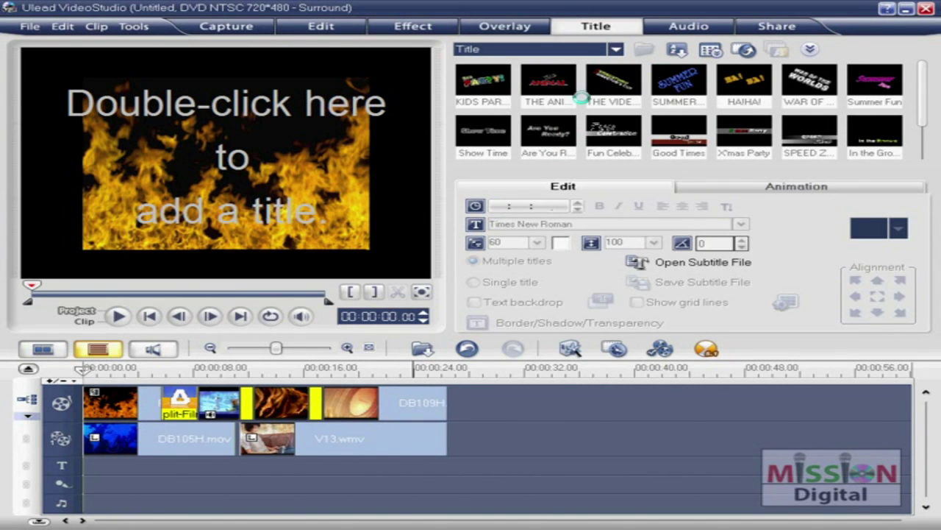
left_click_drag(920, 80, 919, 98)
scroll(926, 131, "up", 1)
left_click_drag(491, 77, 99, 473)
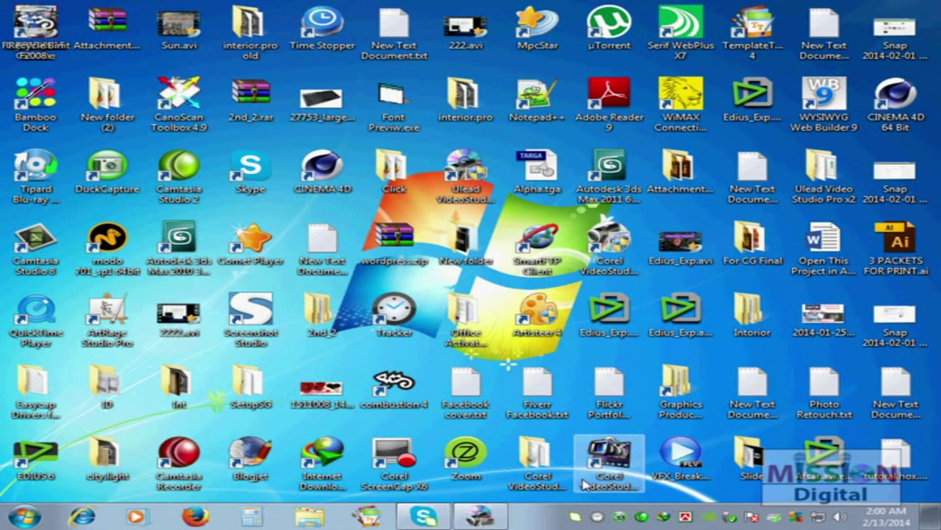
left_click(905, 8)
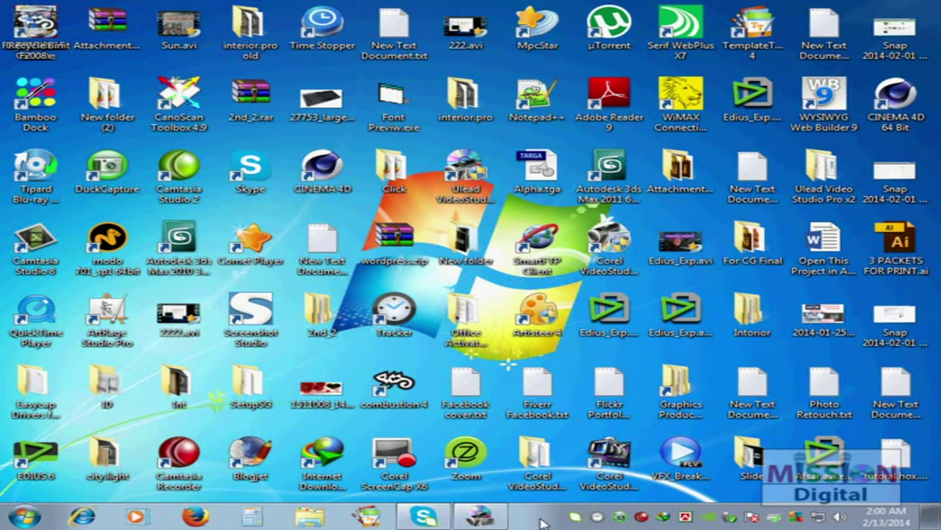
left_click(480, 516)
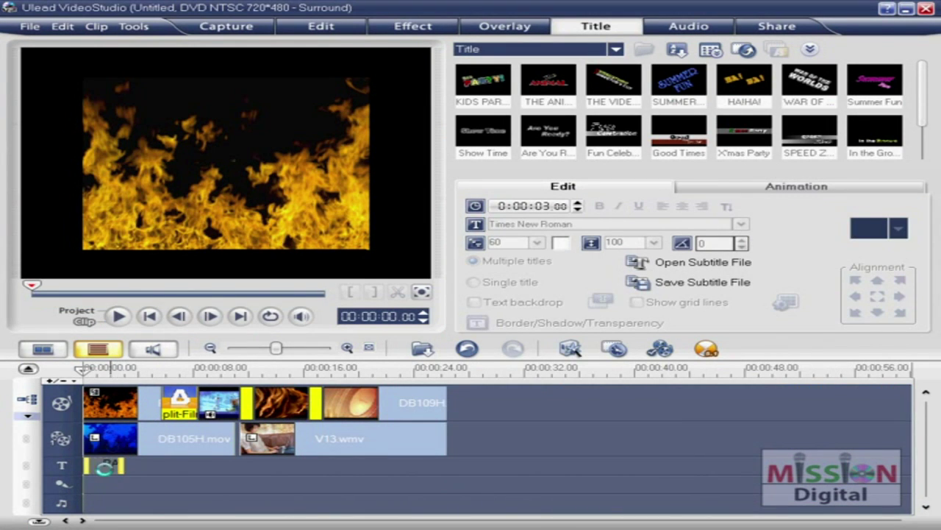
Step: Extend the KIDS PARTY! title clip to a duration of 0:00:05.23 and play the project to preview its animation
left_click_drag(119, 465, 197, 466)
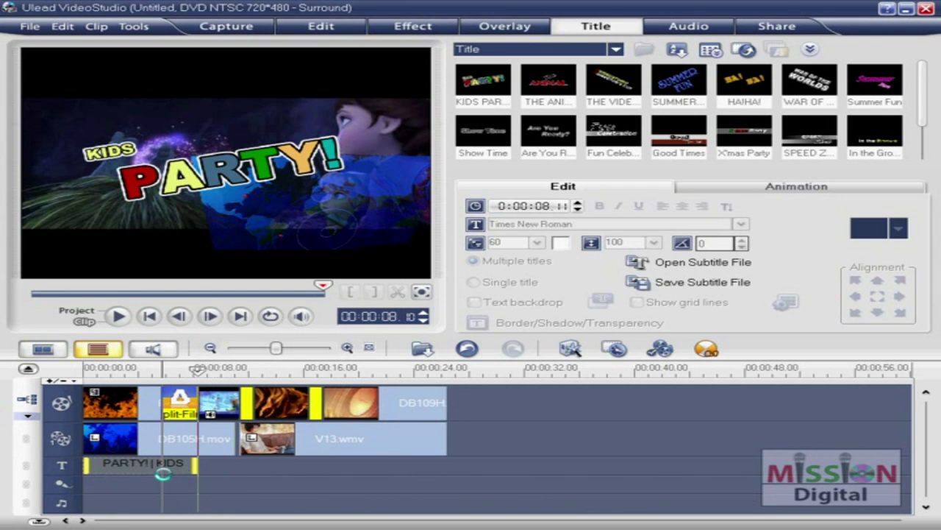
left_click_drag(162, 473, 161, 471)
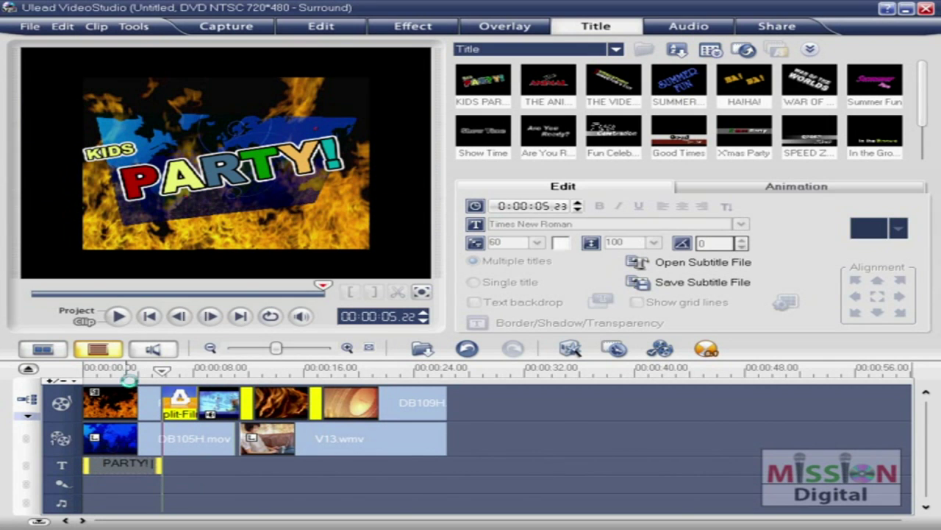
mouse_move(120, 368)
left_mouse_down()
mouse_move(96, 367)
mouse_move(114, 367)
left_mouse_up()
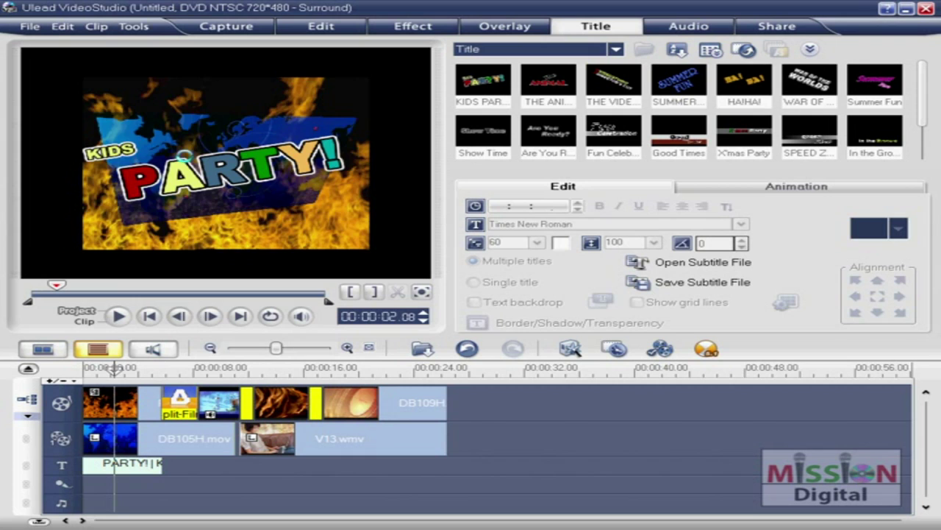
left_click(116, 314)
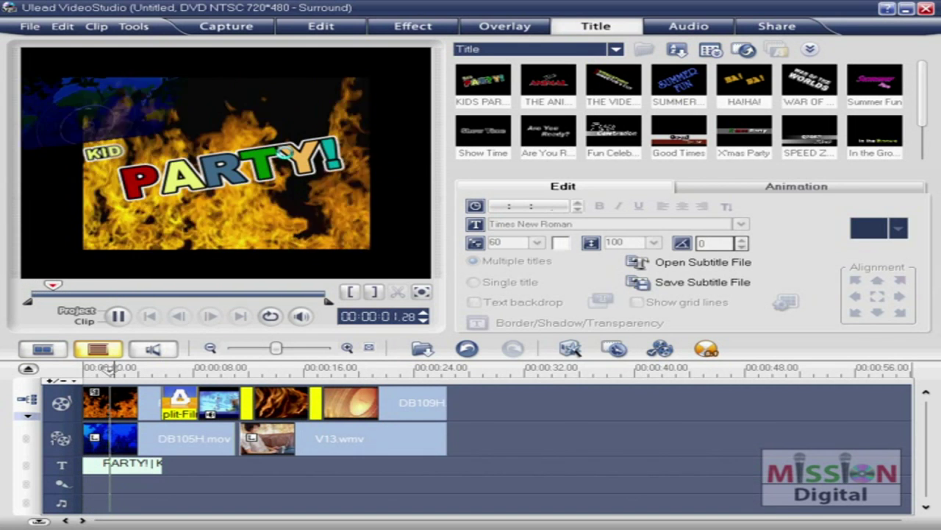
left_click(117, 315)
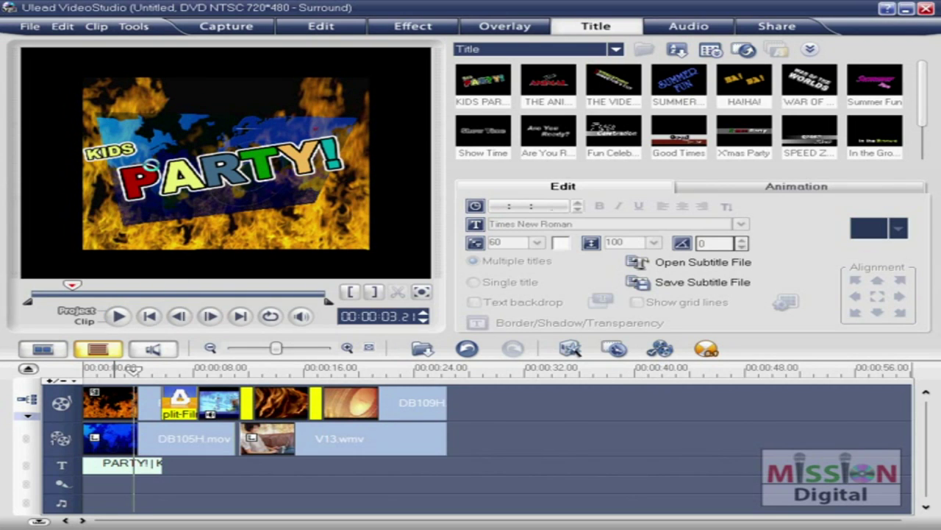
Step: Open the title for editing, set the KIDS text's font to Arial Narrow, and underline it
left_click(140, 465)
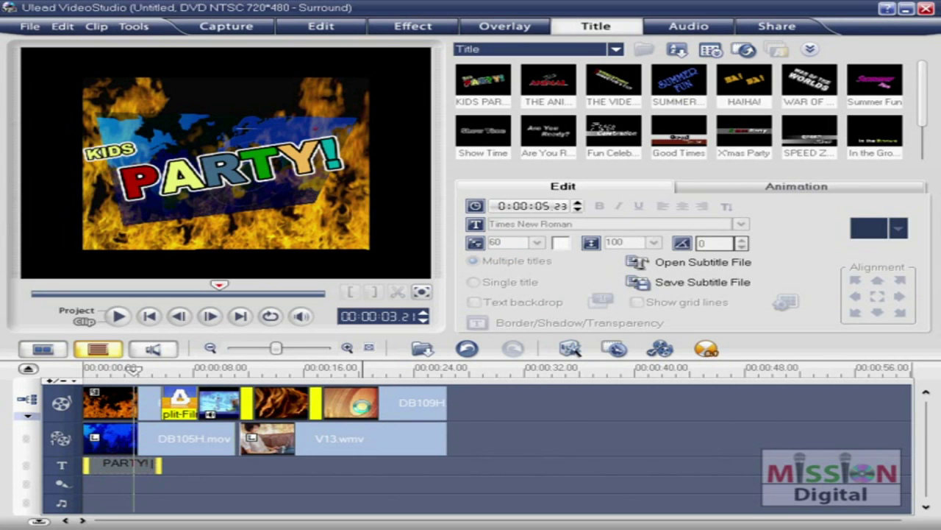
double_click(133, 466)
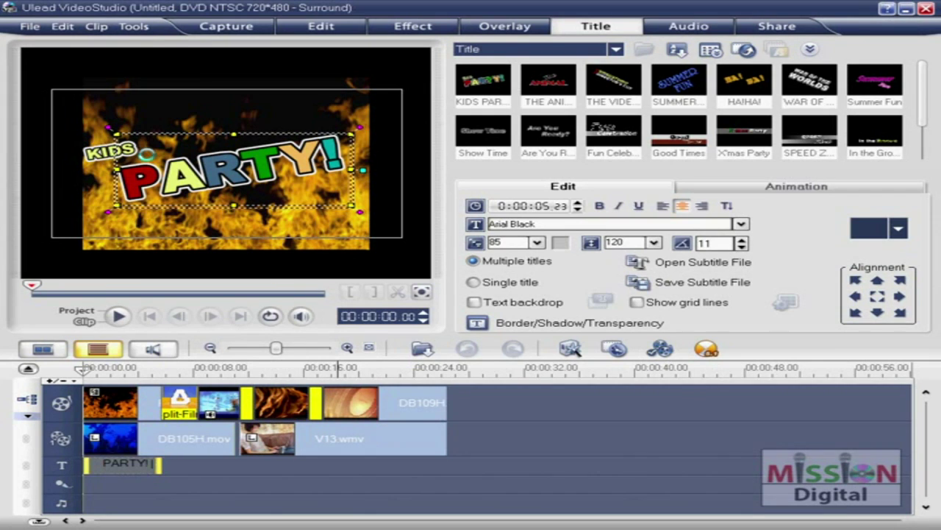
left_click(99, 153)
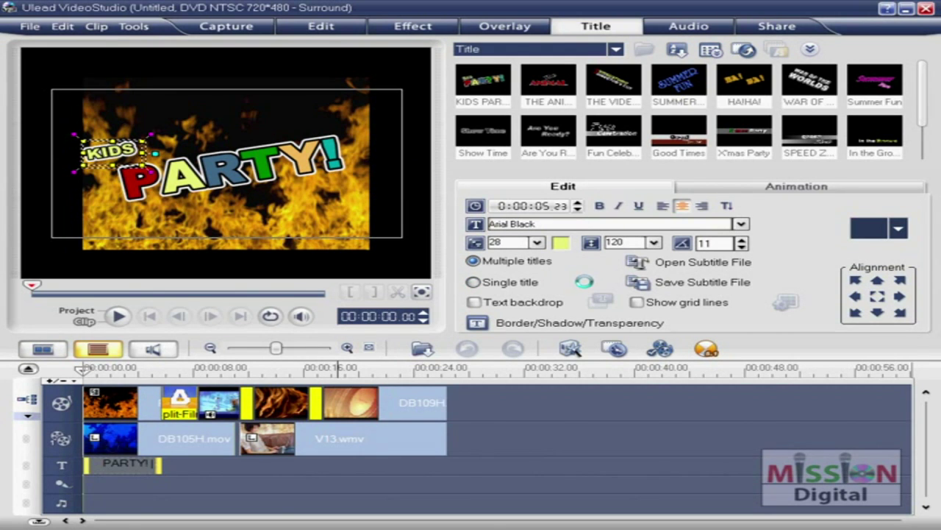
left_click(561, 223)
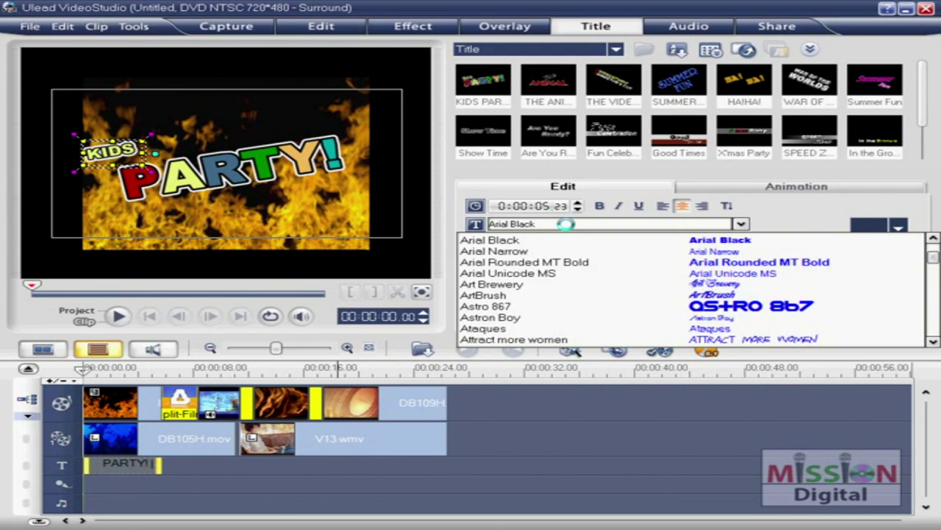
left_click(500, 251)
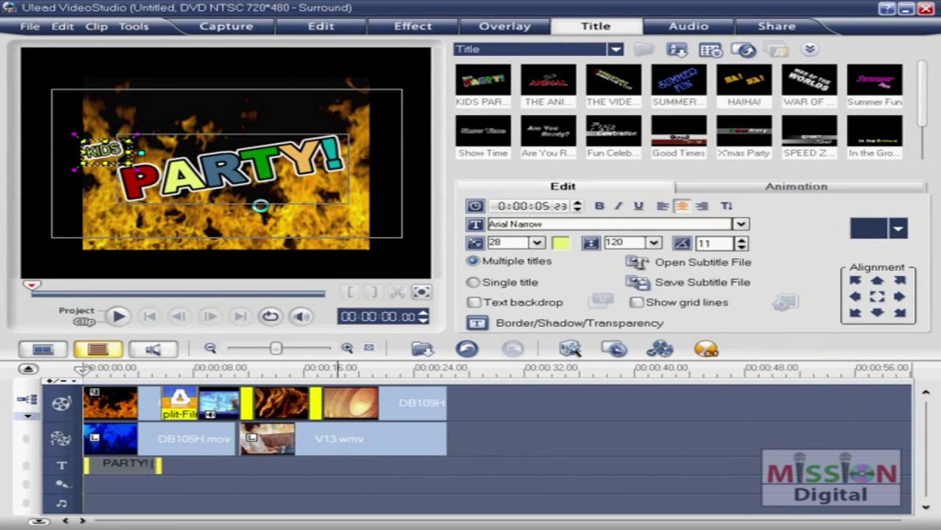
left_click(637, 206)
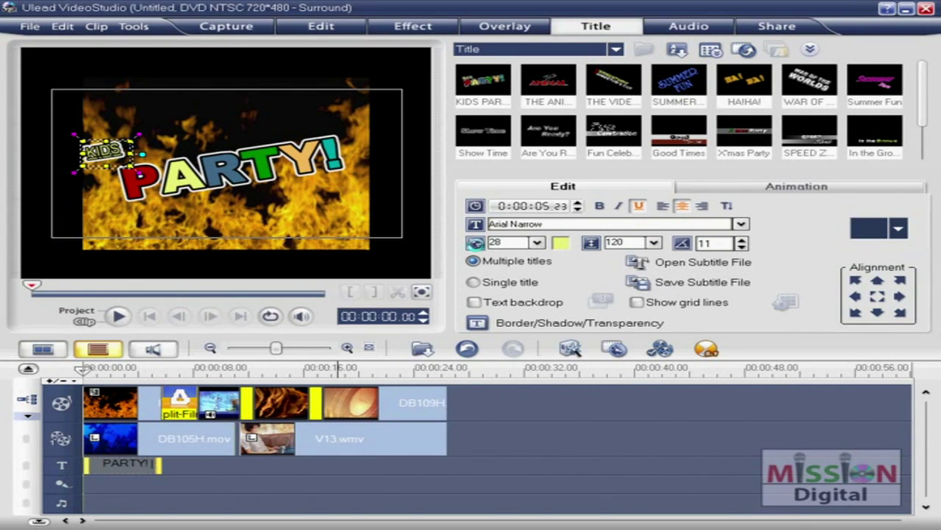
Step: Set the KIDS text's font size to 30 and its color to green
left_click(534, 241)
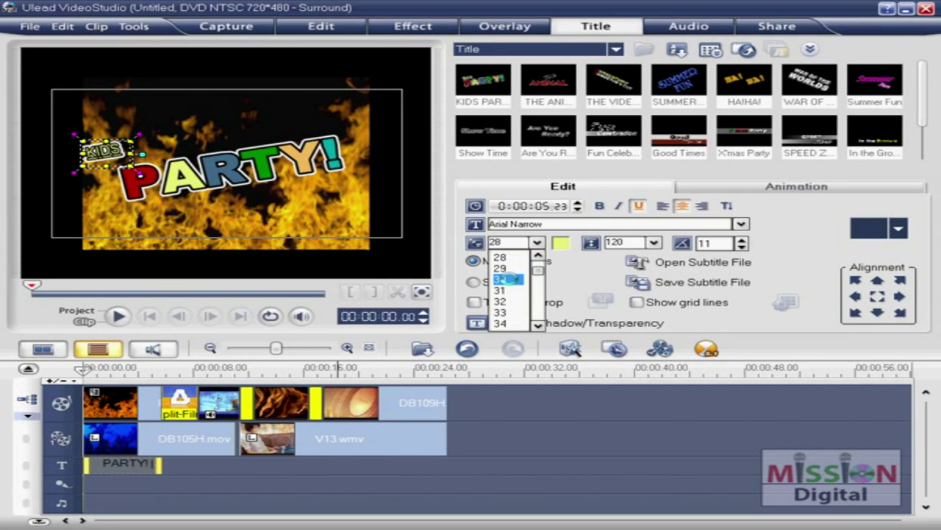
left_click(508, 280)
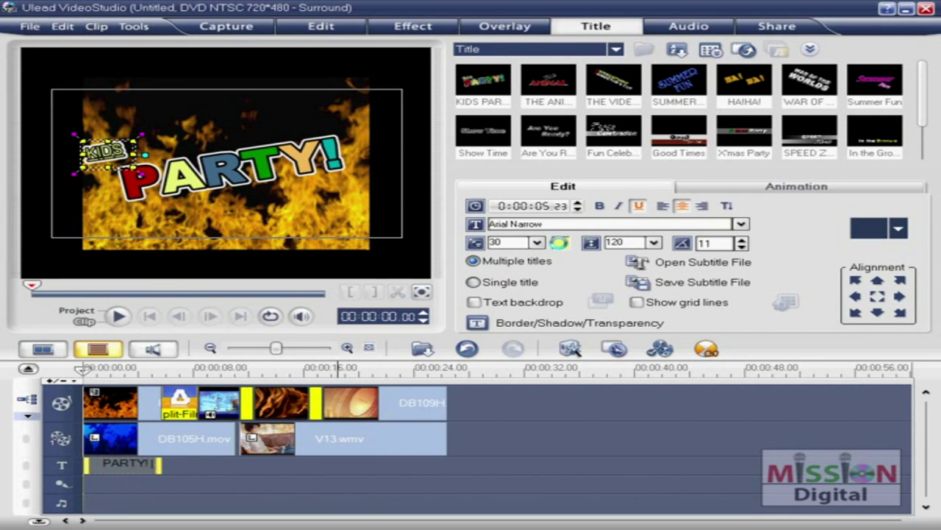
left_click(560, 243)
left_click(612, 274)
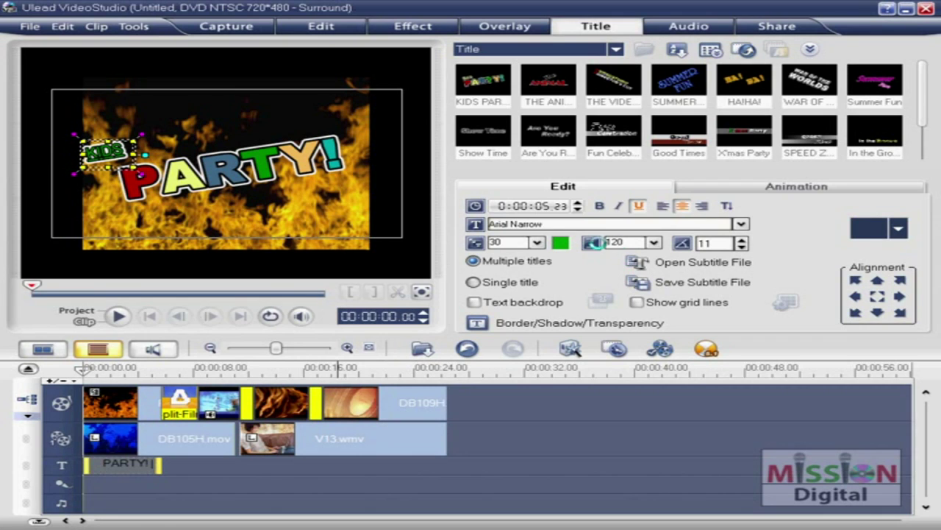
Step: Set the KIDS text's line spacing to 100 and its rotation angle to 32
left_click(654, 242)
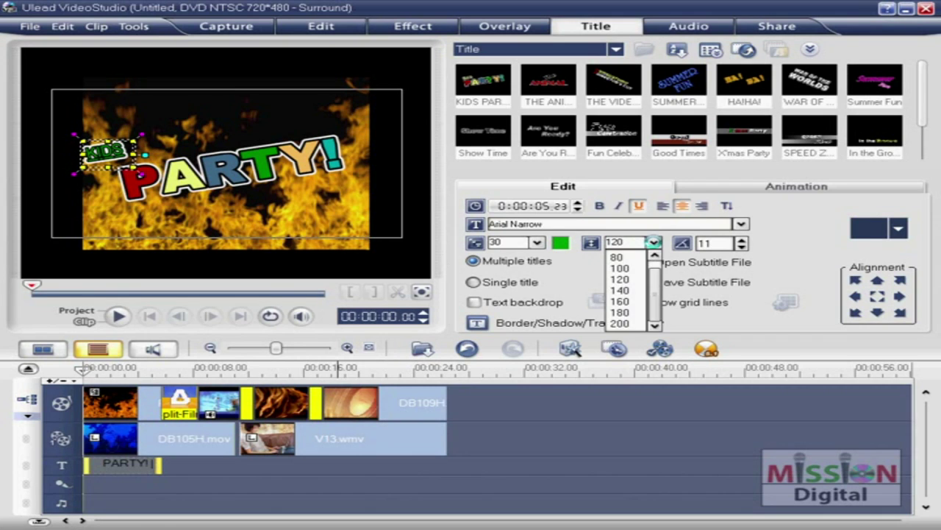
left_click(620, 268)
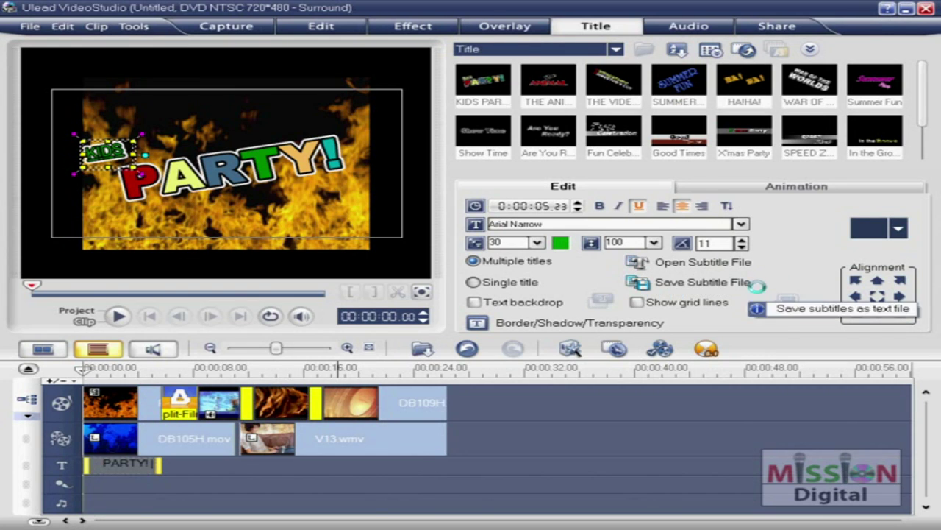
left_click(740, 239)
left_click(741, 239)
left_click(740, 239)
left_click(741, 239)
left_click(740, 239)
left_click(741, 239)
left_click(741, 239)
left_click(741, 239)
left_click(741, 239)
left_click(740, 239)
left_click(740, 239)
left_click(740, 239)
left_click(741, 239)
left_click(740, 239)
left_click(741, 239)
left_click(741, 239)
left_click(740, 239)
left_click(741, 239)
left_click(741, 239)
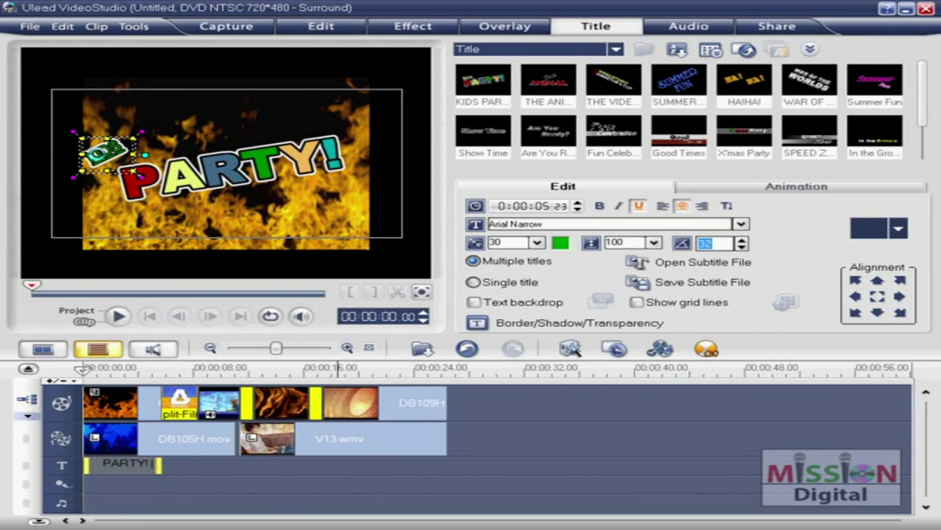
Step: Try the Single title option and a text backdrop on the KIDS text
left_click(474, 282)
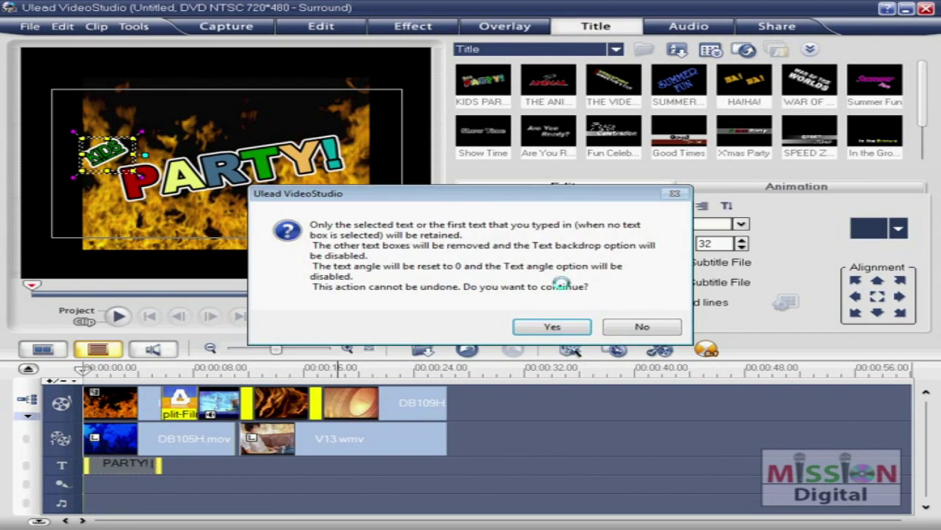
left_click(625, 324)
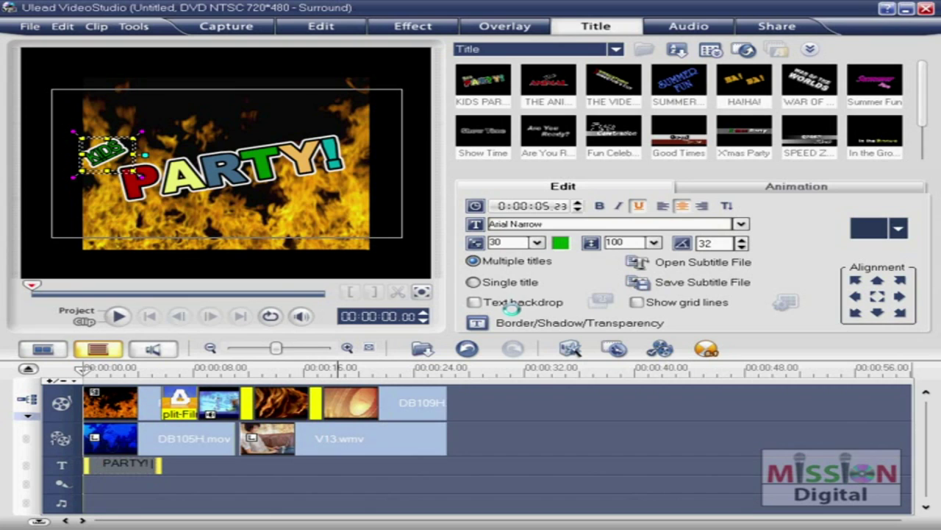
left_click(475, 302)
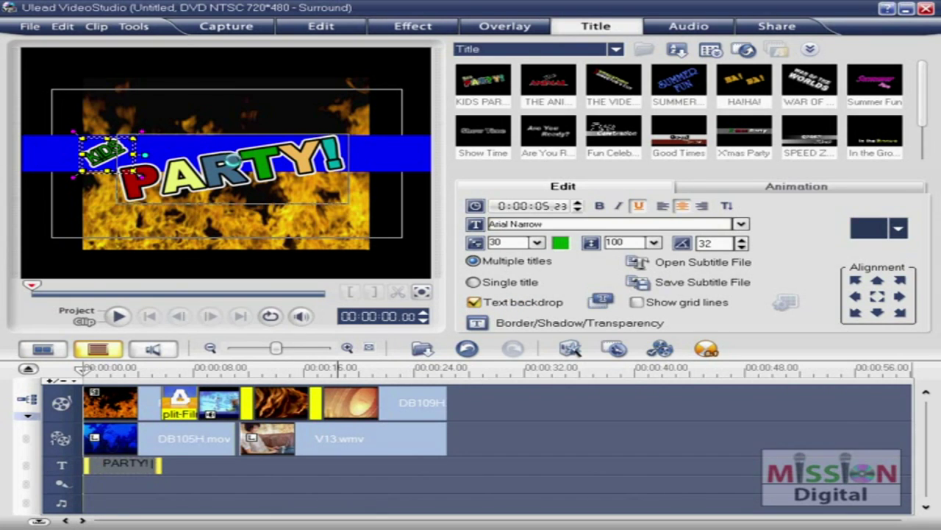
left_click(524, 302)
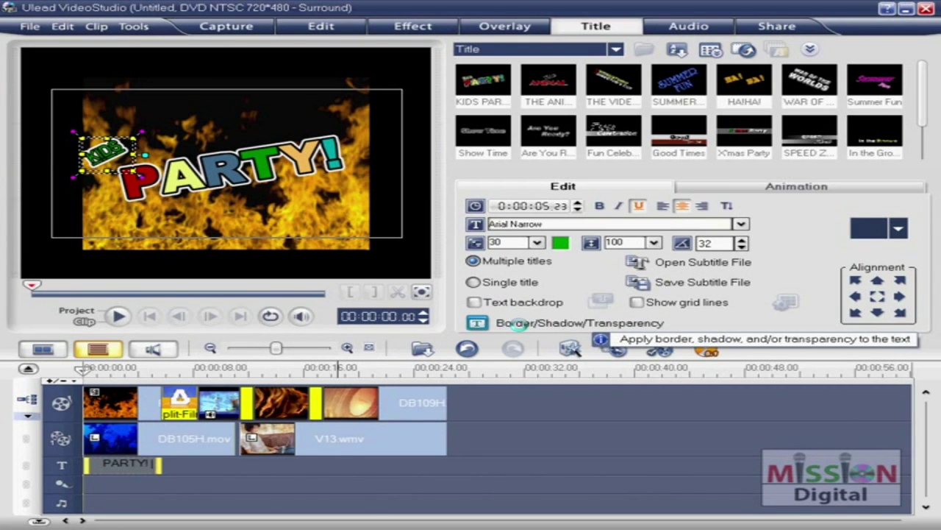
Step: Try the transparency, outer stroke border, no-shadow and glow options on the KIDS text, keeping the outer stroke border
left_click(501, 324)
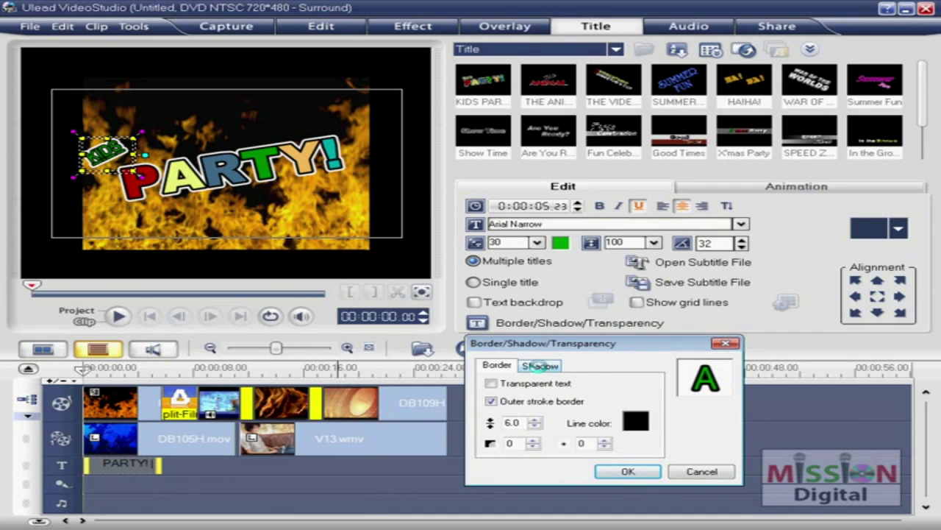
left_click(491, 383)
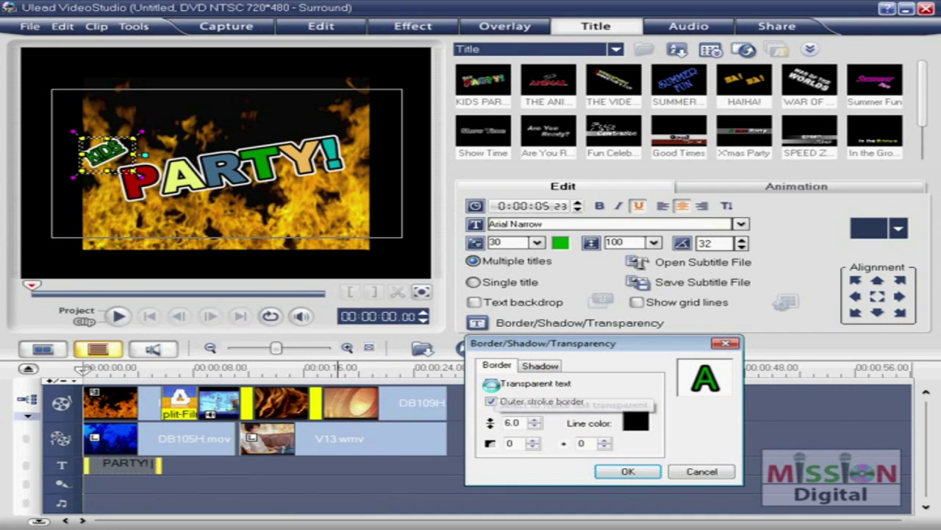
left_click(540, 365)
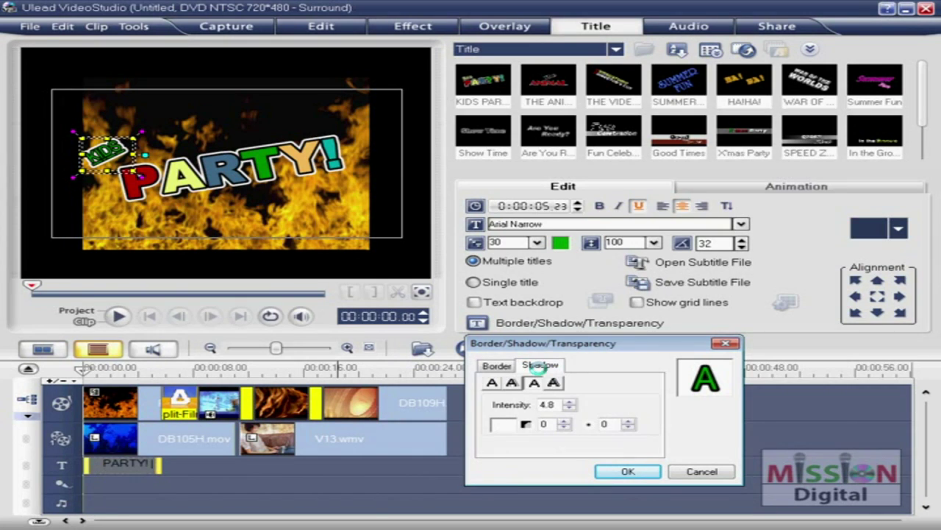
left_click(493, 382)
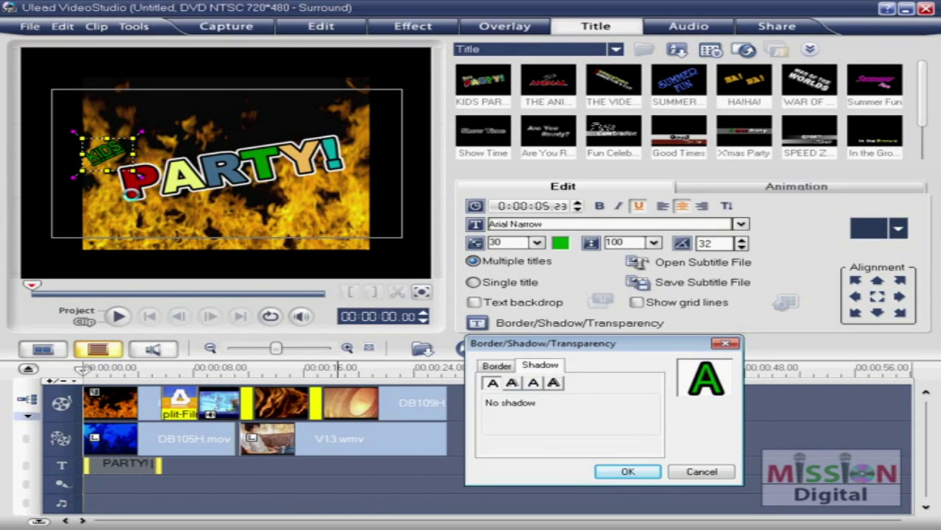
left_click(534, 382)
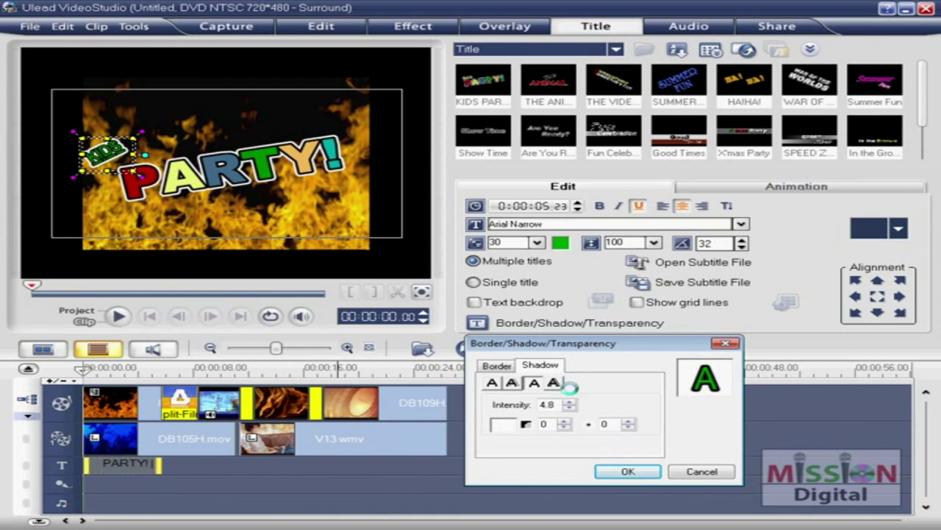
left_click(496, 366)
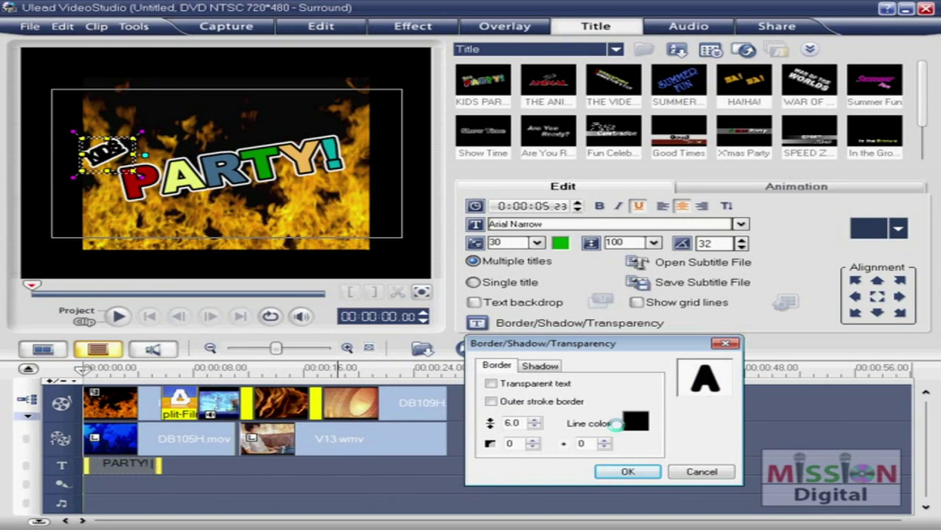
left_click(526, 401)
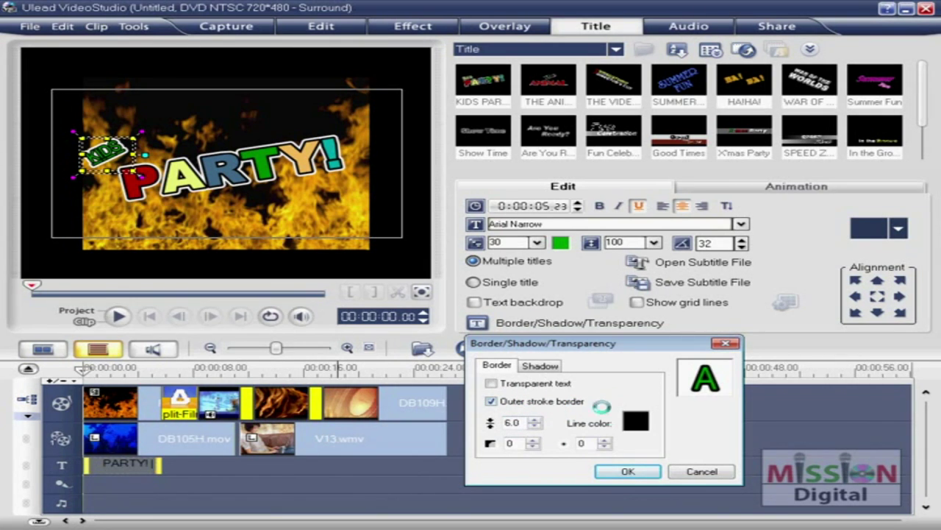
left_click(628, 472)
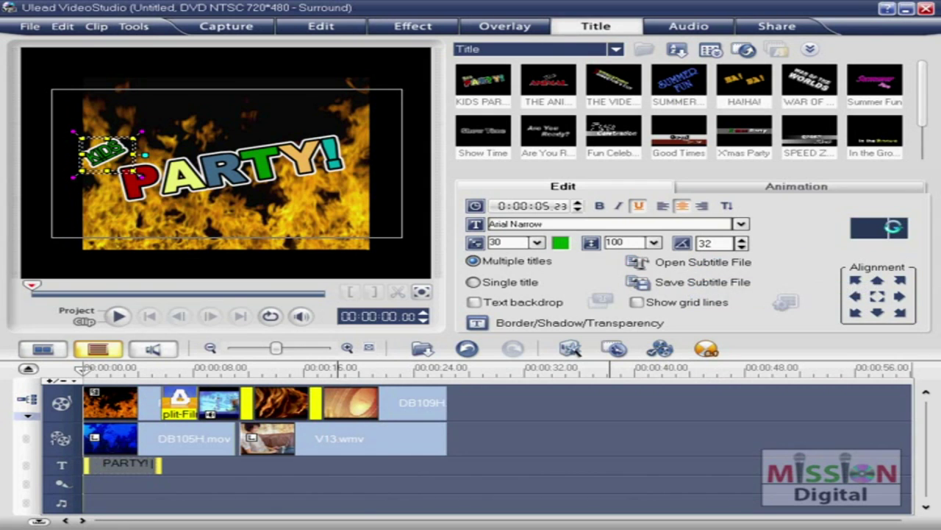
Step: Try several preset text styles on the KIDS text, apply the cream Times New Roman one, and check the grid lines option
left_click(898, 228)
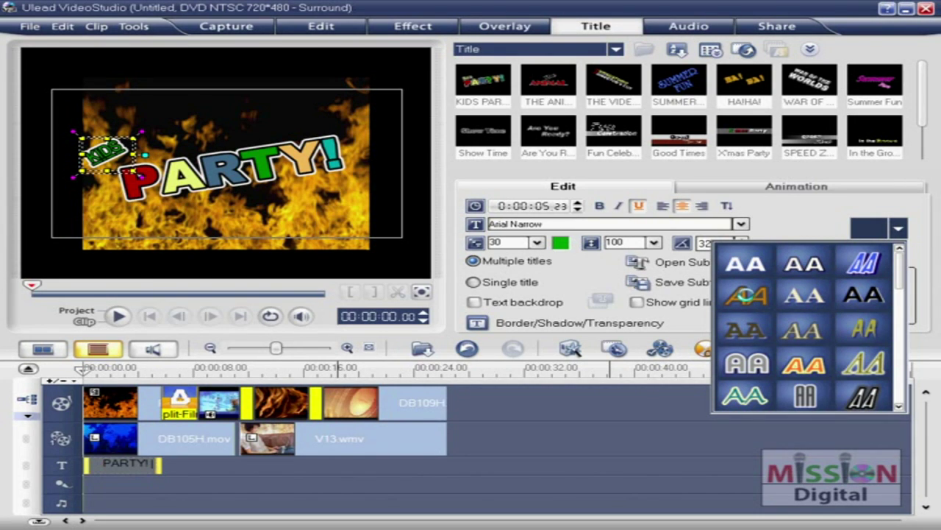
left_click(745, 295)
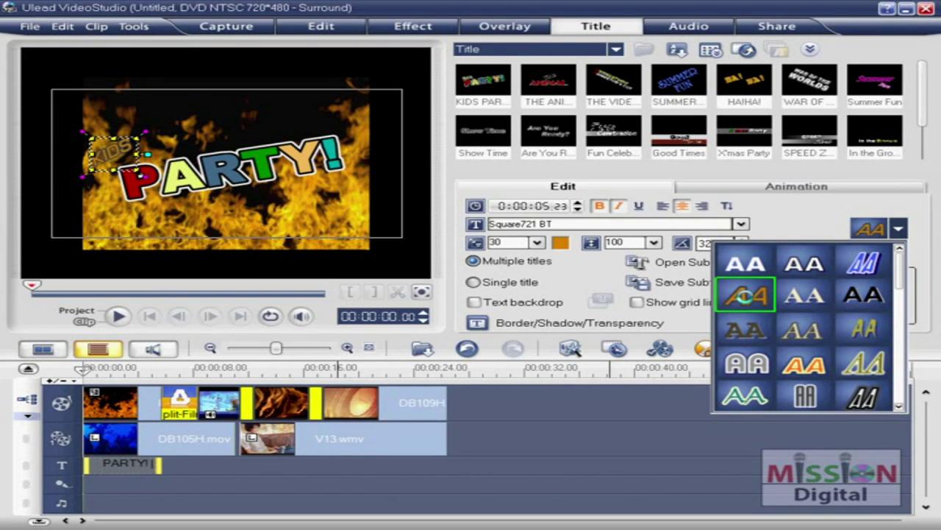
left_click(795, 263)
left_click(796, 294)
left_click(853, 263)
left_click(818, 287)
left_click(826, 206)
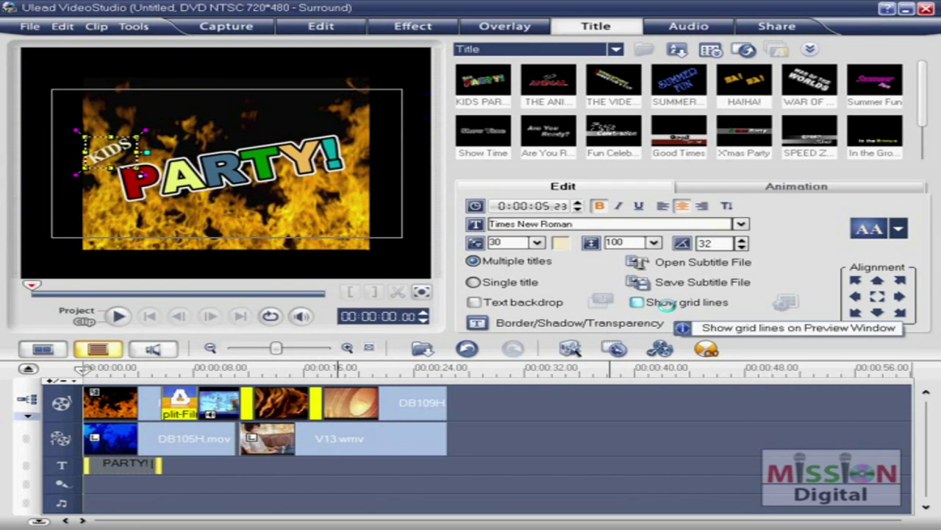
left_click(637, 302)
left_click(662, 303)
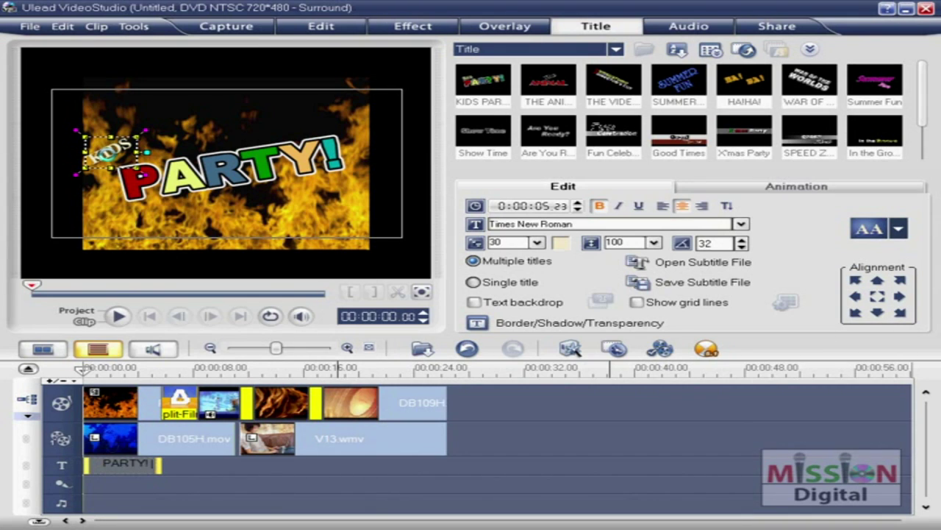
Step: Replace the KIDS text with "Tutorial"
key("ctrl+z")
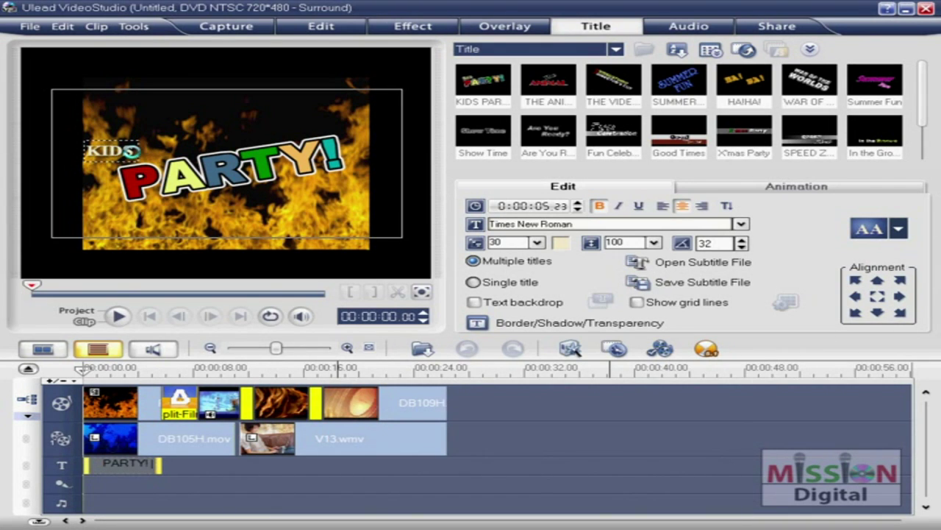
left_click_drag(131, 151, 85, 151)
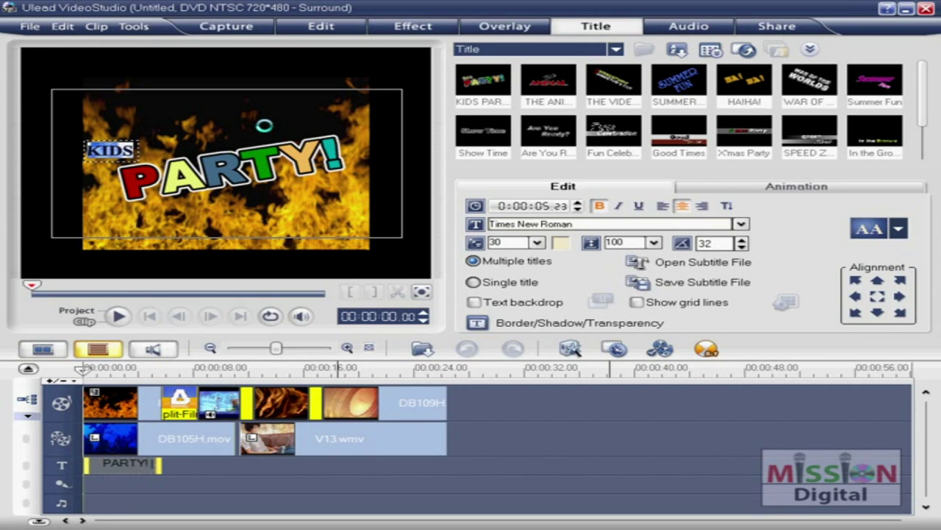
type("Tutorial")
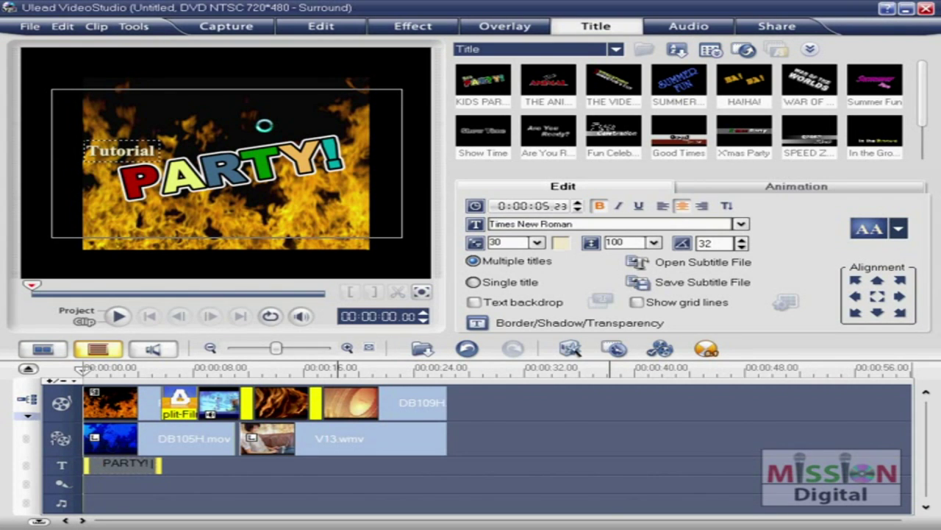
left_click(236, 168)
left_click(122, 155)
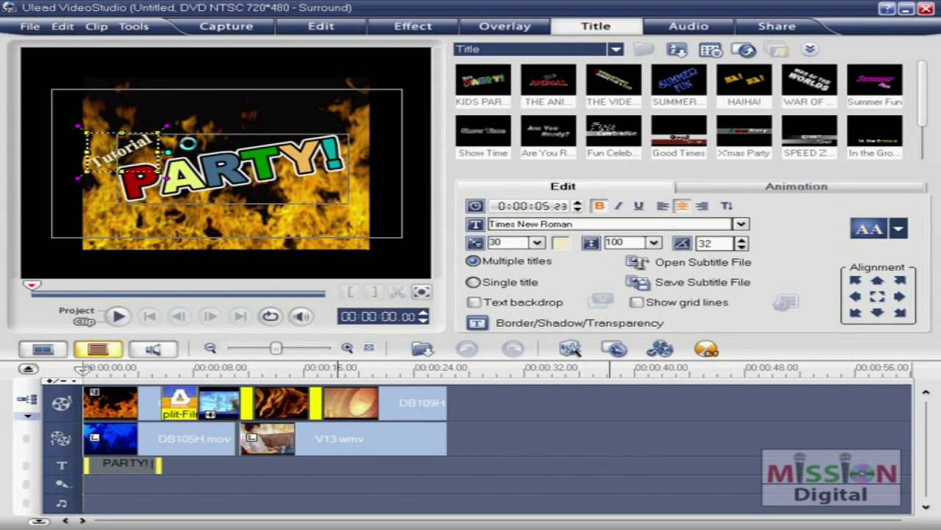
Step: Replace the PARTY! text with "Ulead"
left_click(218, 170)
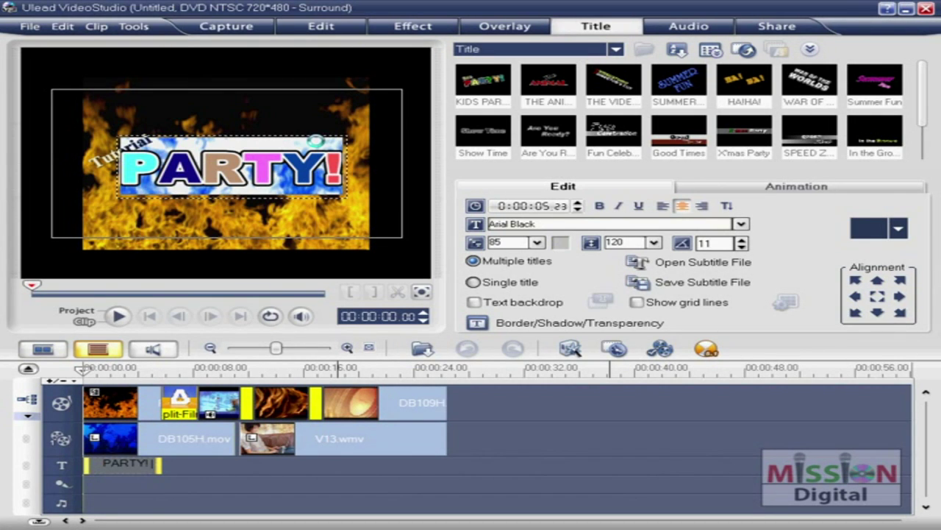
type("Ulead")
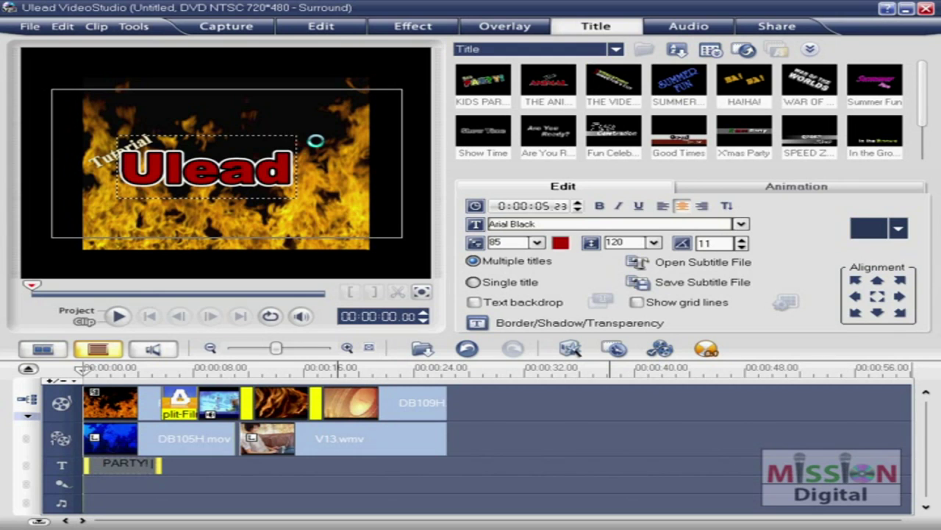
left_click_drag(315, 141, 311, 134)
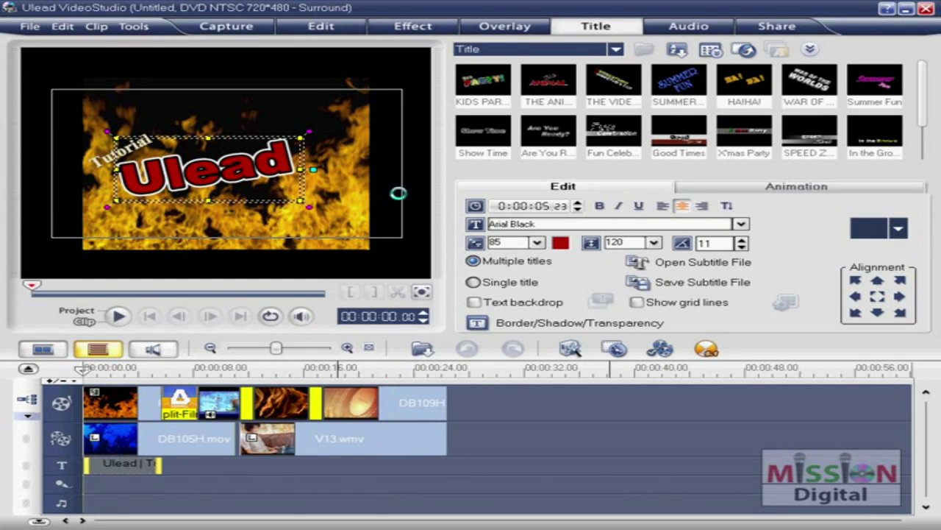
Step: Enlarge the Ulead text to font size 96 with a rotation angle of 4, and shift it slightly in the preview
mouse_move(309, 207)
left_mouse_down()
mouse_move(304, 226)
mouse_move(311, 219)
left_mouse_up()
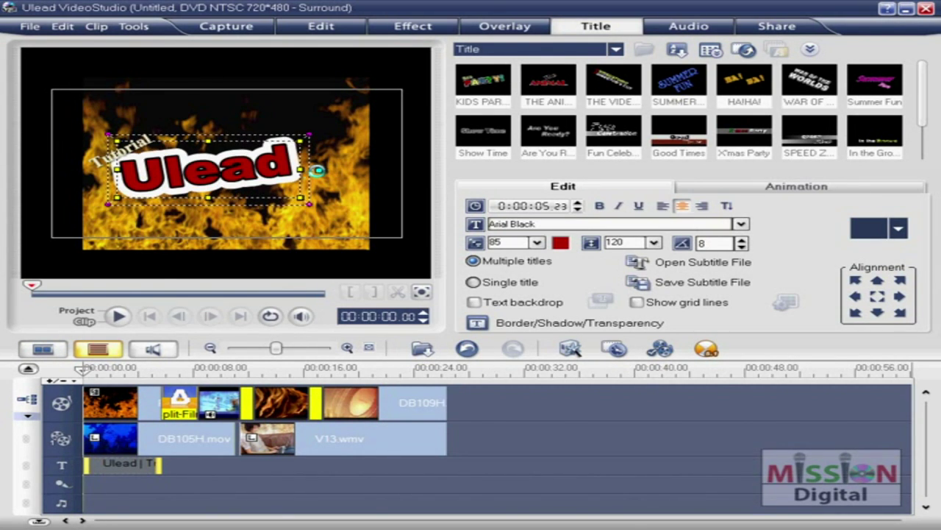
mouse_move(300, 169)
left_mouse_down()
mouse_move(334, 168)
mouse_move(309, 163)
left_mouse_up()
mouse_move(332, 125)
left_mouse_down()
mouse_move(327, 104)
mouse_move(331, 134)
left_mouse_up()
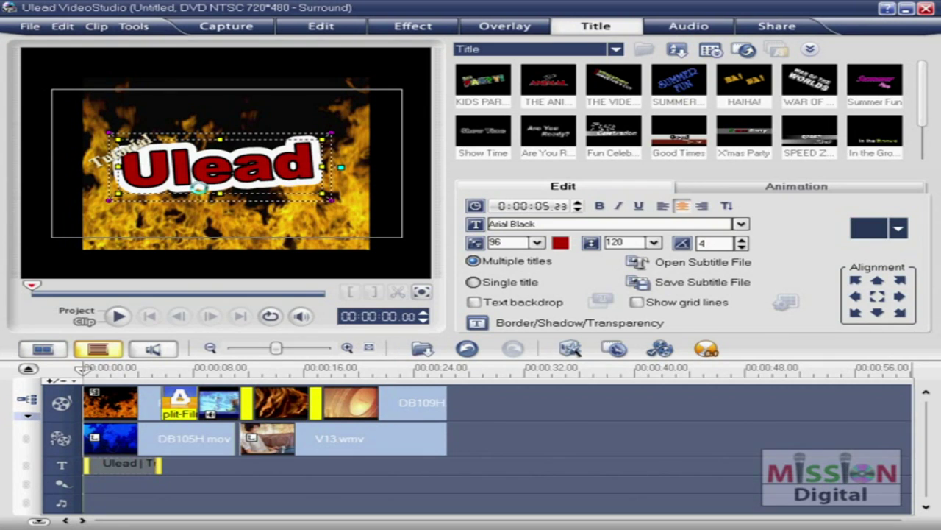
left_click(189, 168)
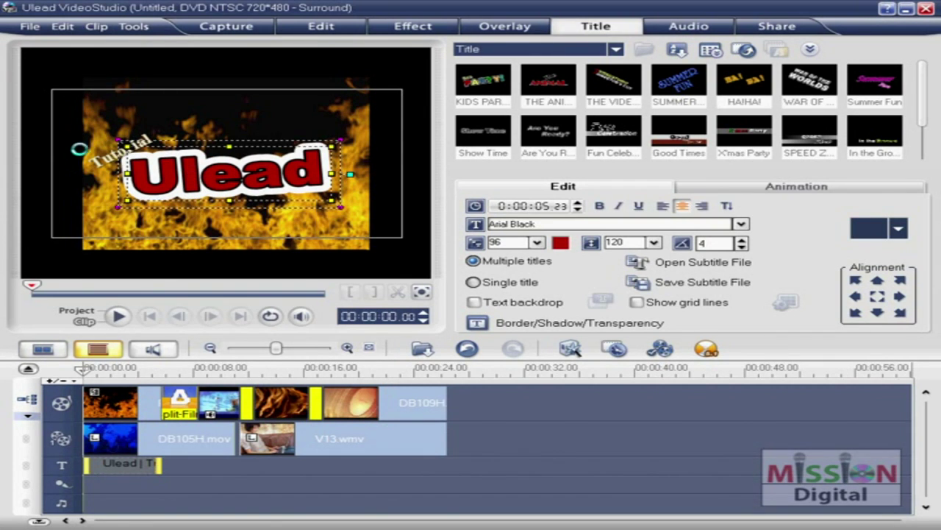
Step: Try the Swing animation on the Tutorial text and set its animation type to Fly
left_click(94, 155)
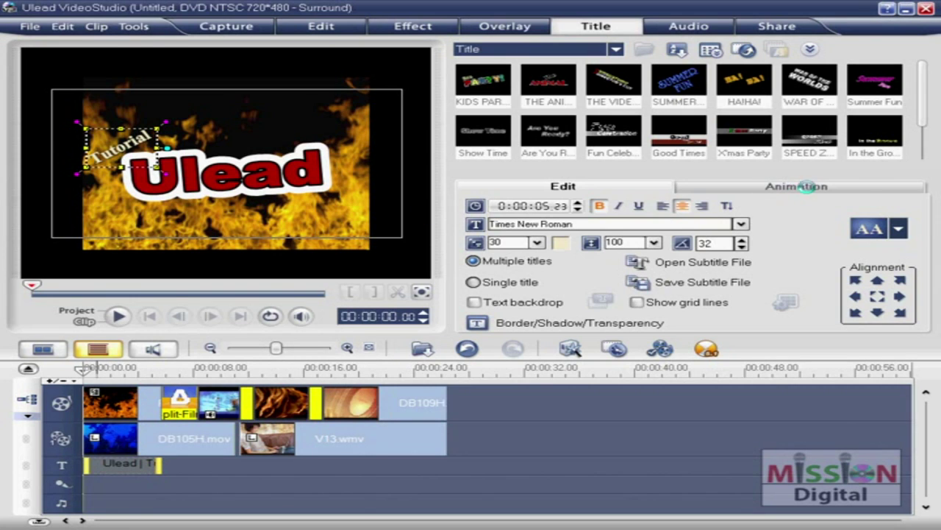
left_click(807, 187)
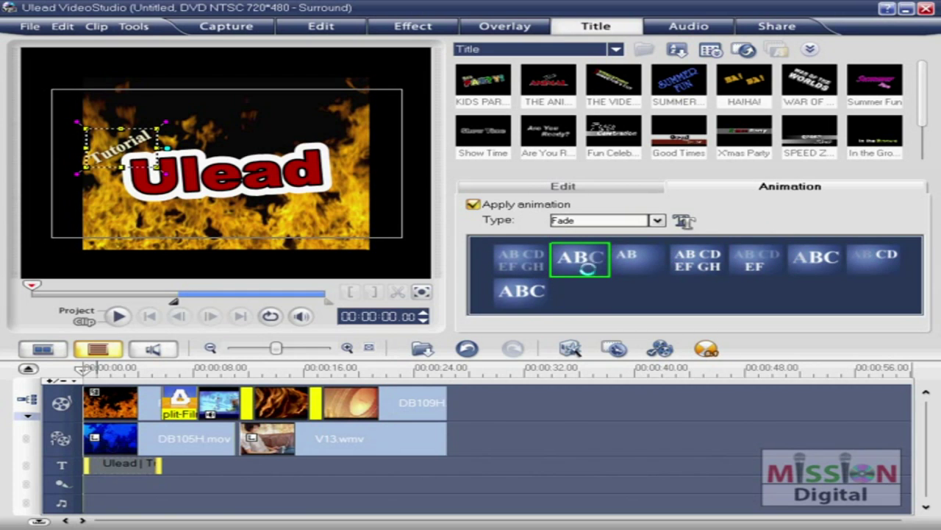
left_click(658, 220)
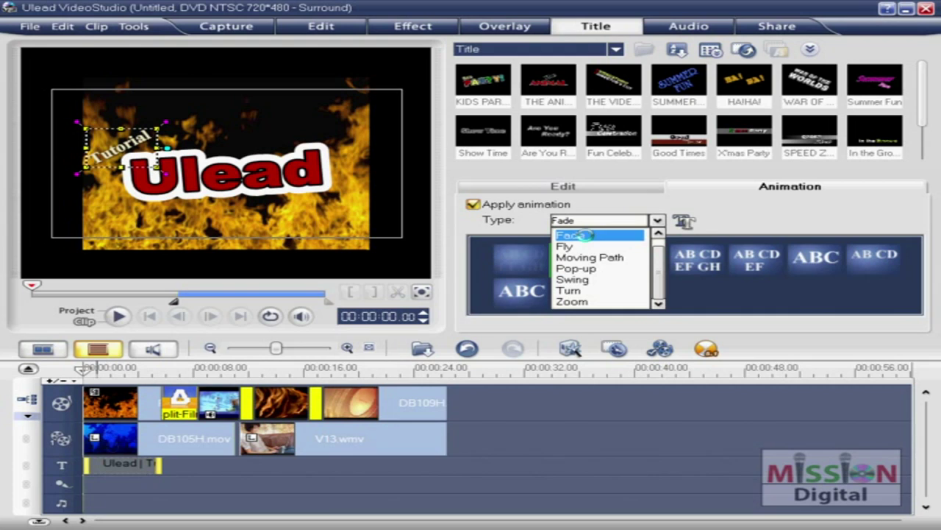
left_click(599, 280)
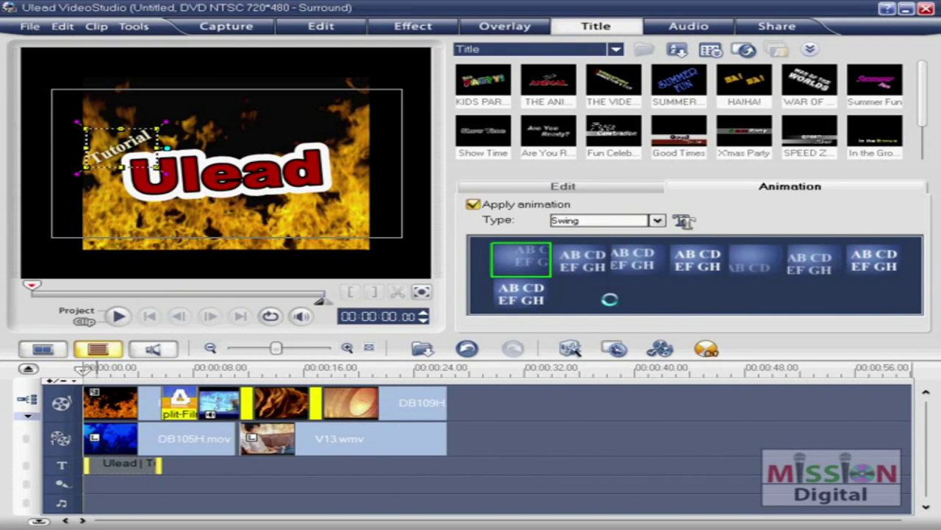
left_click(644, 219)
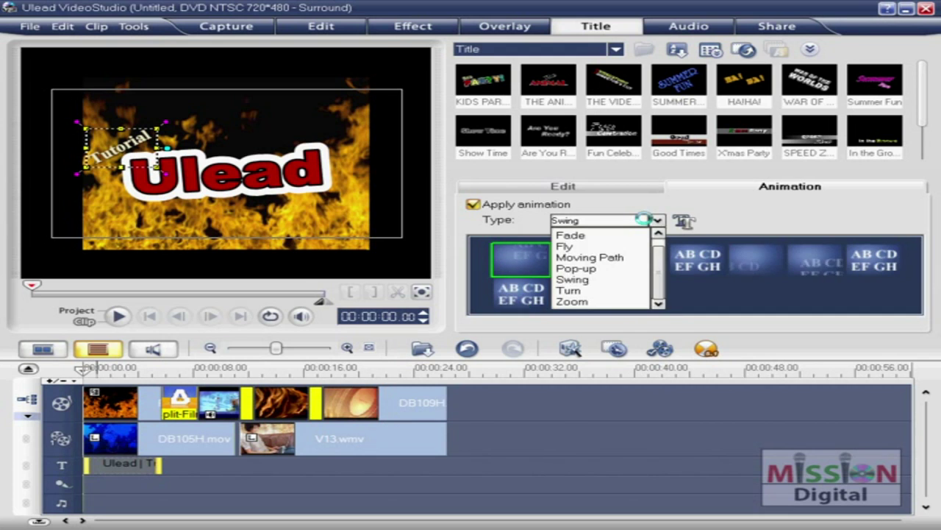
left_click(570, 246)
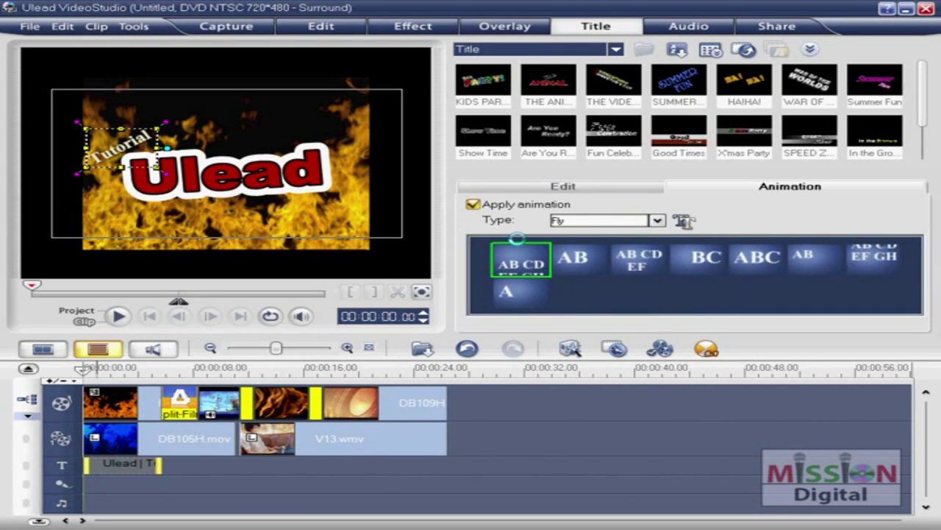
Step: Set the Ulead text's animation type to Fly and open its animation attribute customization
left_click(127, 467)
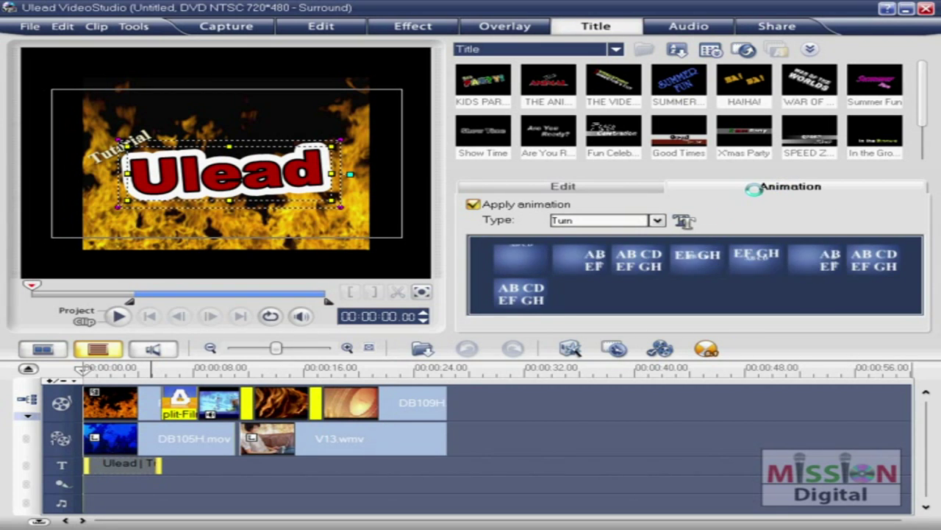
left_click(656, 219)
left_click(610, 245)
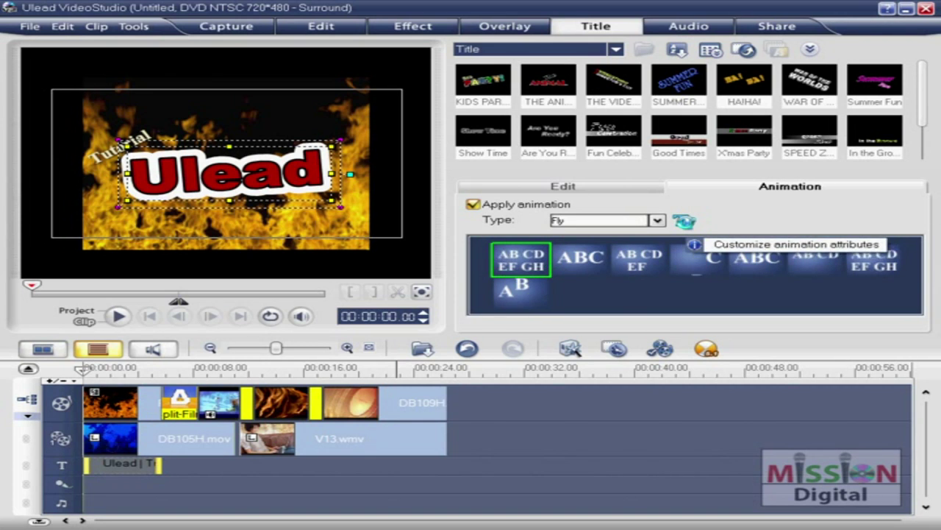
left_click(684, 220)
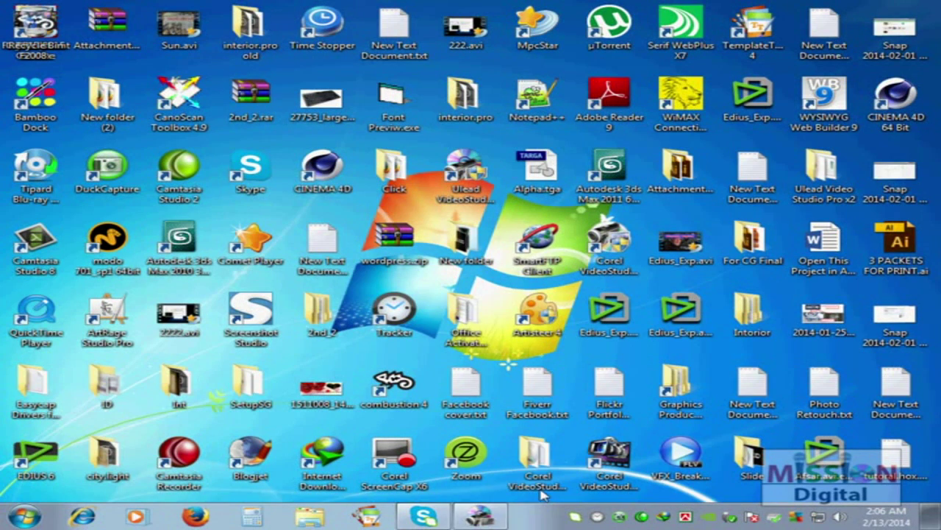
Step: Switch back to VideoStudio, preview the A01 audio clip from the library, and return its playhead to the start
left_click(479, 515)
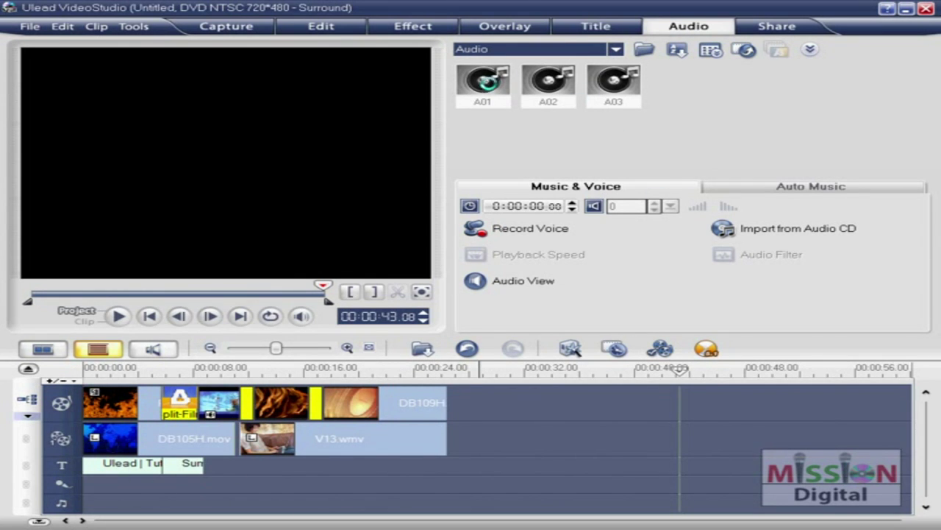
left_click(483, 83)
left_click(117, 316)
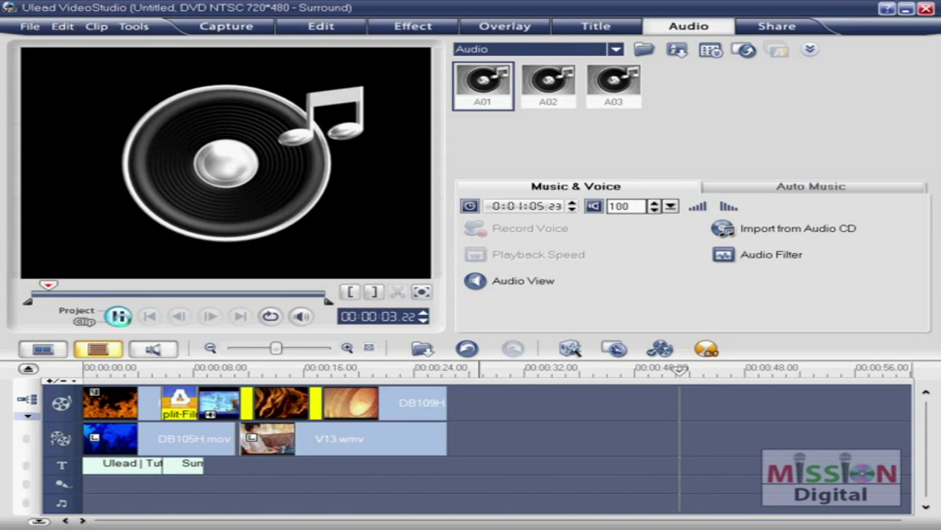
left_click(118, 315)
left_click_drag(59, 283, 10, 283)
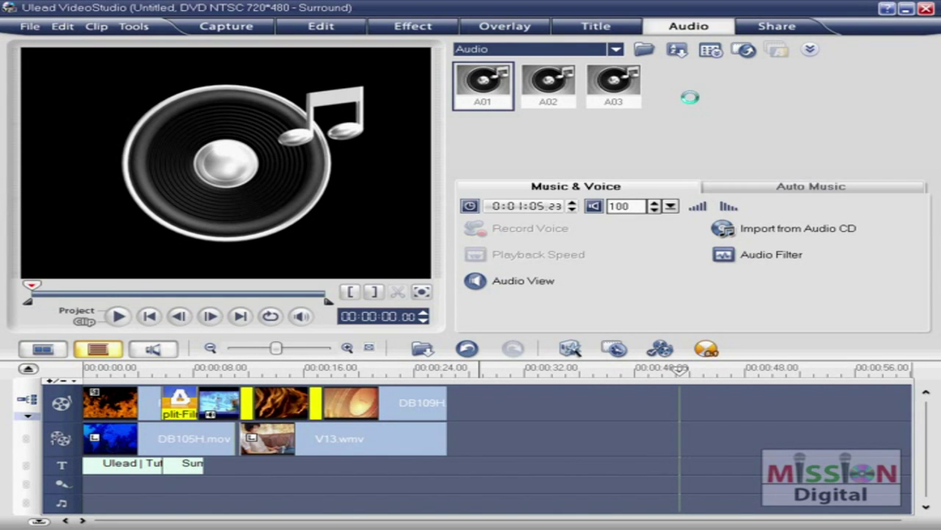
Step: Import Antonio Cobo - Medley.mp3 from the Music Europ folder into the audio library
left_click(645, 50)
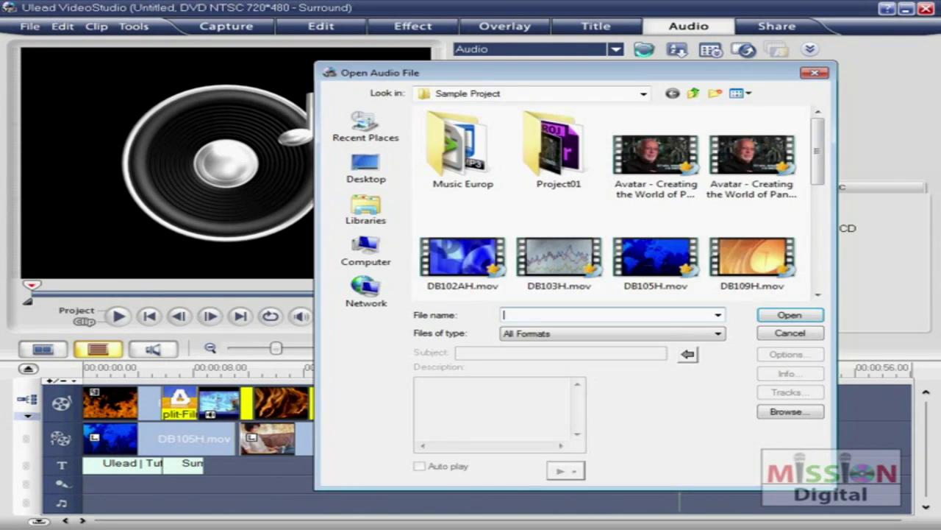
mouse_move(817, 150)
left_mouse_down()
mouse_move(817, 258)
mouse_move(817, 151)
left_mouse_up()
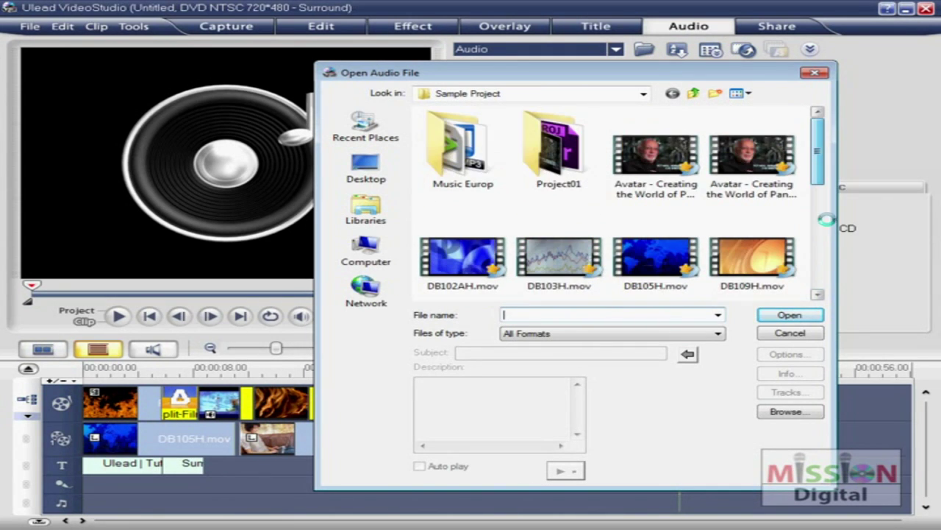
left_click(471, 137)
double_click(463, 147)
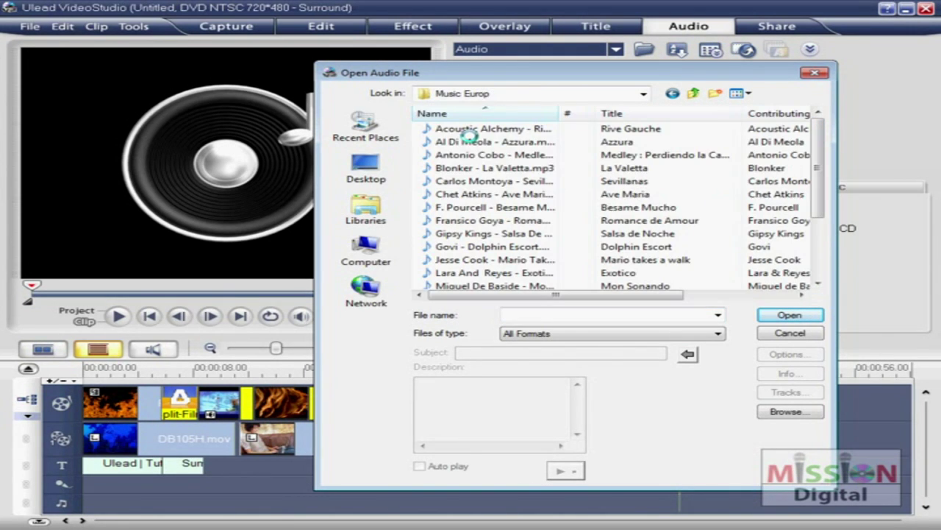
left_click(462, 155)
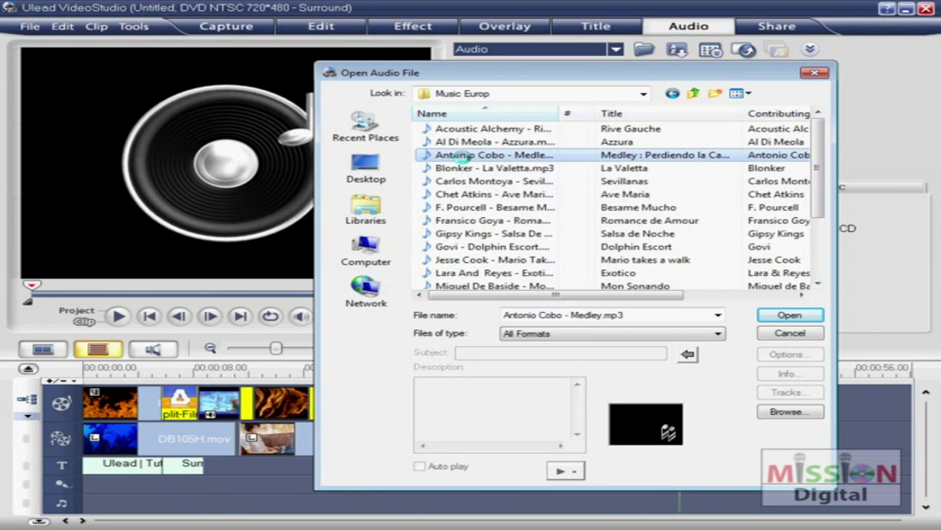
left_click(789, 315)
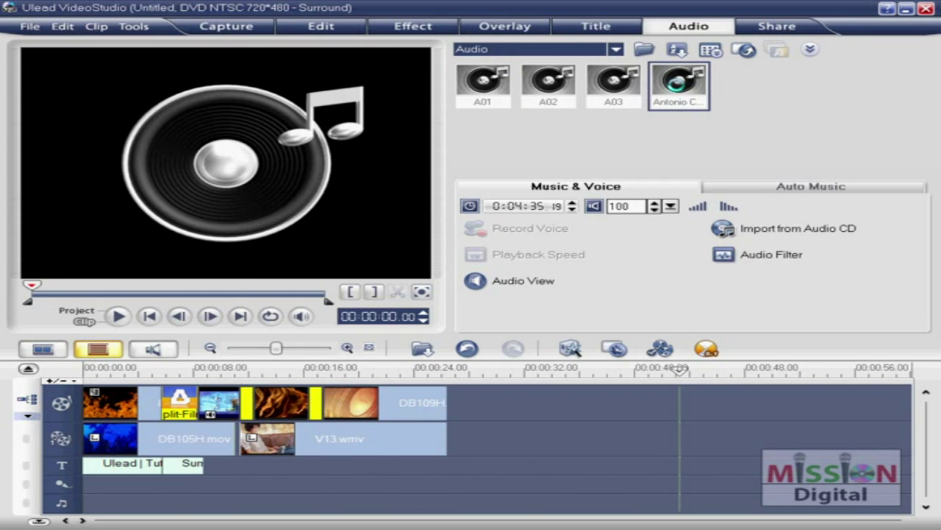
Step: Preview the imported Medley clip briefly and place it on the voice track at the start of the timeline
left_click(118, 315)
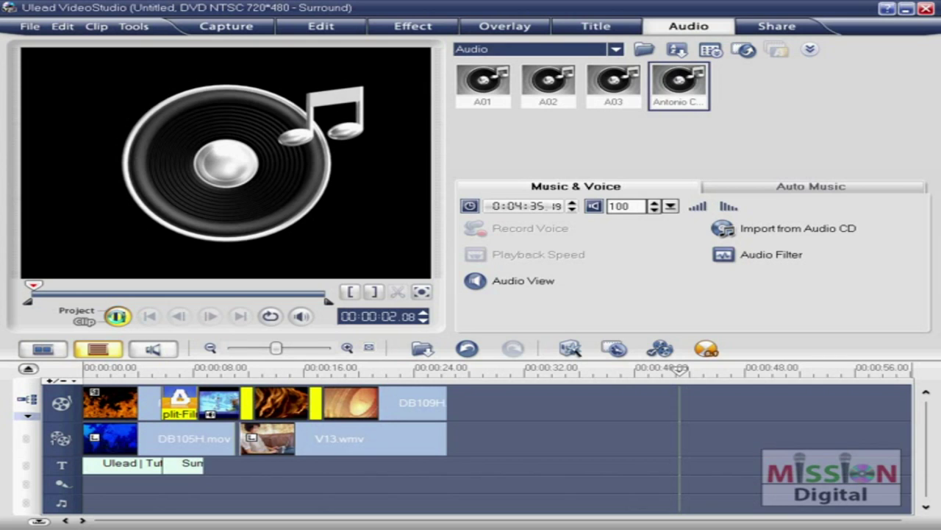
left_click(117, 316)
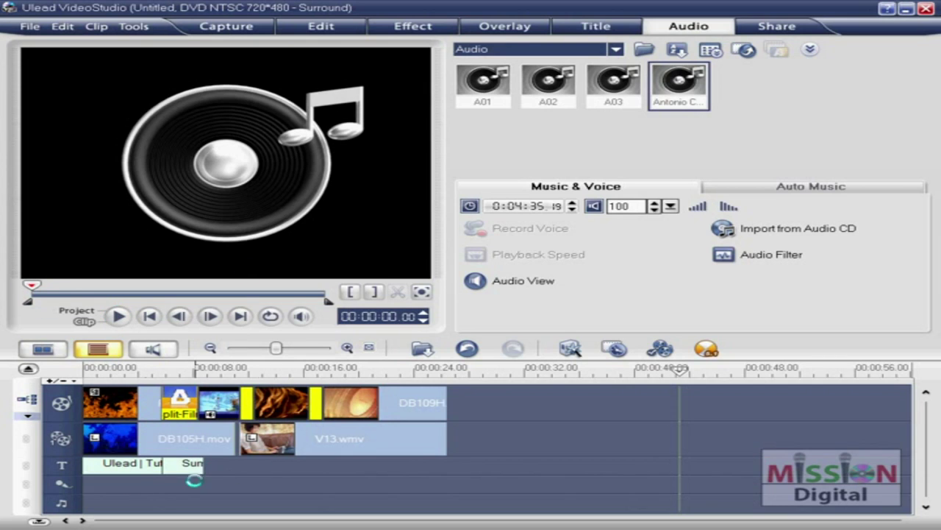
left_click_drag(670, 71, 86, 485)
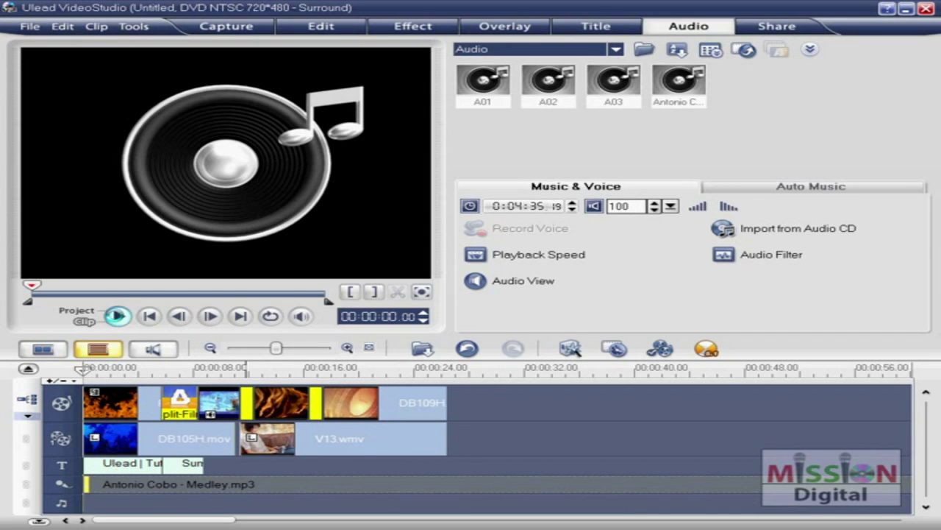
Step: Play the Medley clip, preview the whole project from the start, and return the playhead to the beginning
left_click(117, 316)
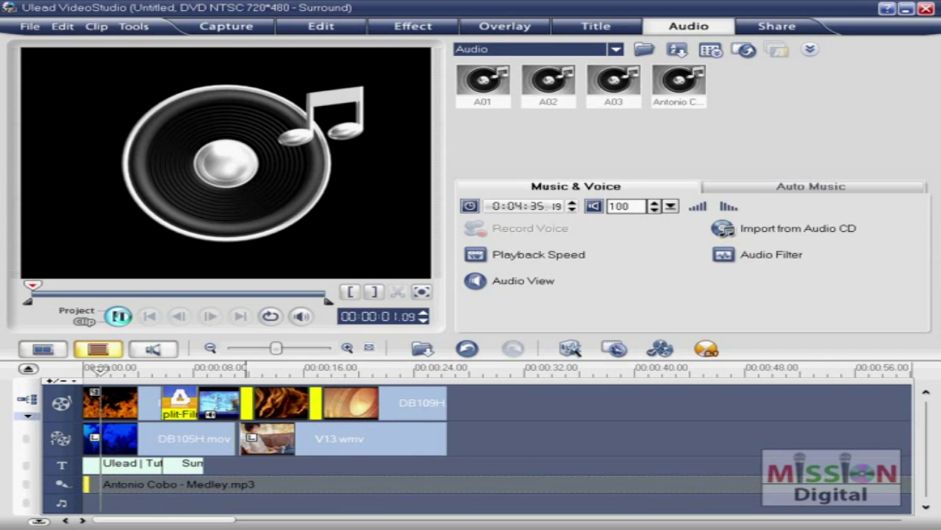
left_click(116, 315)
left_click(528, 428)
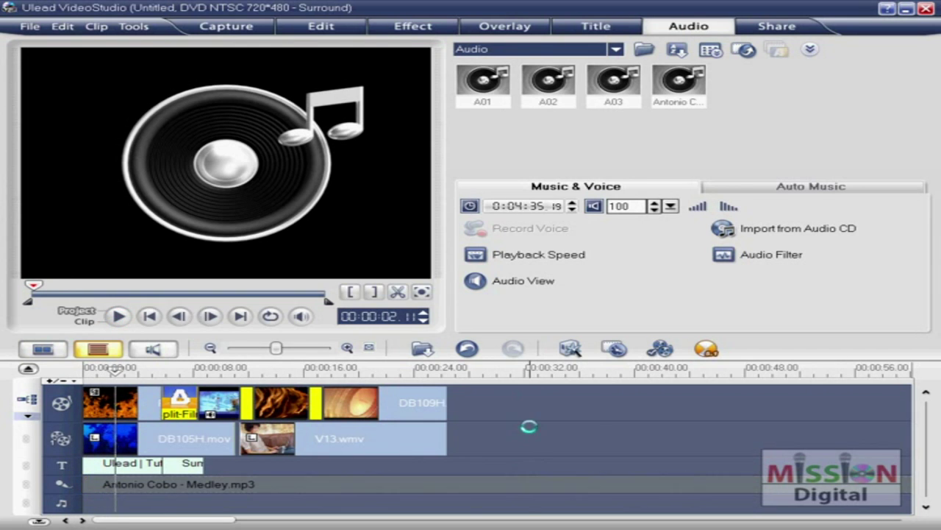
left_click_drag(530, 368, 3, 380)
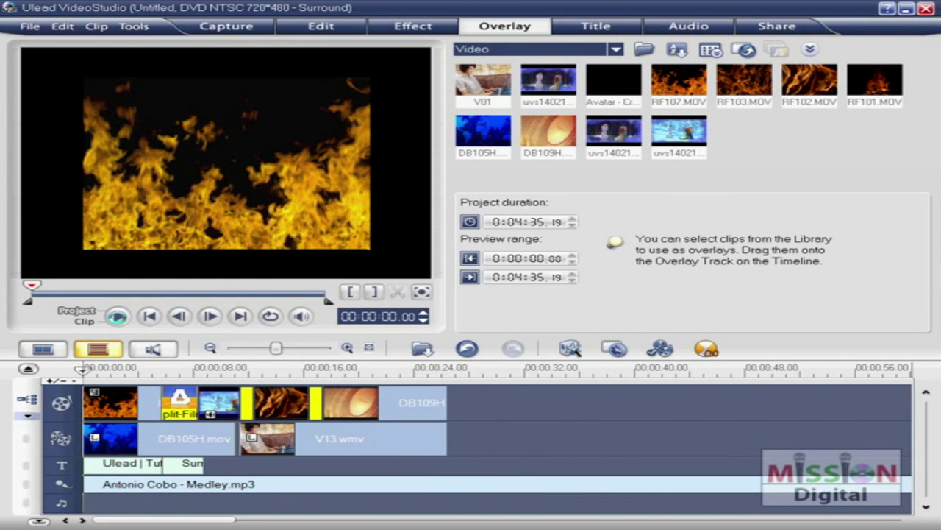
left_click(117, 315)
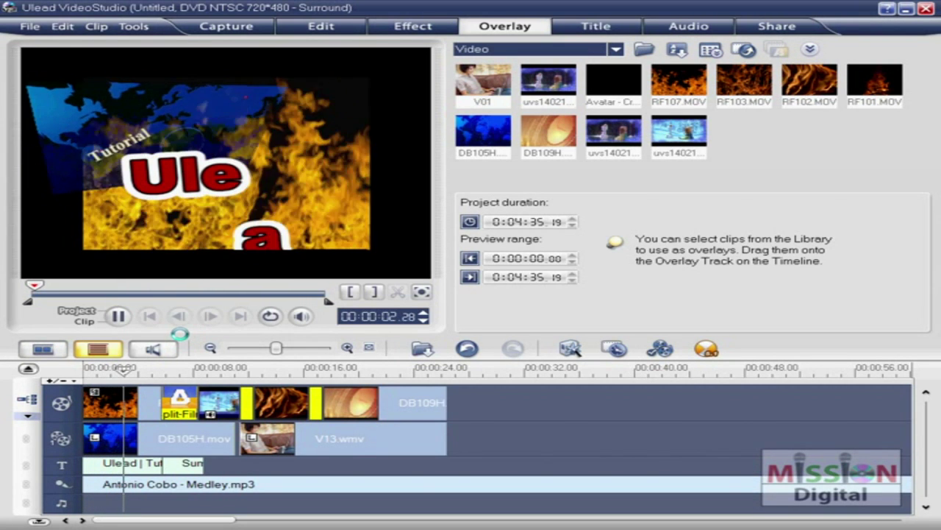
left_click(117, 315)
left_click_drag(37, 284, 3, 290)
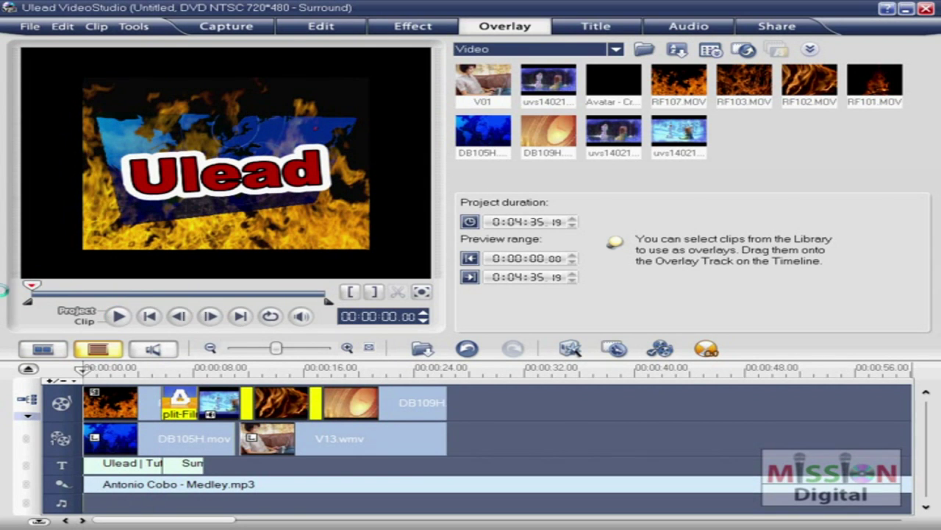
Step: Trim the end of the Medley clip on the voice track back to the end of the video clips
left_click_drag(173, 519, 143, 522)
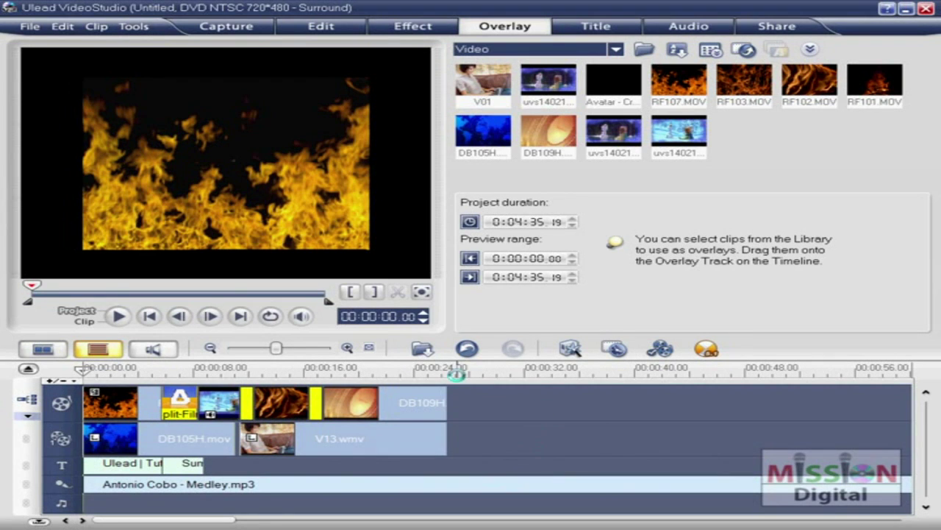
left_click(503, 481)
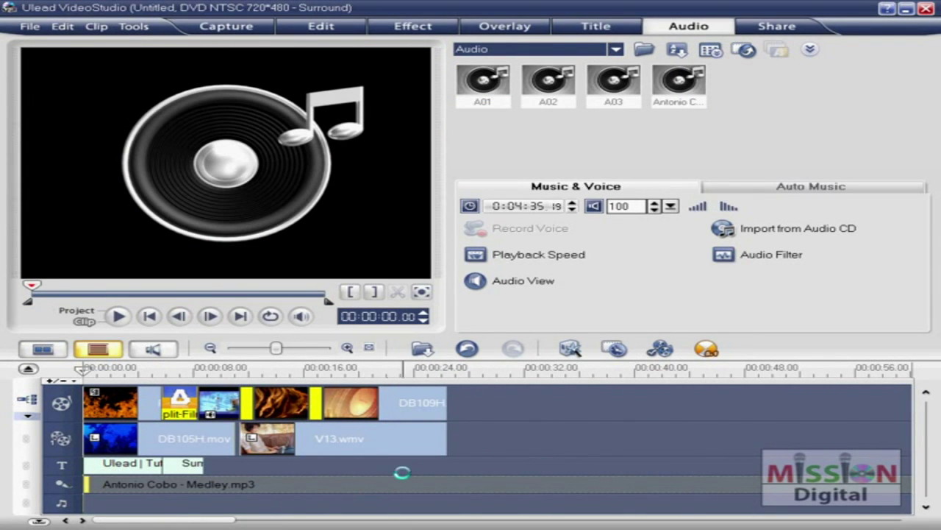
scroll(400, 470, "down", 5)
scroll(403, 463, "down", 2)
scroll(397, 452, "up", 5)
scroll(392, 439, "up", 4)
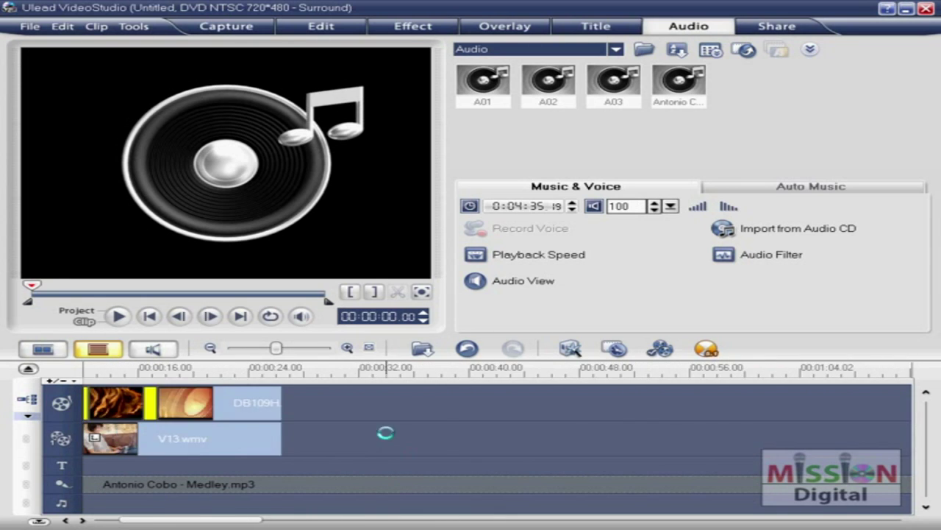
scroll(59, 378, "down", 4)
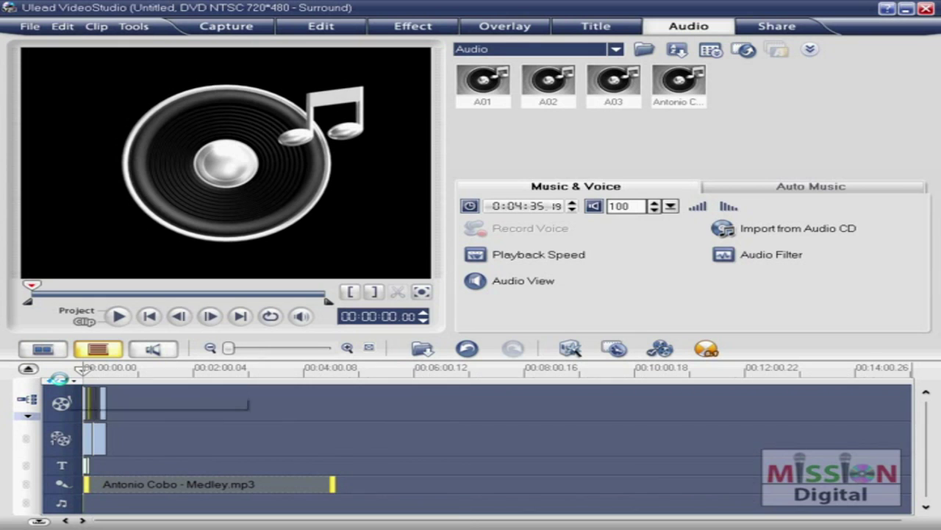
left_click_drag(335, 483, 103, 484)
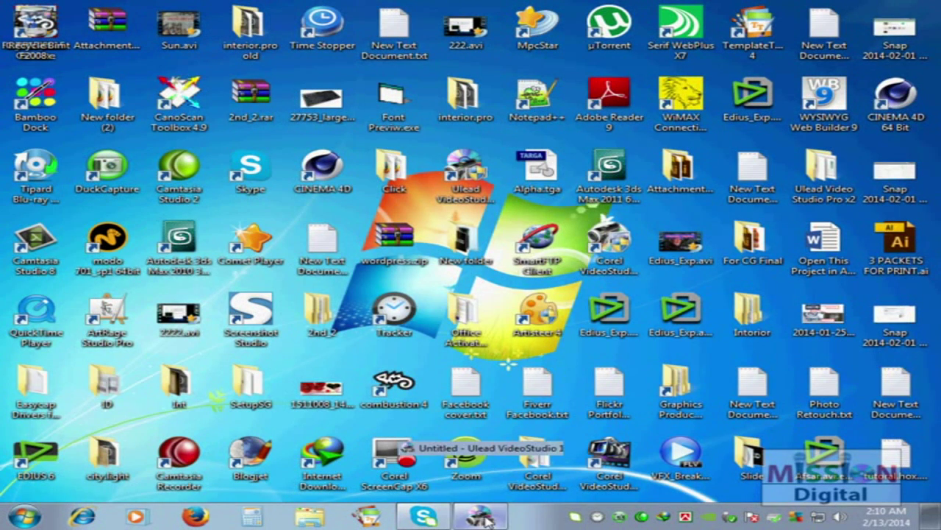
Step: Switch back to VideoStudio and save the project as Ulead Edit Project in the Sample Project folder
left_click(479, 515)
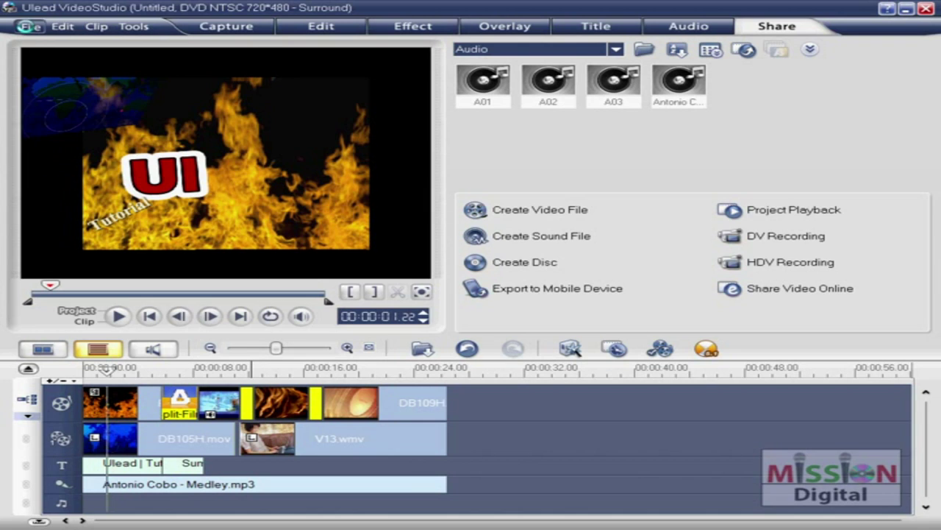
left_click(30, 26)
left_click(50, 92)
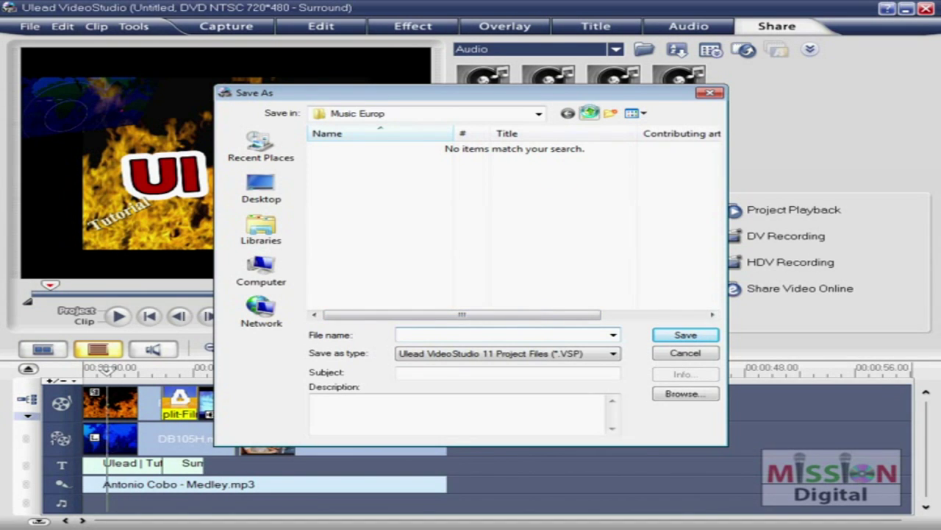
left_click(589, 113)
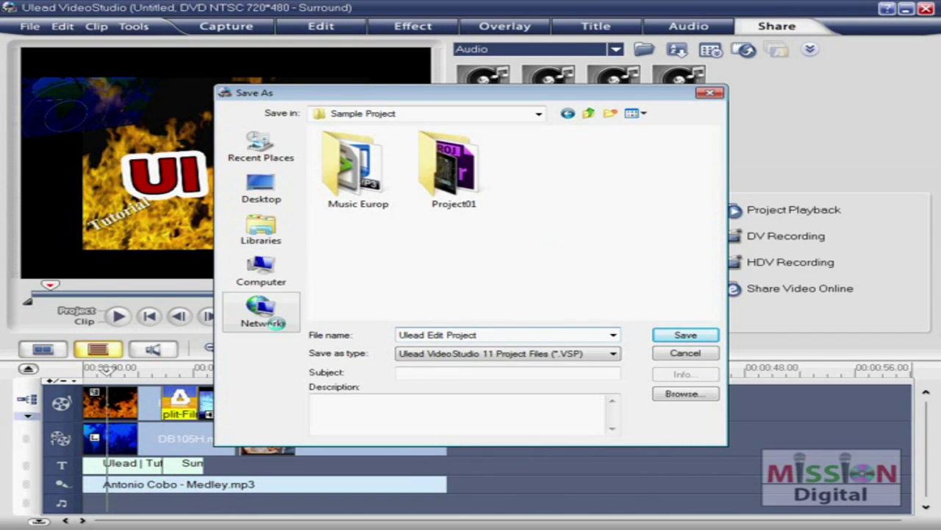
left_click(674, 333)
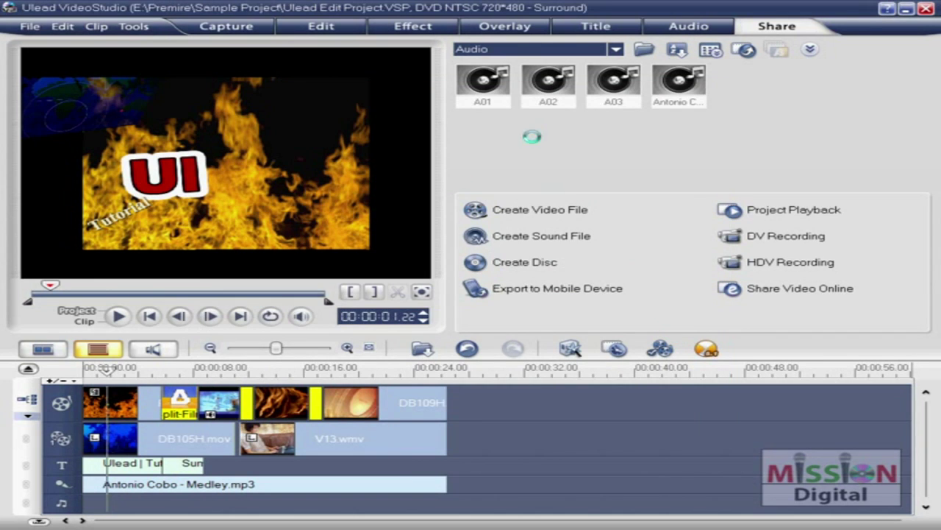
Step: Start a new empty project and reopen Ulead Edit Project.VSP from the Sample Project folder
left_click(30, 27)
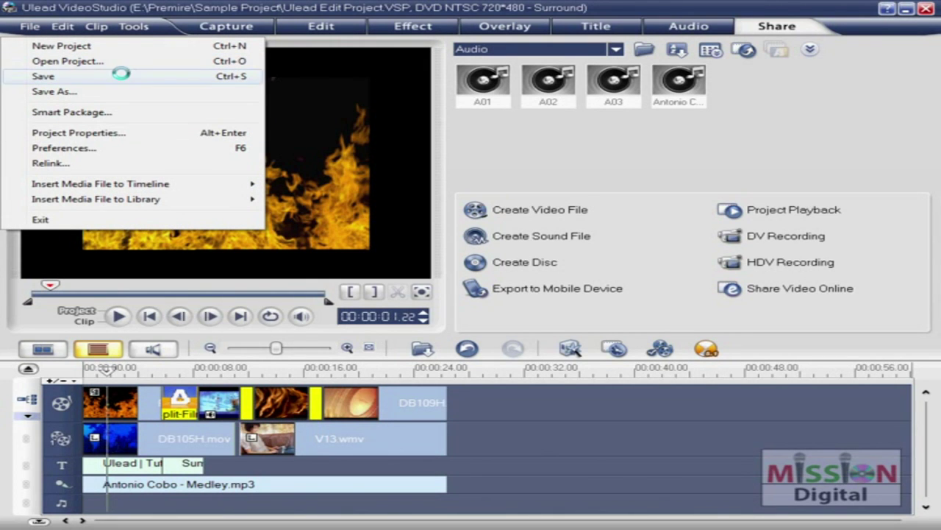
left_click(80, 45)
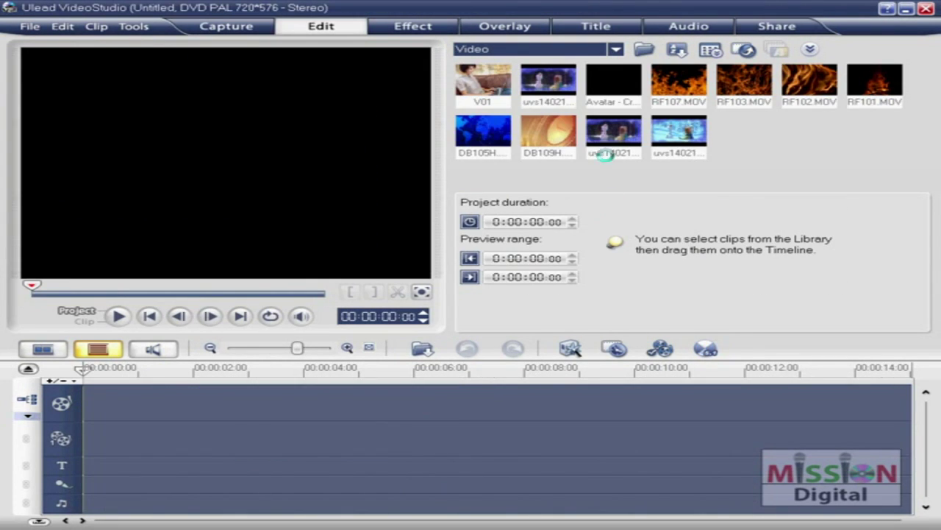
left_click(30, 26)
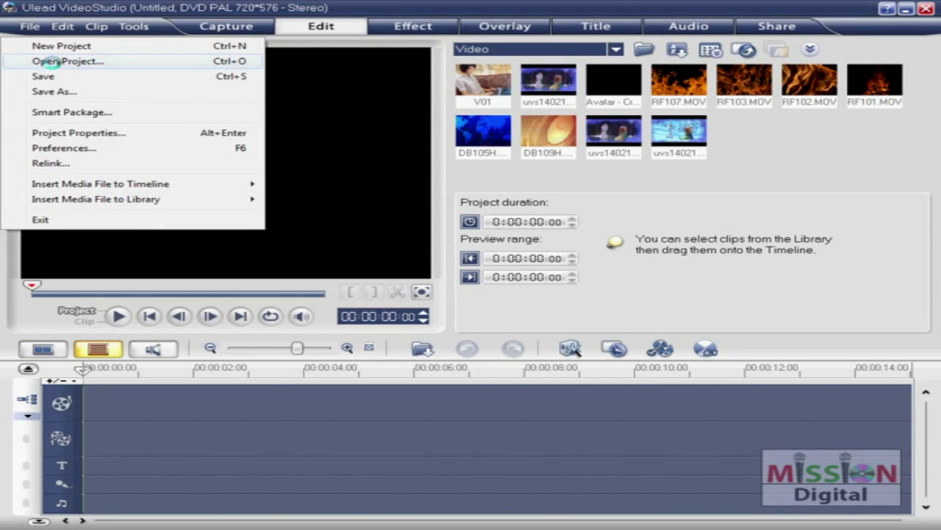
left_click(46, 61)
left_click(515, 190)
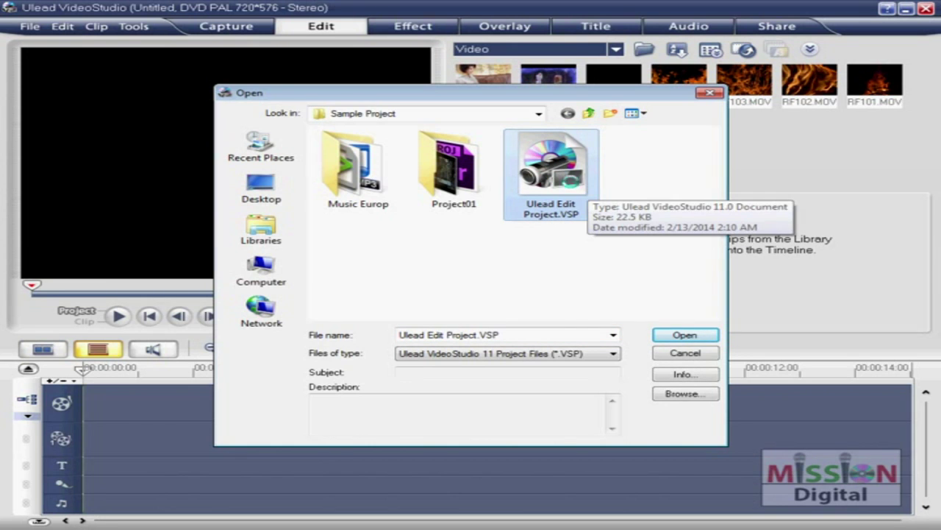
left_click(685, 334)
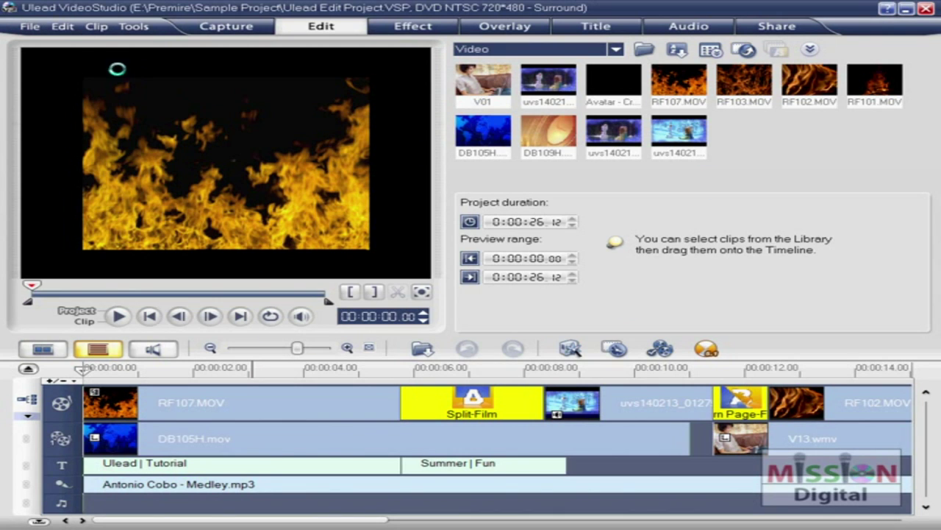
Step: Save the reopened project under its existing file name
left_click(31, 27)
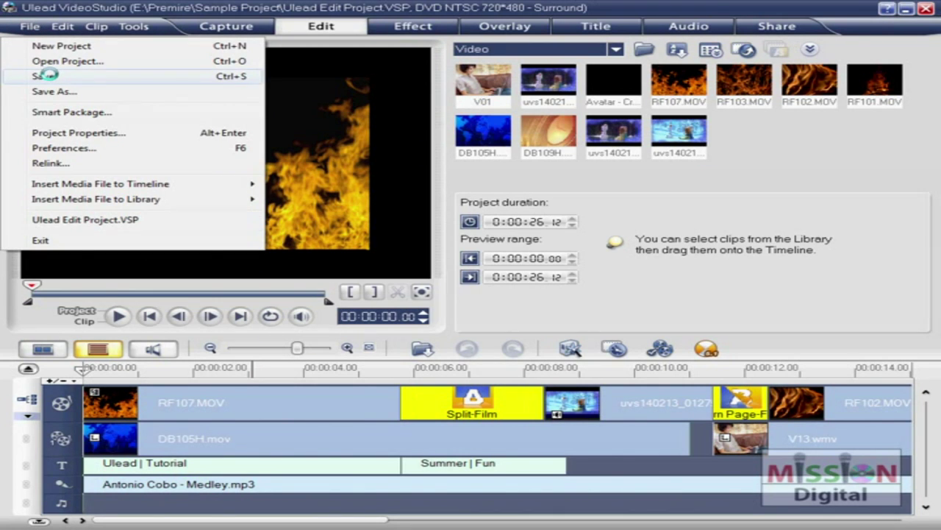
left_click(45, 76)
left_click(30, 26)
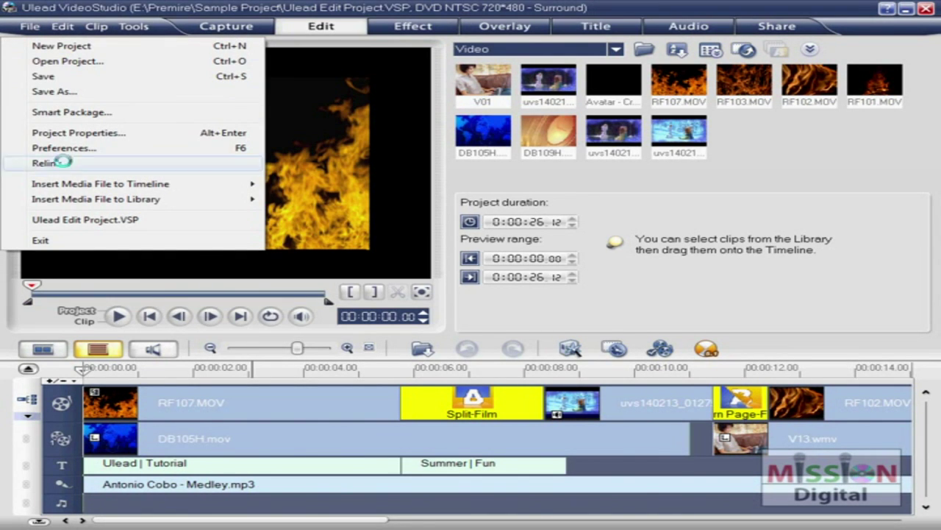
left_click(811, 193)
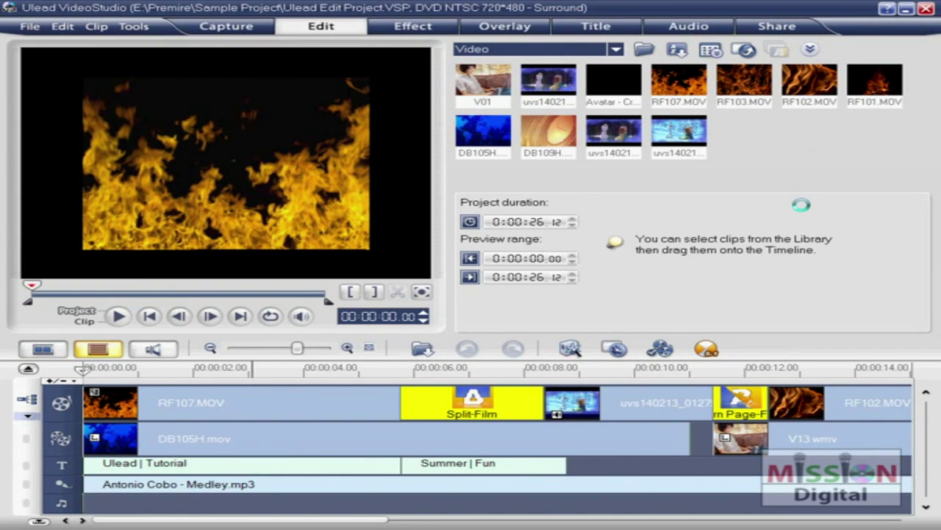
left_click(904, 8)
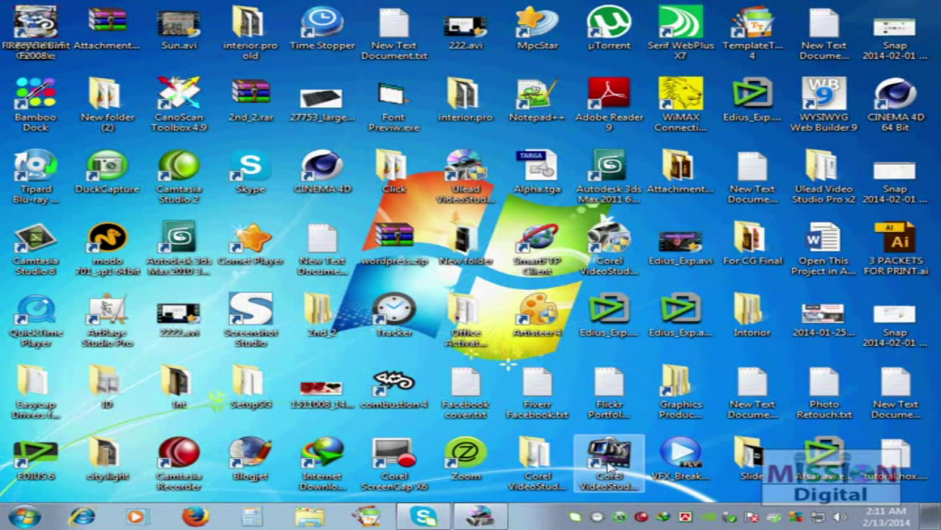
left_click(479, 516)
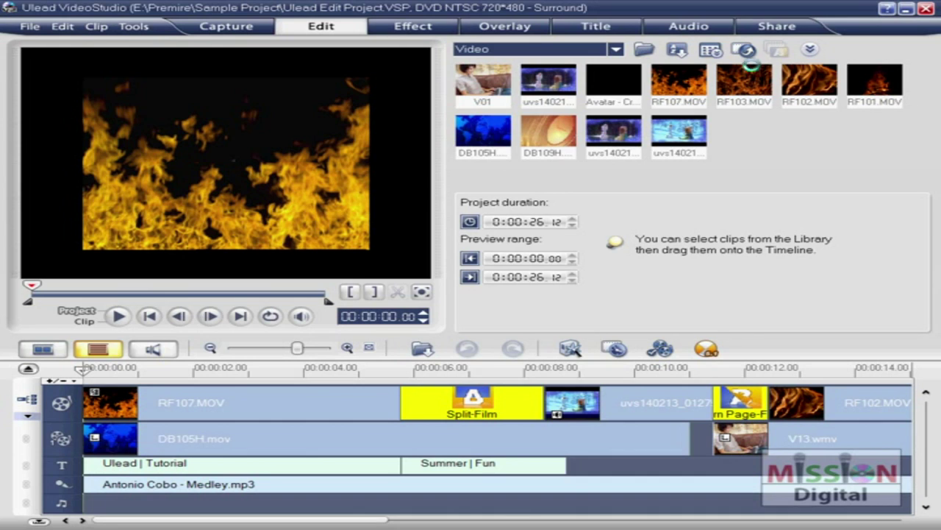
Step: Open the video file creation options for sharing and examine the HDV and DVD/VCD/SVCD/MPEG output formats
left_click(778, 26)
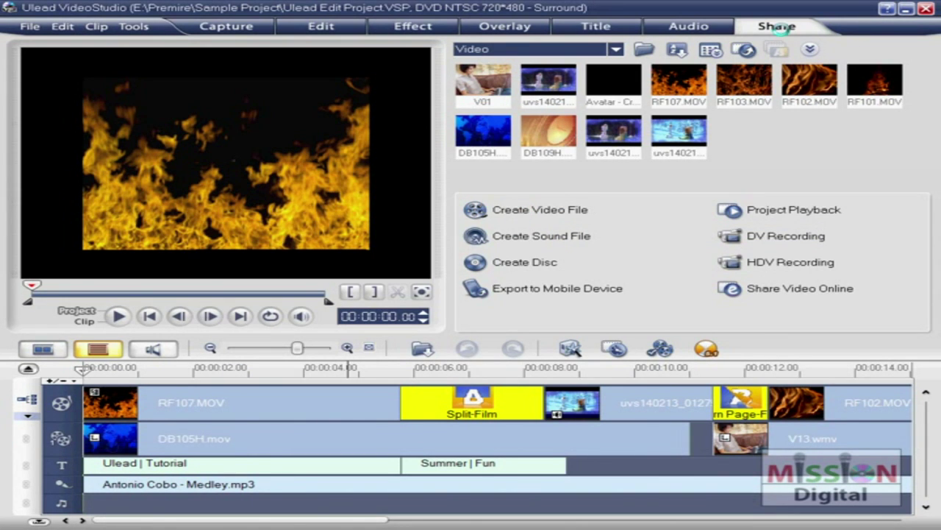
left_click(535, 210)
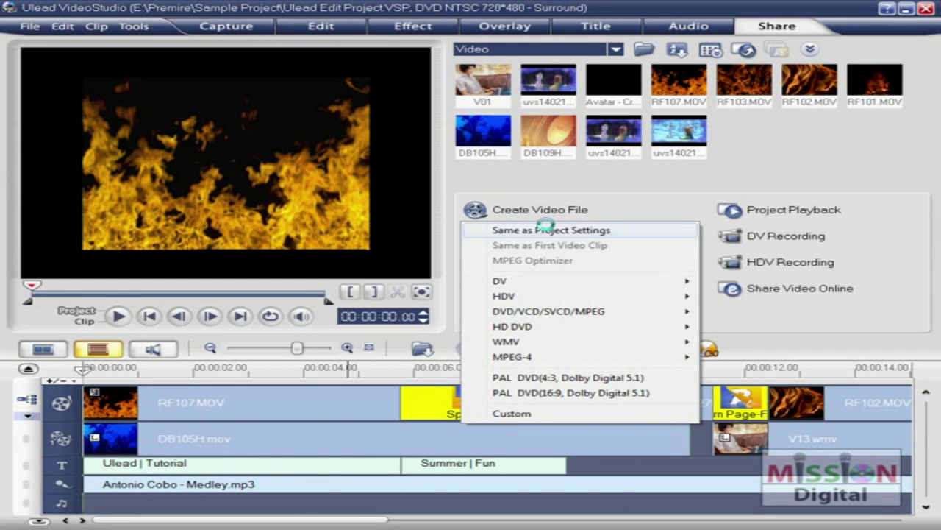
mouse_move(553, 282)
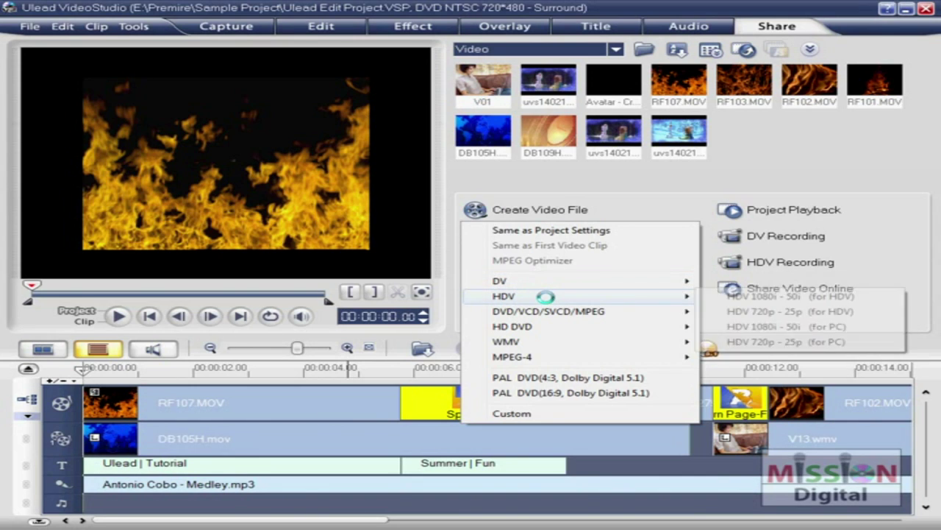
mouse_move(553, 313)
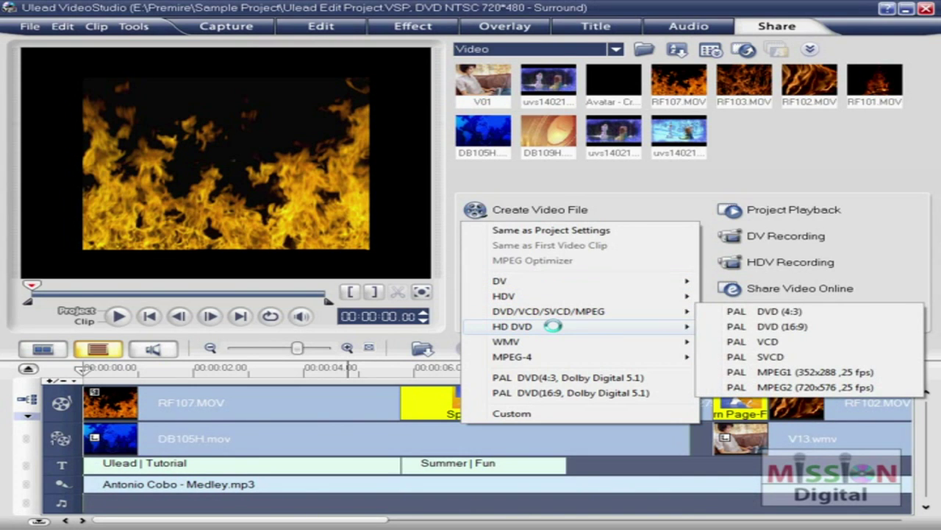